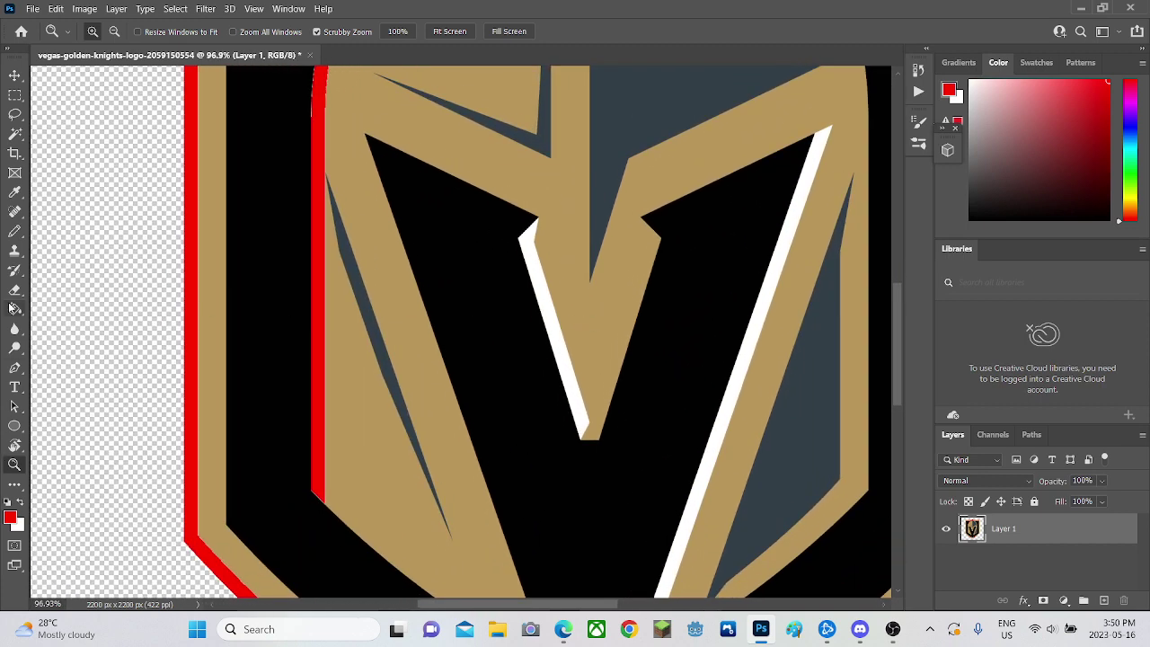
Step: Fill the two white accents along the edges of the central V with red using the Paint Bucket
left_click(14, 308)
left_click(554, 331)
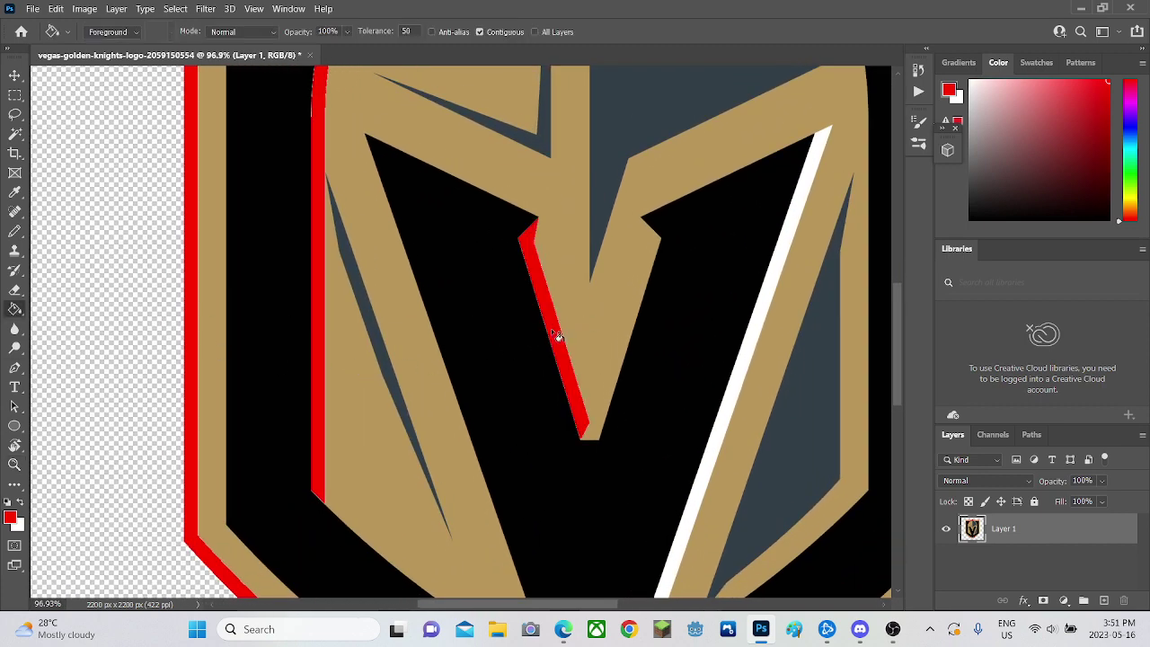
left_click(748, 358)
scroll(642, 153, "up", 8)
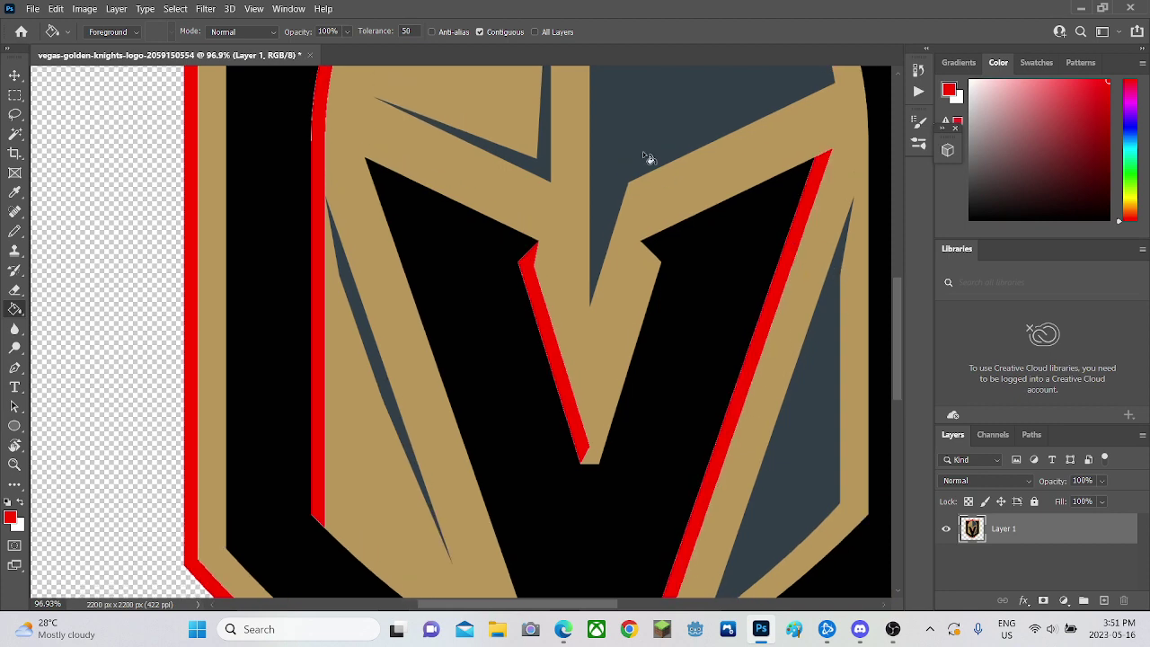
scroll(643, 244, "up", 1)
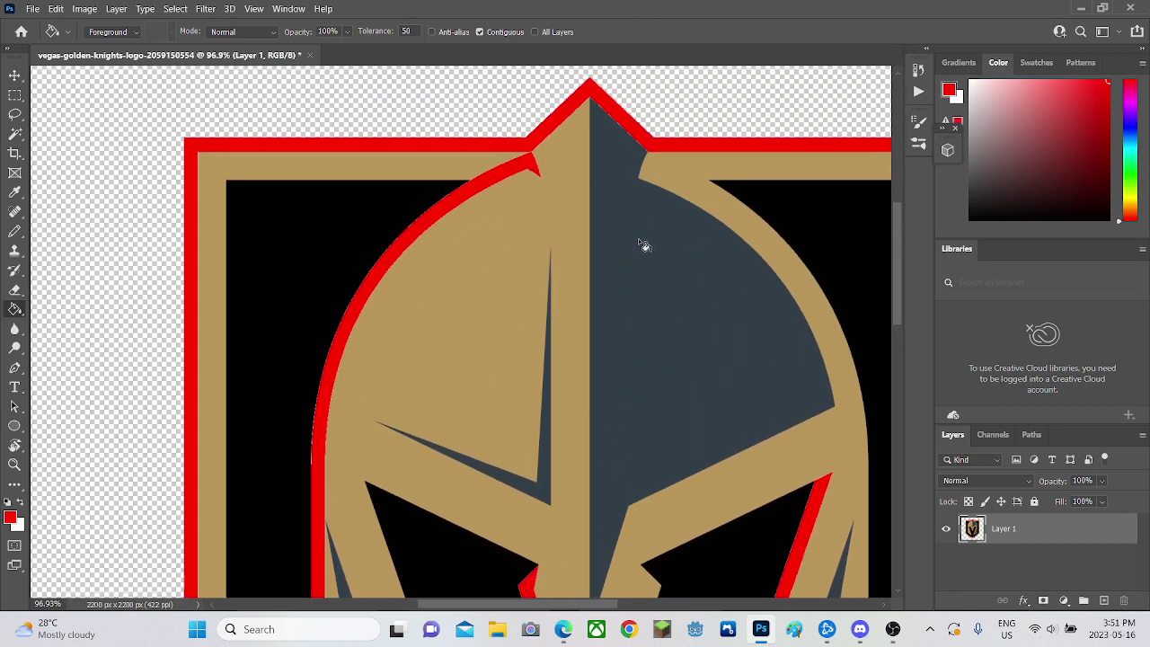
scroll(645, 246, "down", 6)
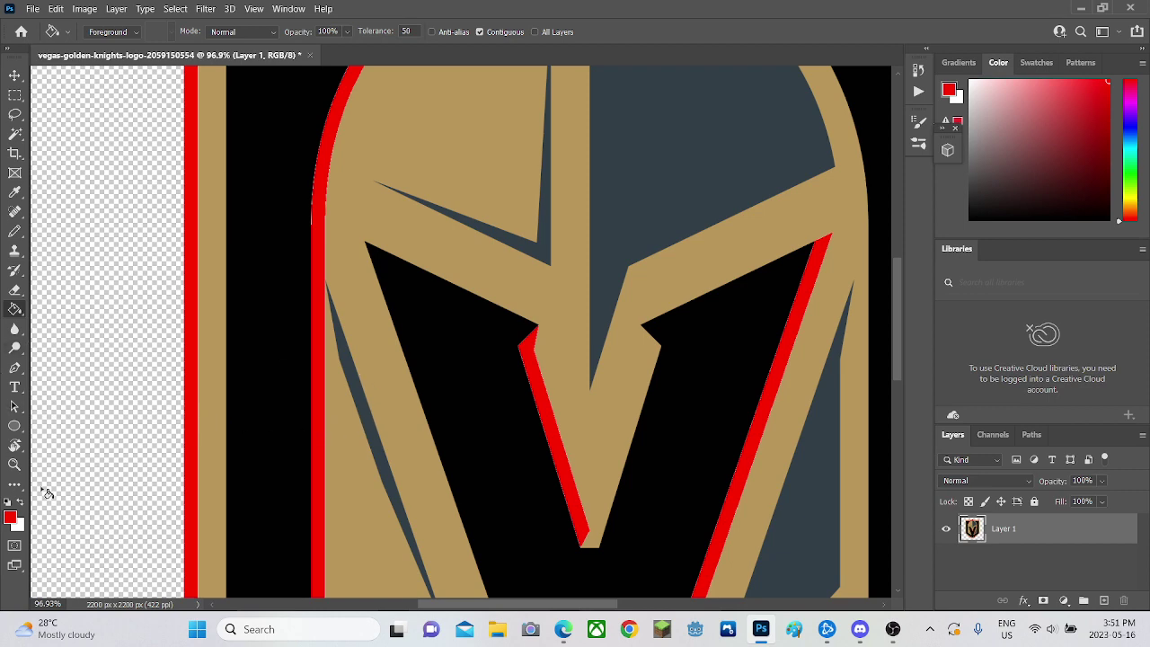
Step: Undo the red fills on the logo's outer border, helmet outline and V accents
left_click(15, 464)
key("ctrl+z")
key("ctrl+z")
key("ctrl+z")
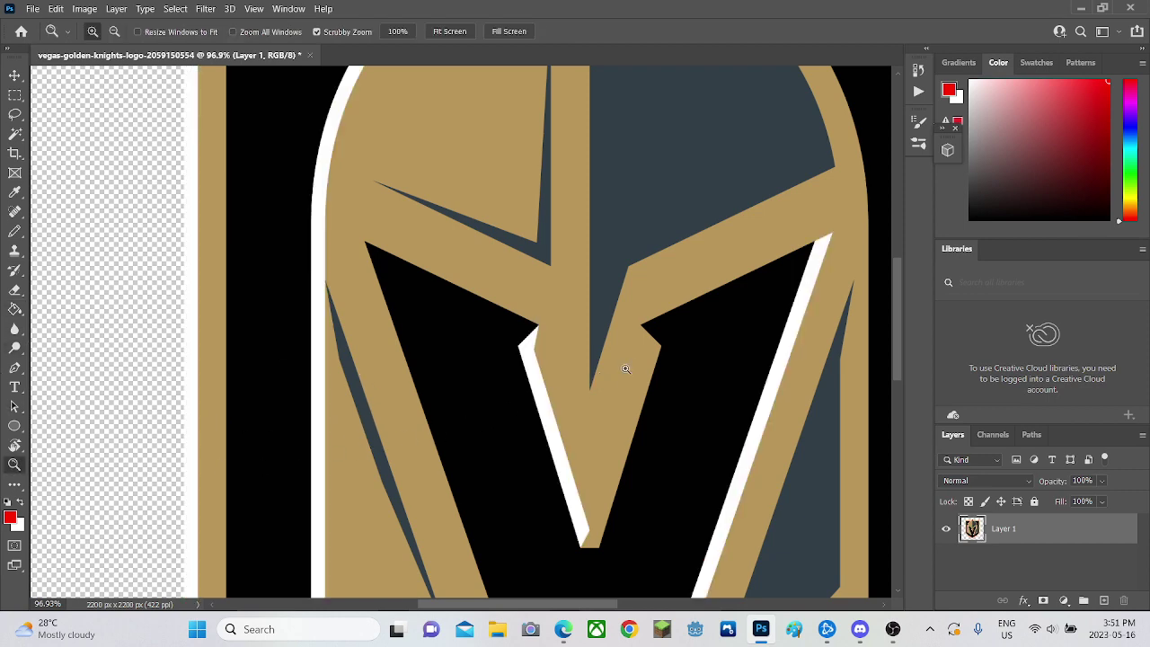
Step: Set the foreground color to bright red and fill the white helmet outline and the two V accents with the Paint Bucket
left_click_drag(623, 365, 585, 365)
left_click_drag(970, 214, 924, 254)
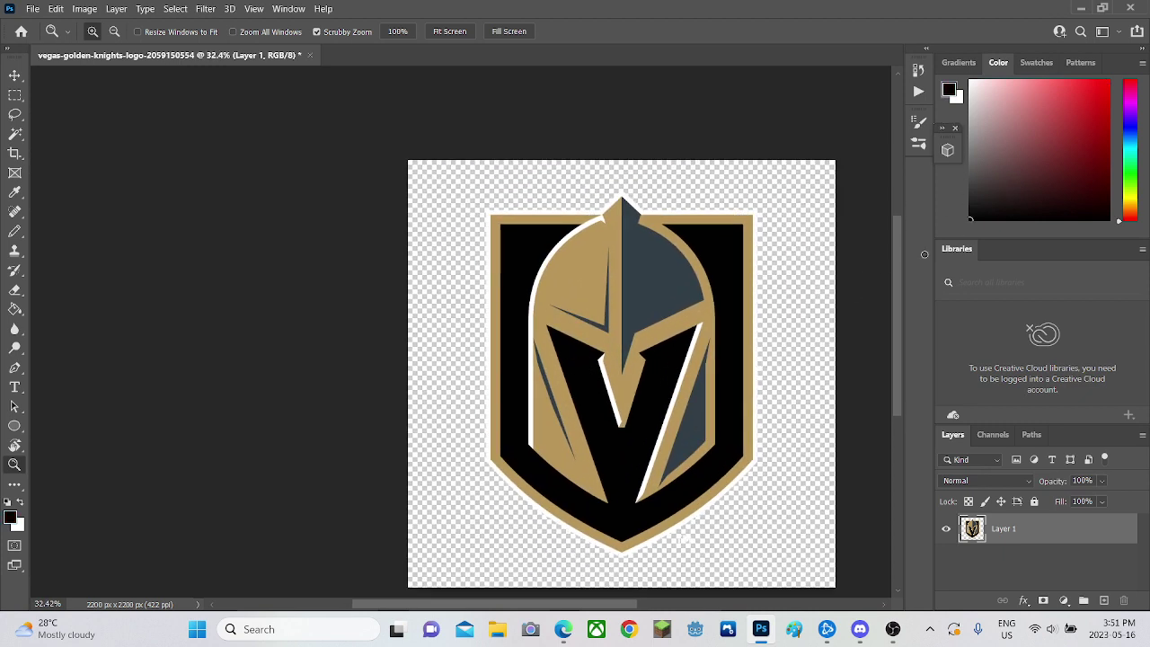
left_click(14, 231)
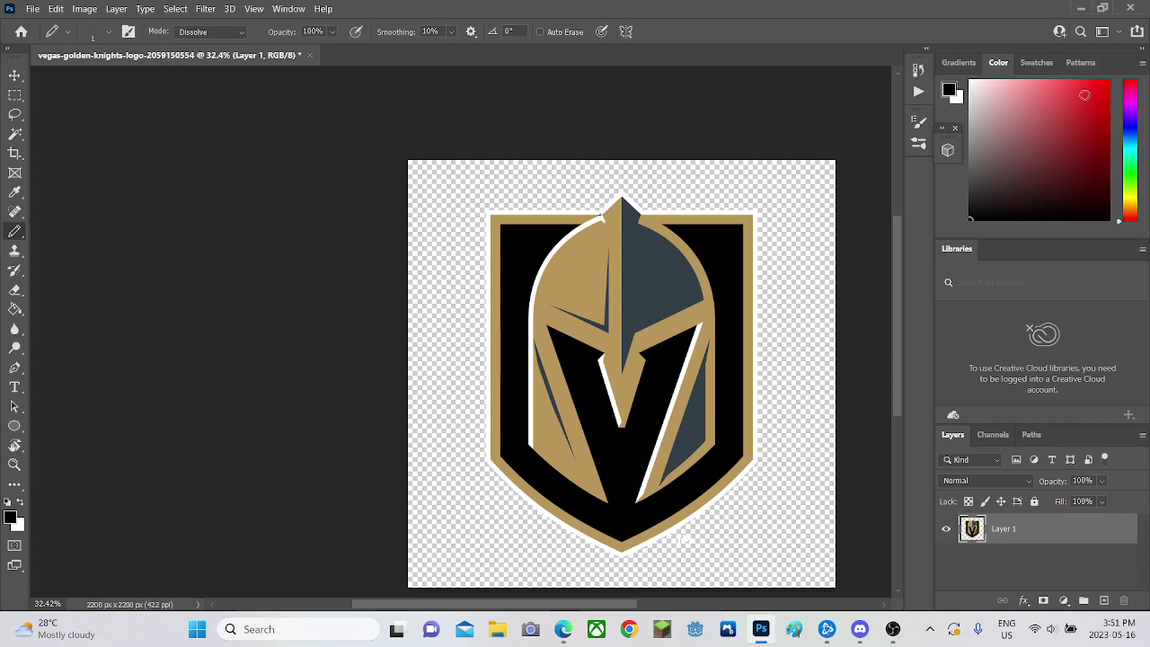
left_click(1107, 82)
left_click(14, 308)
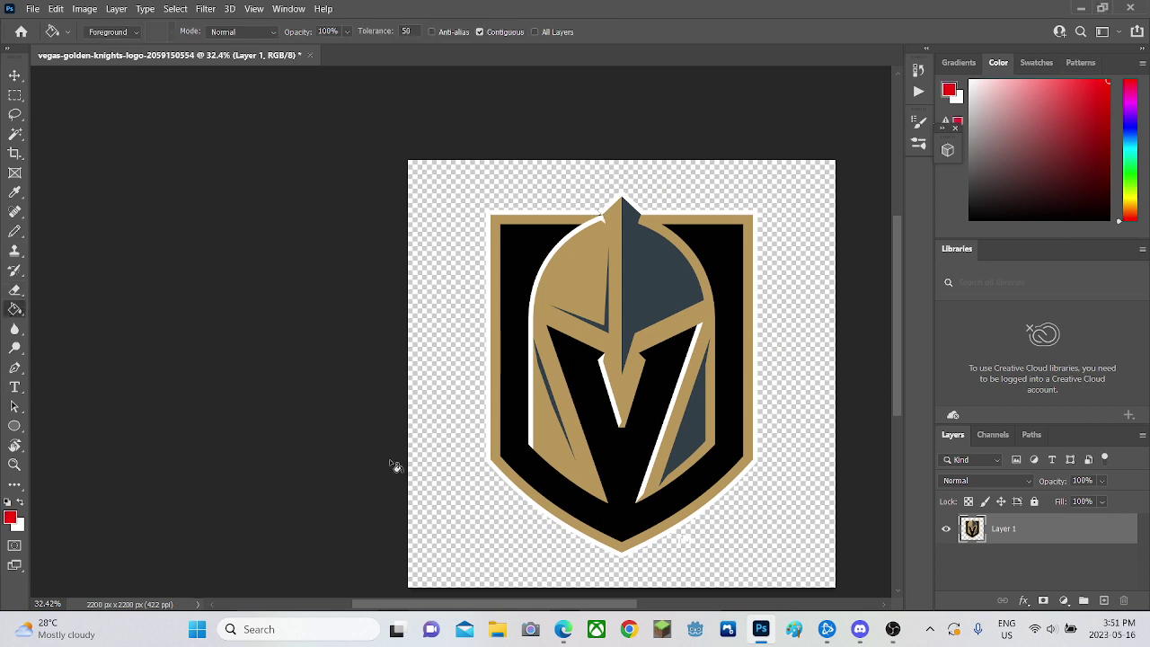
left_click(539, 419)
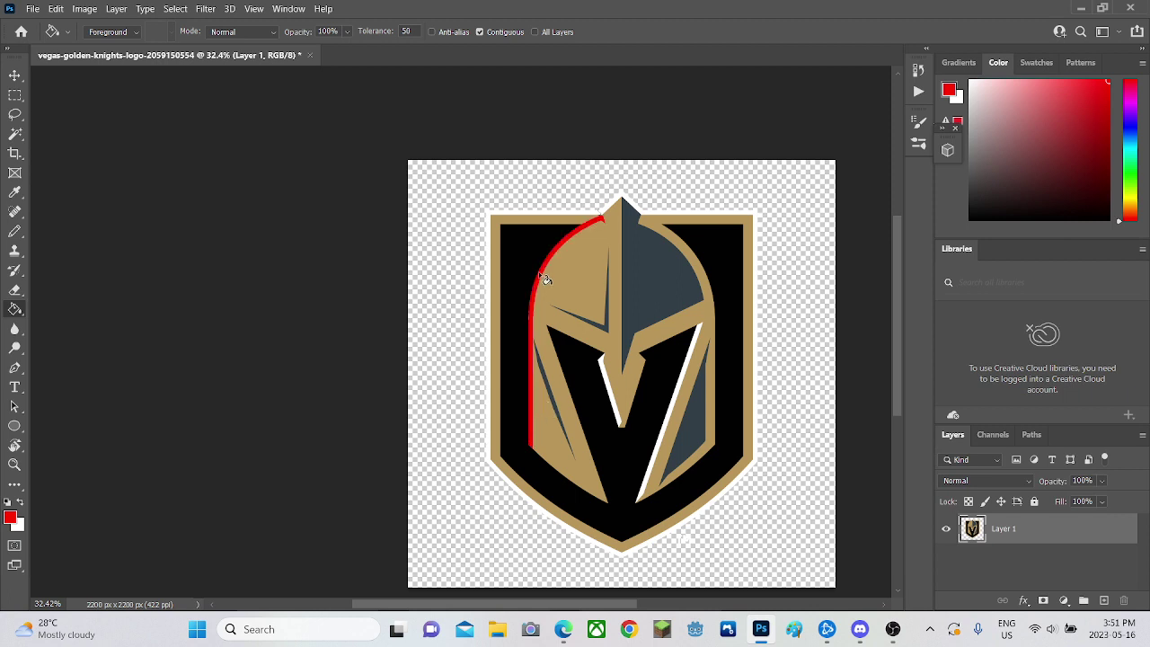
scroll(548, 233, "up", 1)
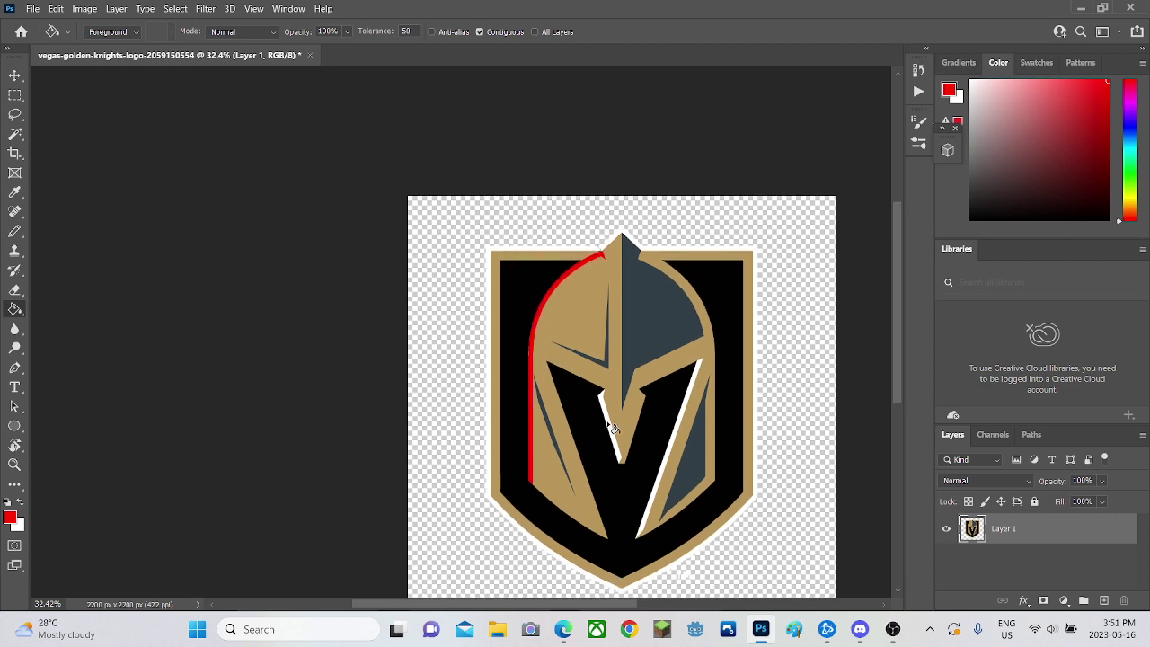
left_click(673, 440)
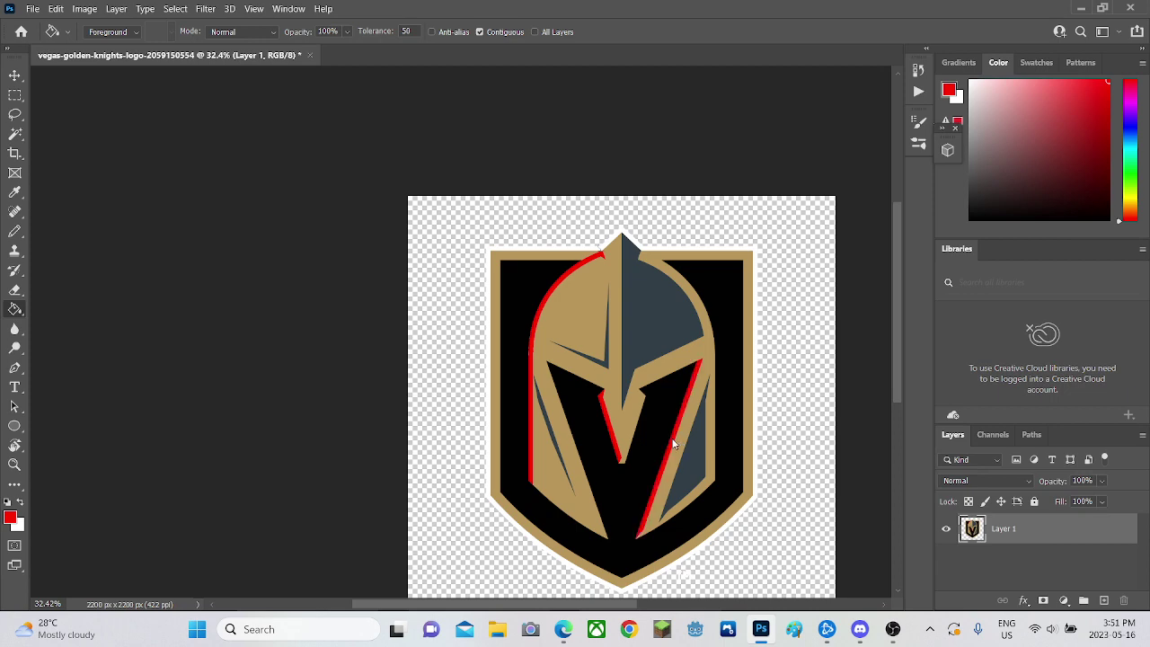
scroll(617, 335, "up", 1)
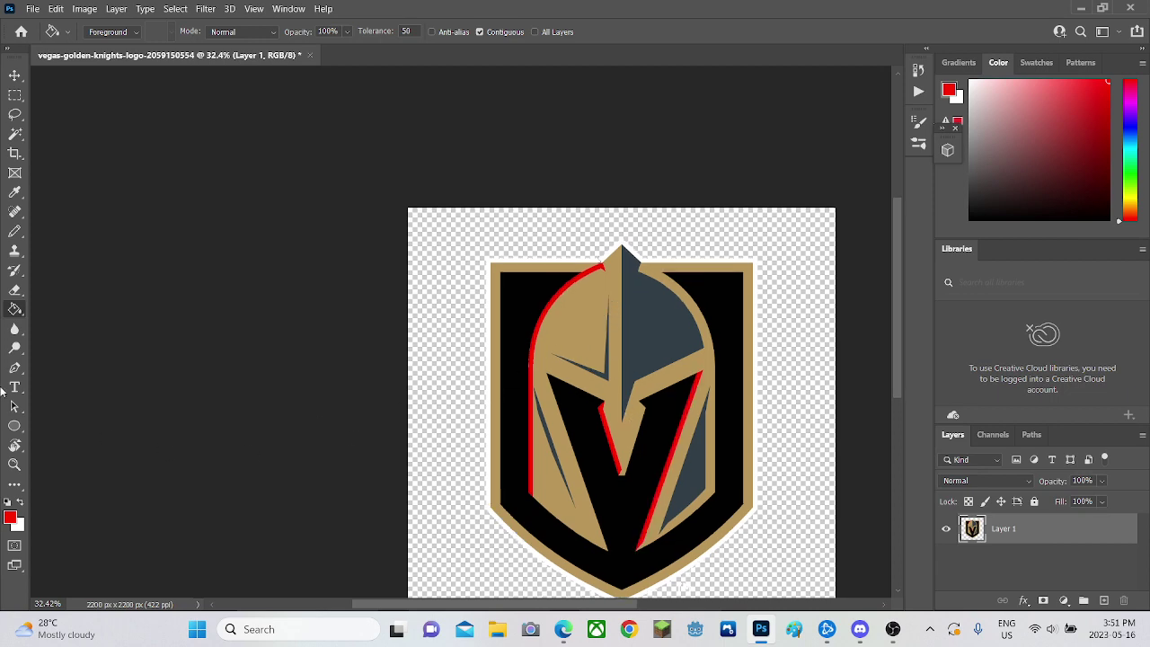
Step: Draw a small red filled circle with the Ellipse tool in each of the helmet's black eye openings
left_click(15, 465)
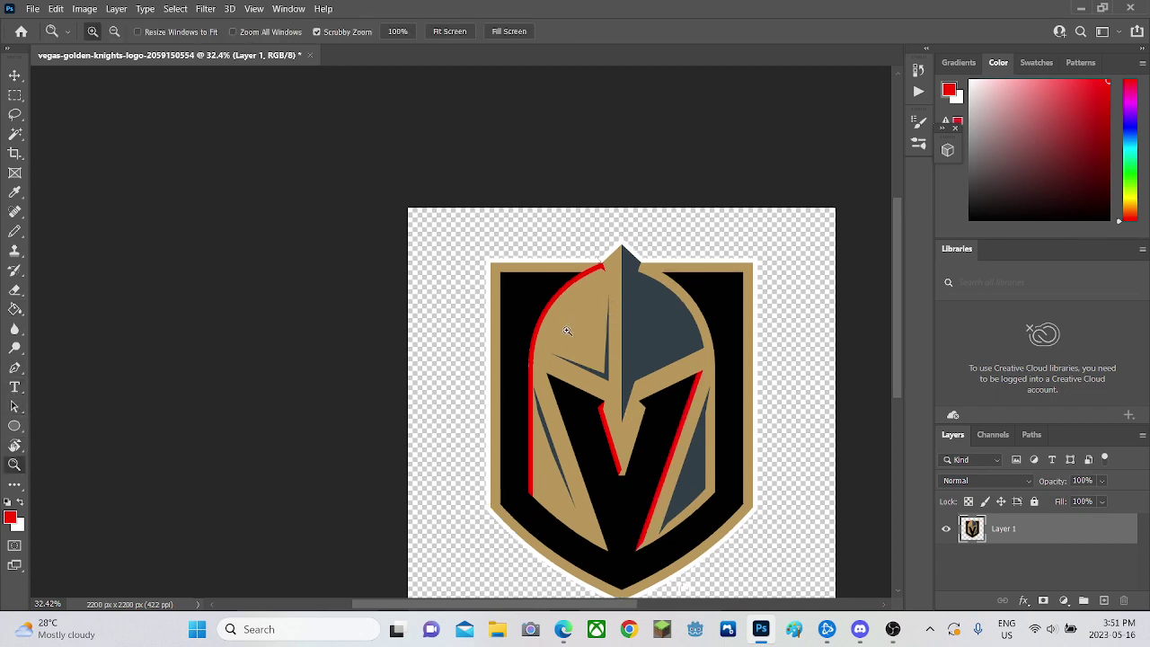
left_click(567, 331)
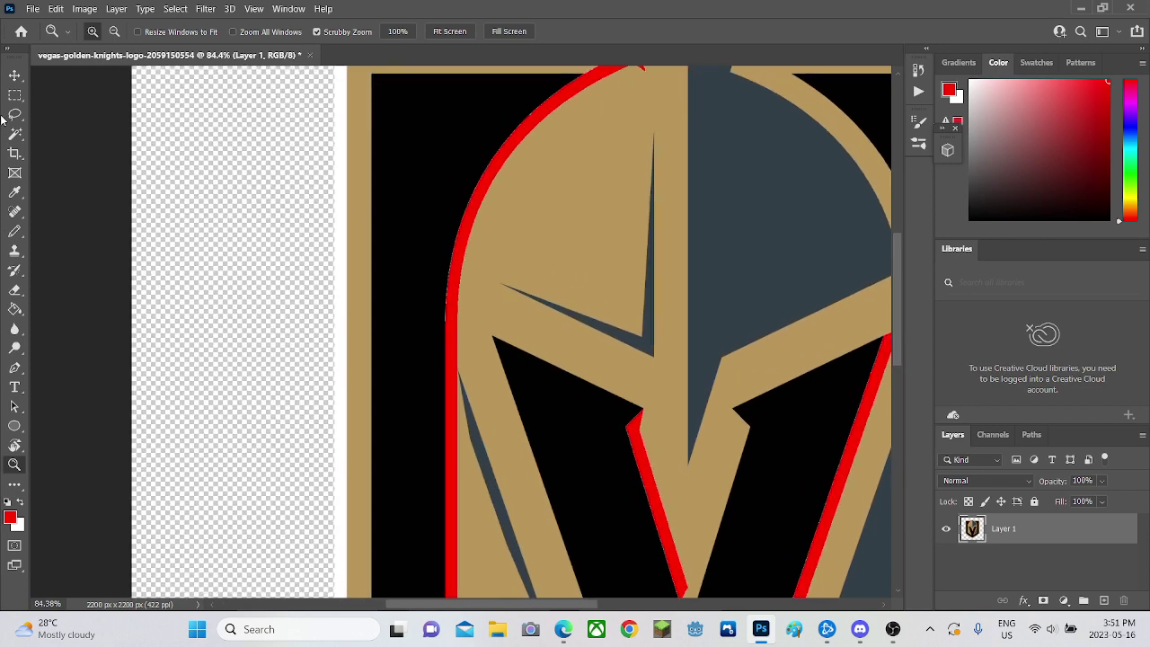
left_click(14, 426)
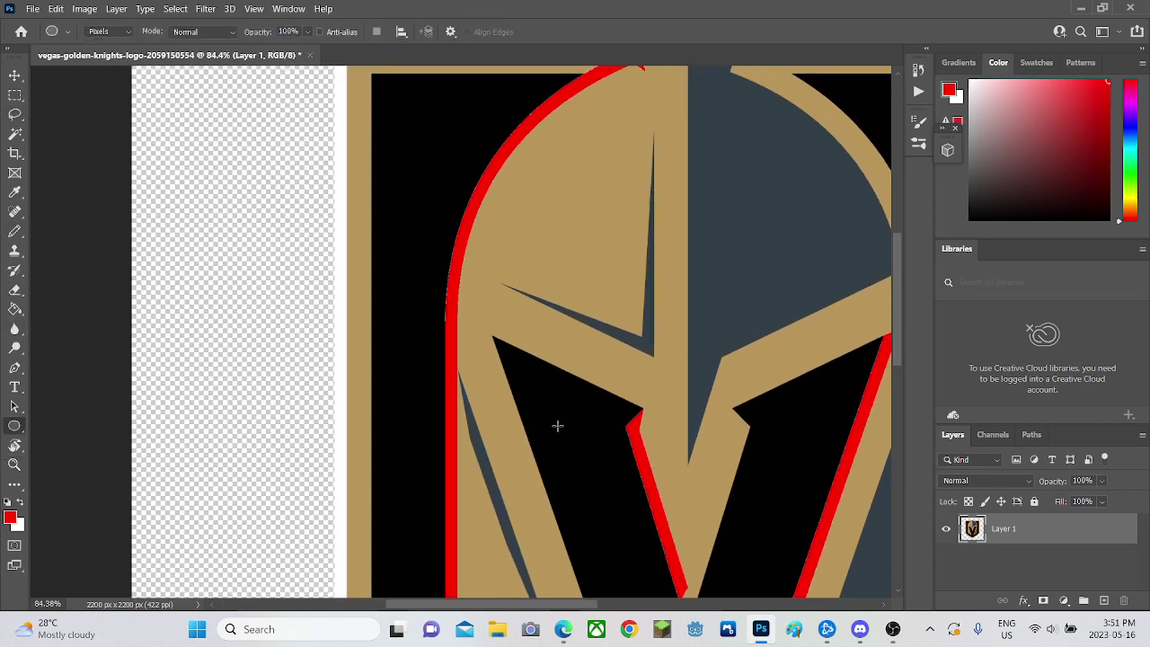
left_click_drag(554, 411, 592, 447)
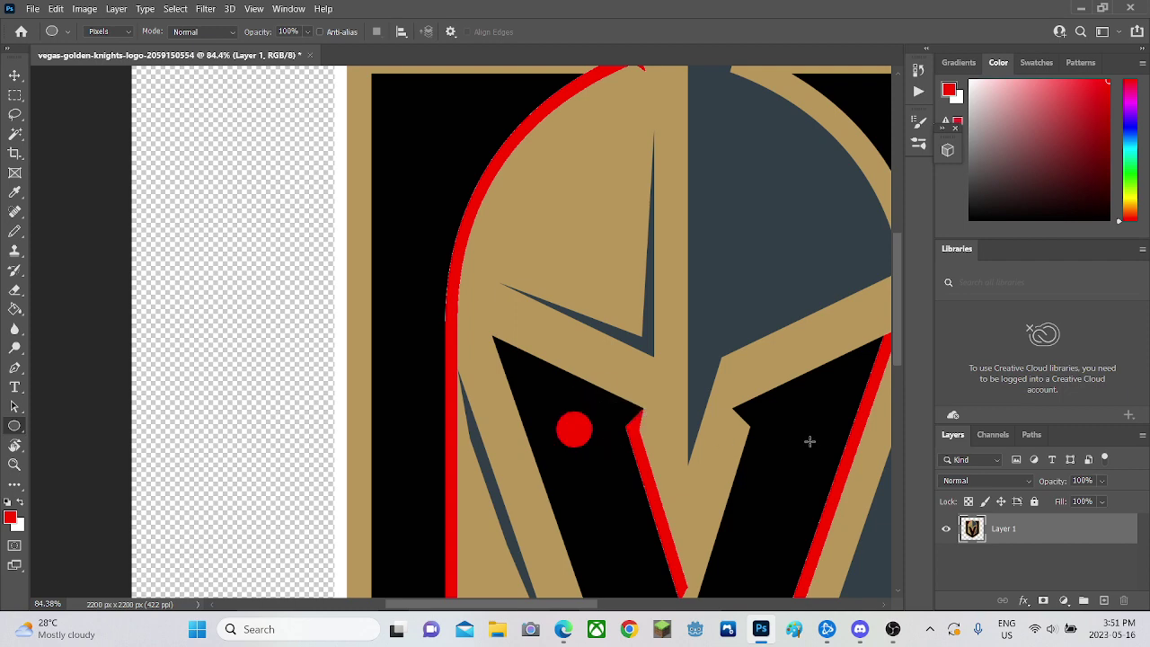
left_click_drag(769, 421, 808, 462)
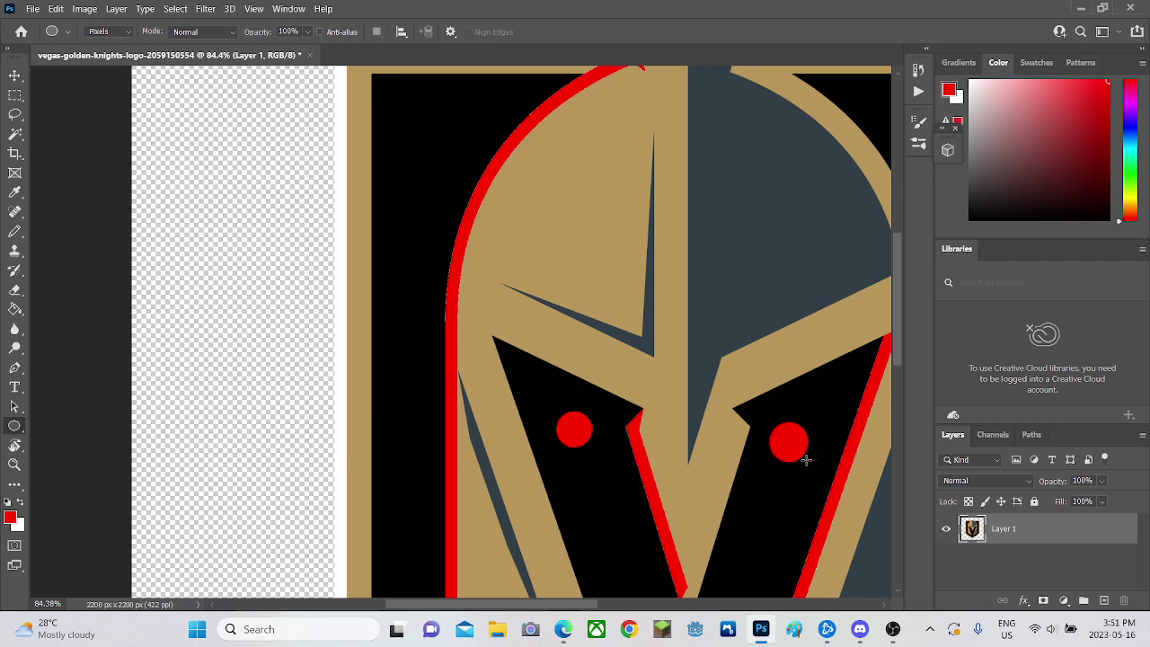
Step: Outline the left red eye circle in light pink with the 1 px Pencil
left_click_drag(1031, 142, 903, 60)
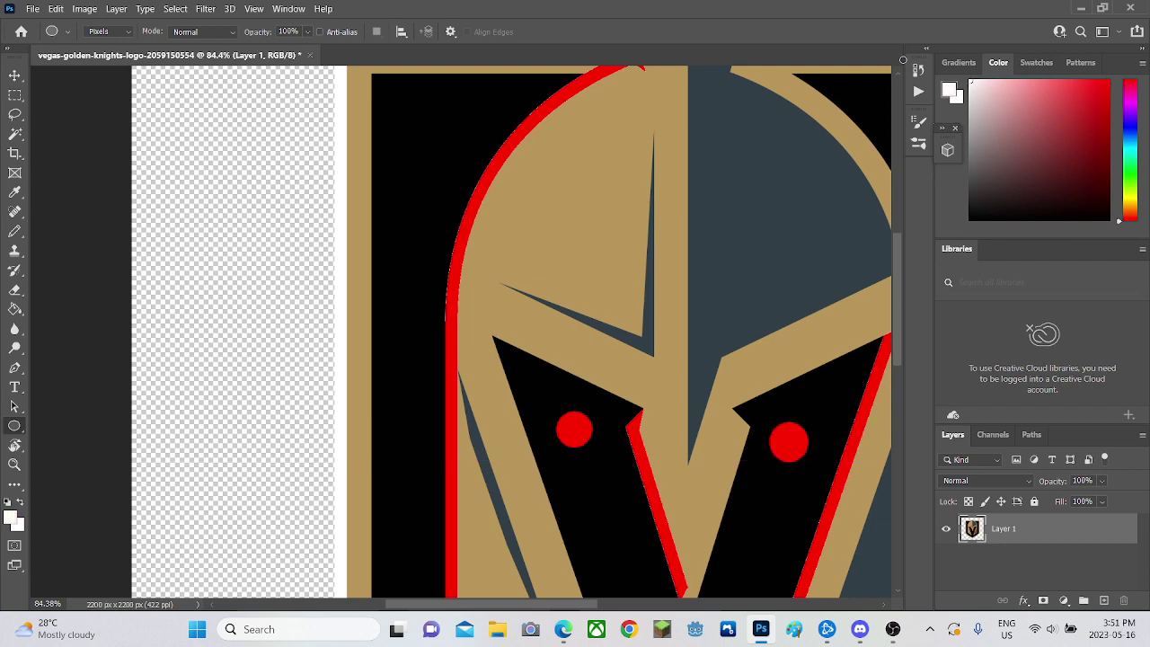
left_click(14, 231)
scroll(558, 428, "up", 1)
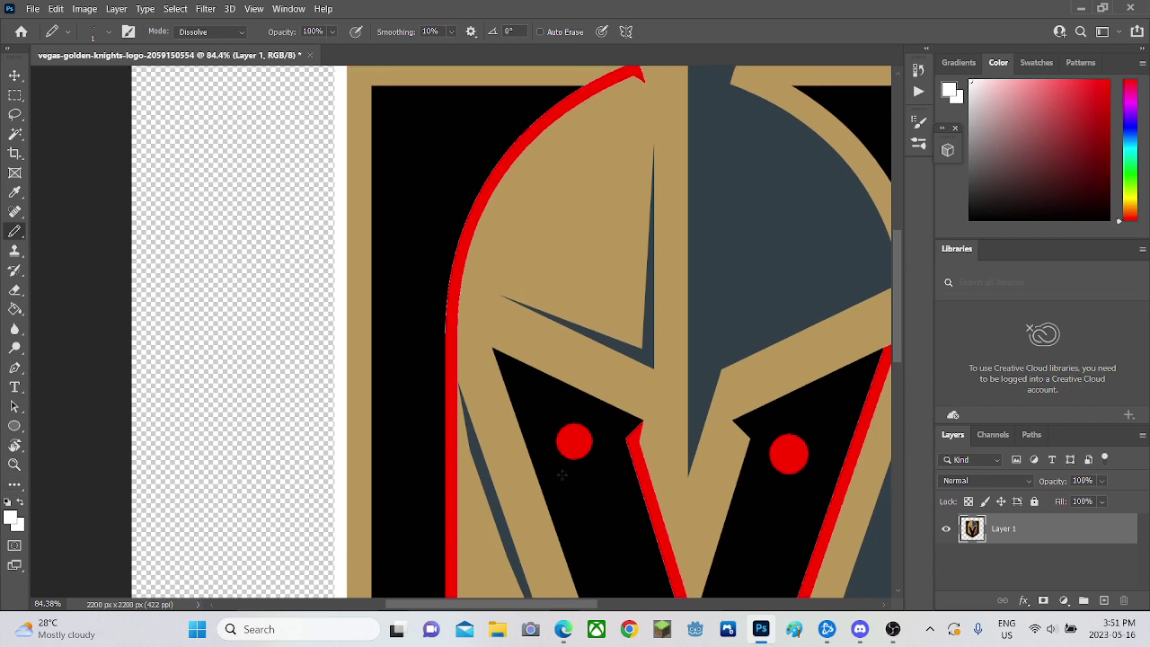
scroll(195, 395, "down", 1)
left_click(15, 464)
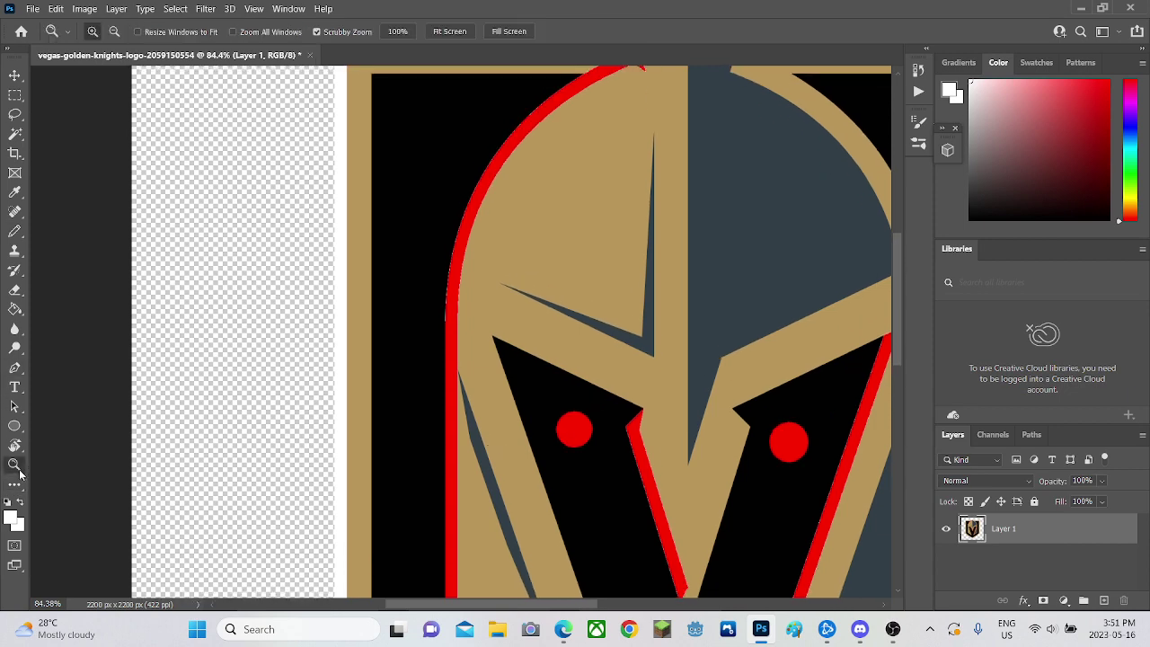
left_click_drag(571, 453, 651, 432)
left_click(14, 231)
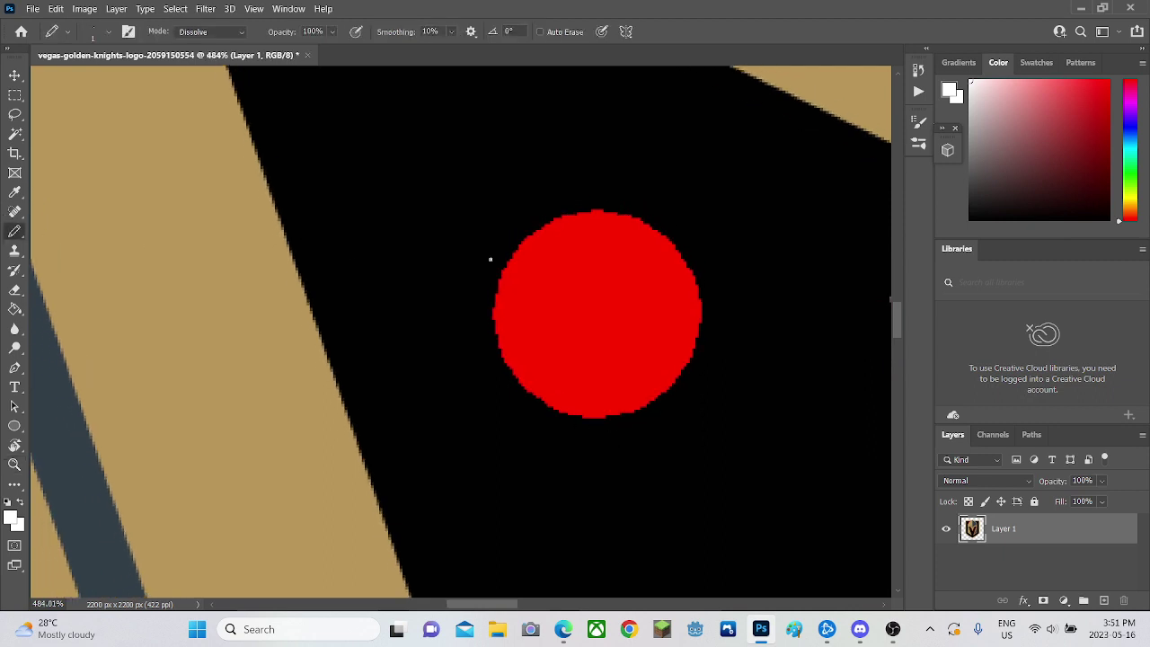
left_click(1031, 84)
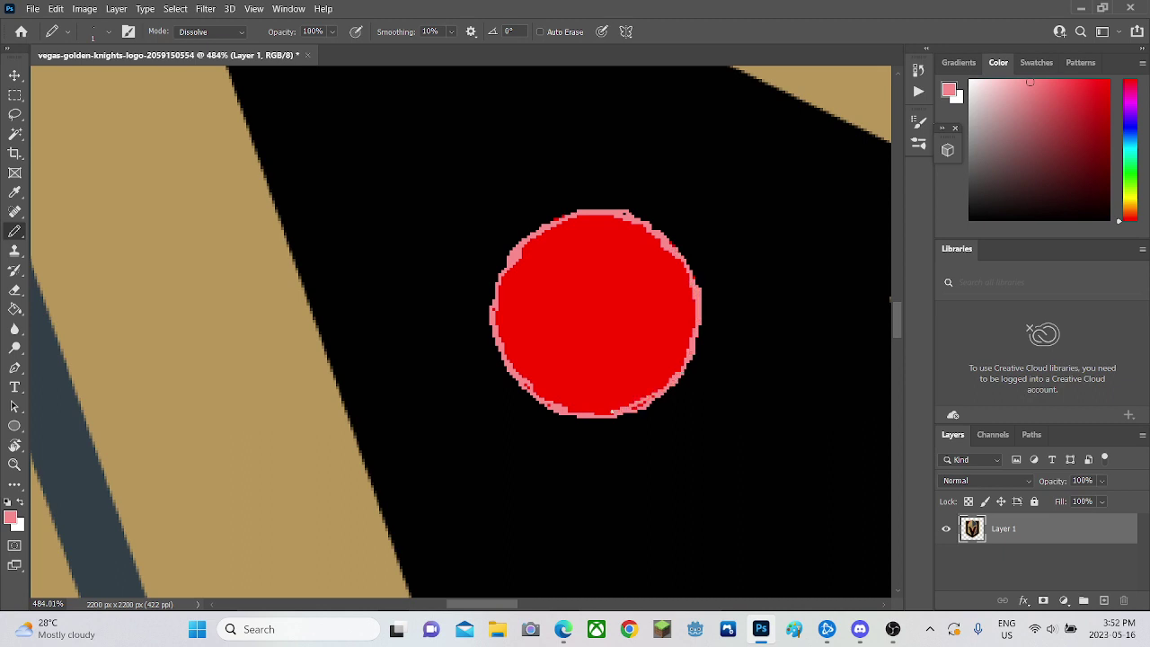
Step: Paint a soft light pink highlight in the center of the left eye with the 15 px Brush
right_click(26, 231)
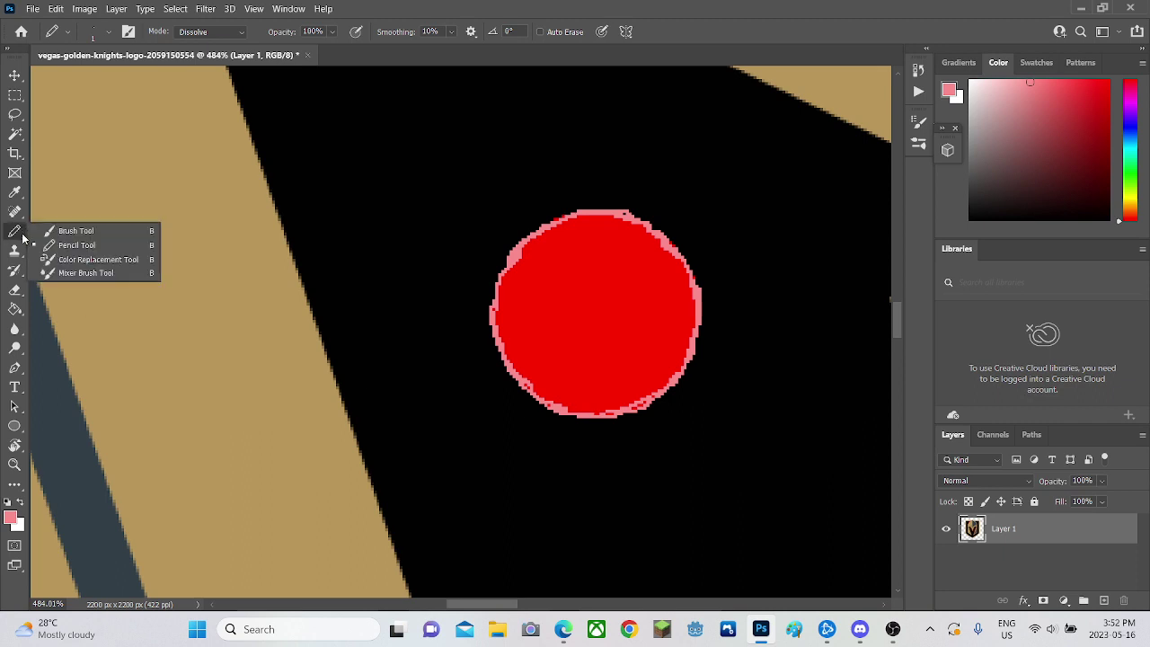
left_click(67, 232)
mouse_move(598, 316)
left_mouse_down()
mouse_move(578, 311)
mouse_move(596, 311)
mouse_move(585, 322)
mouse_move(602, 308)
mouse_move(614, 315)
mouse_move(568, 324)
left_mouse_up()
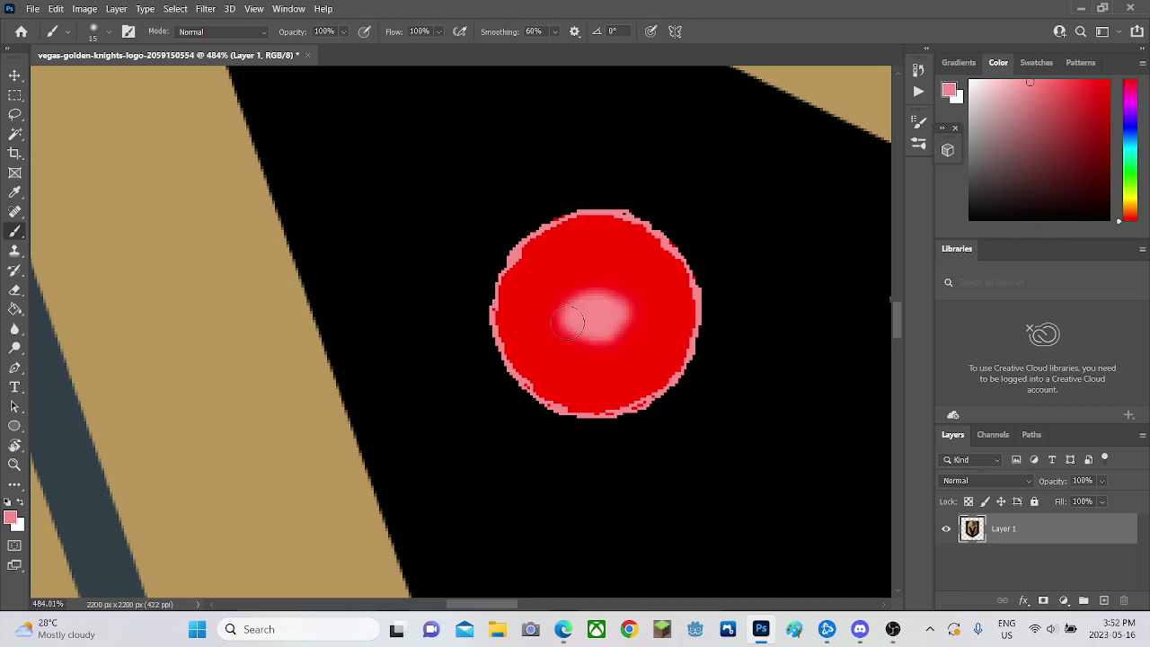
mouse_move(494, 346)
left_mouse_down()
mouse_move(507, 307)
mouse_move(549, 246)
mouse_move(656, 235)
left_mouse_up()
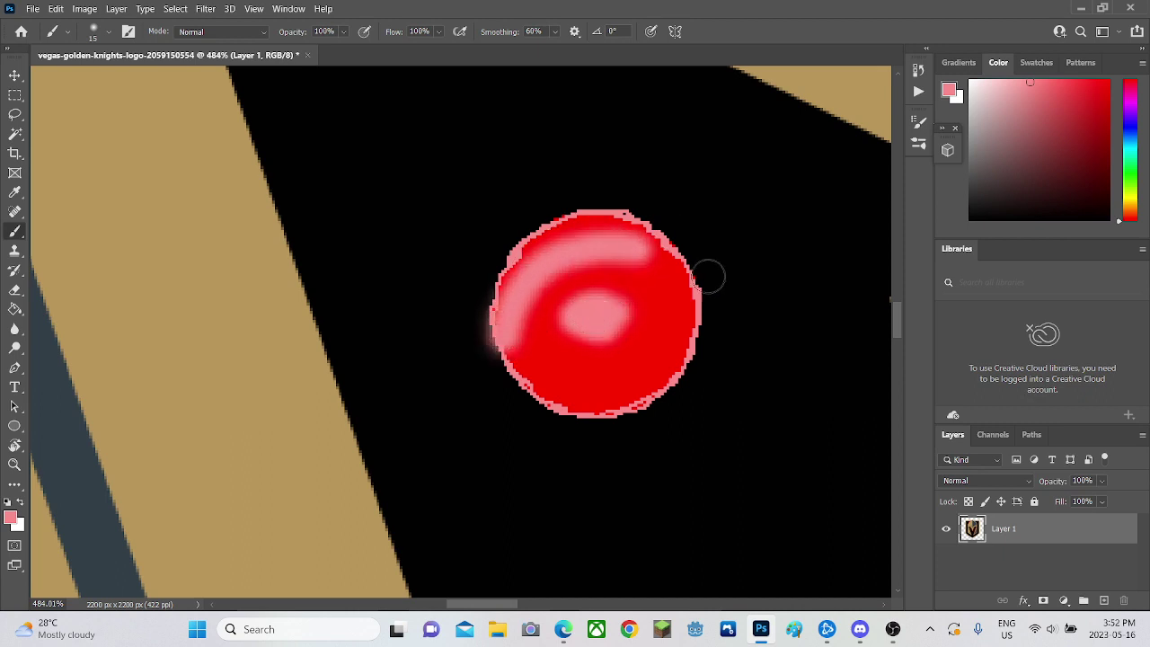
mouse_move(708, 277)
left_mouse_down()
mouse_move(696, 339)
mouse_move(643, 393)
mouse_move(556, 402)
mouse_move(430, 286)
mouse_move(442, 261)
mouse_move(485, 330)
mouse_move(504, 267)
mouse_move(530, 238)
mouse_move(661, 203)
mouse_move(734, 227)
mouse_move(742, 316)
left_mouse_up()
key("ctrl+z")
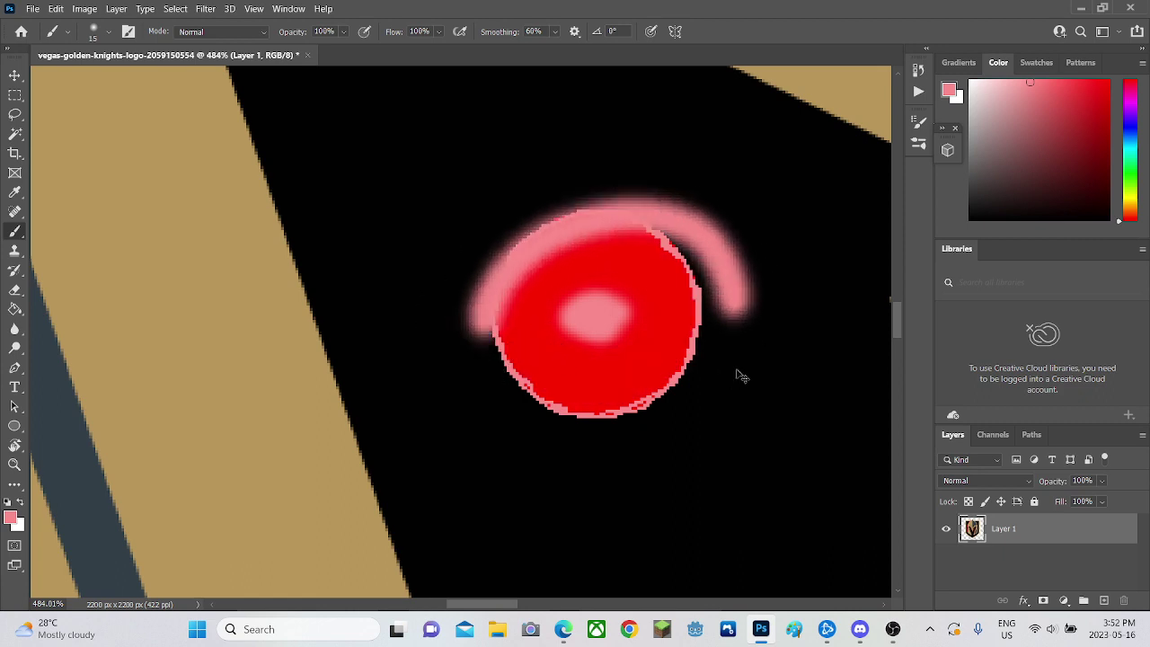
key("ctrl+z")
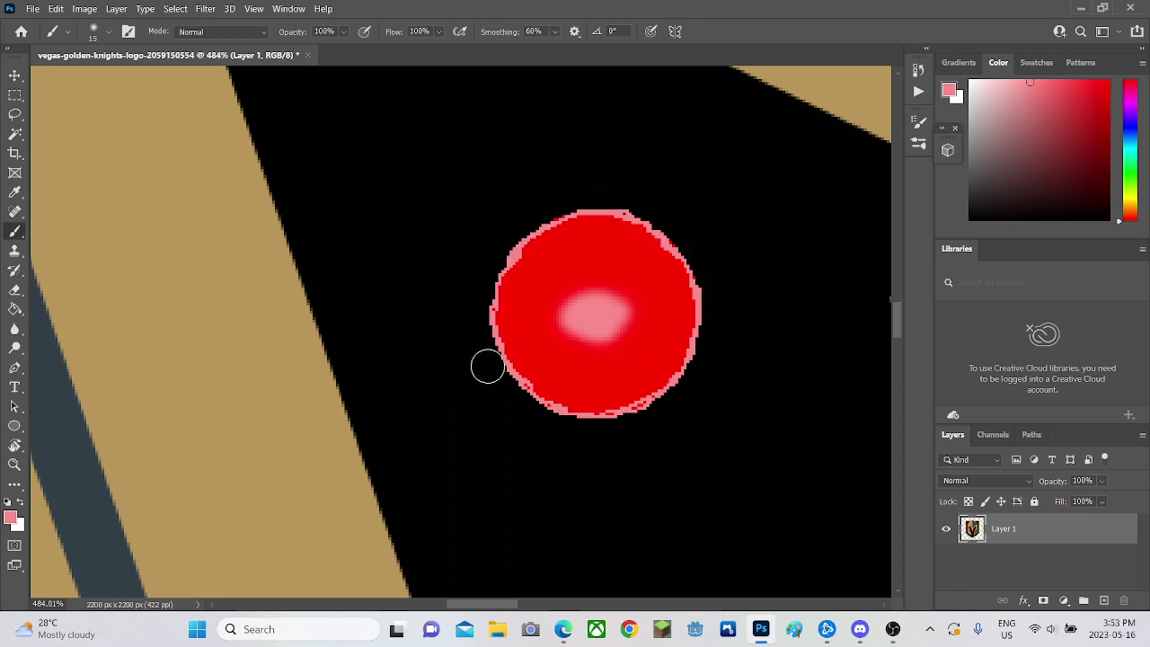
Step: Paint a soft light pink glow ring all the way around the left eye
mouse_move(487, 365)
left_mouse_down()
mouse_move(511, 392)
mouse_move(580, 419)
mouse_move(659, 416)
mouse_move(569, 431)
mouse_move(656, 416)
mouse_move(735, 317)
mouse_move(714, 249)
mouse_move(683, 218)
mouse_move(683, 231)
left_mouse_up()
mouse_move(637, 198)
left_mouse_down()
mouse_move(580, 195)
mouse_move(506, 213)
mouse_move(542, 203)
mouse_move(495, 246)
mouse_move(477, 305)
mouse_move(470, 349)
mouse_move(490, 403)
mouse_move(611, 432)
mouse_move(709, 386)
mouse_move(746, 306)
mouse_move(698, 225)
mouse_move(606, 209)
left_mouse_up()
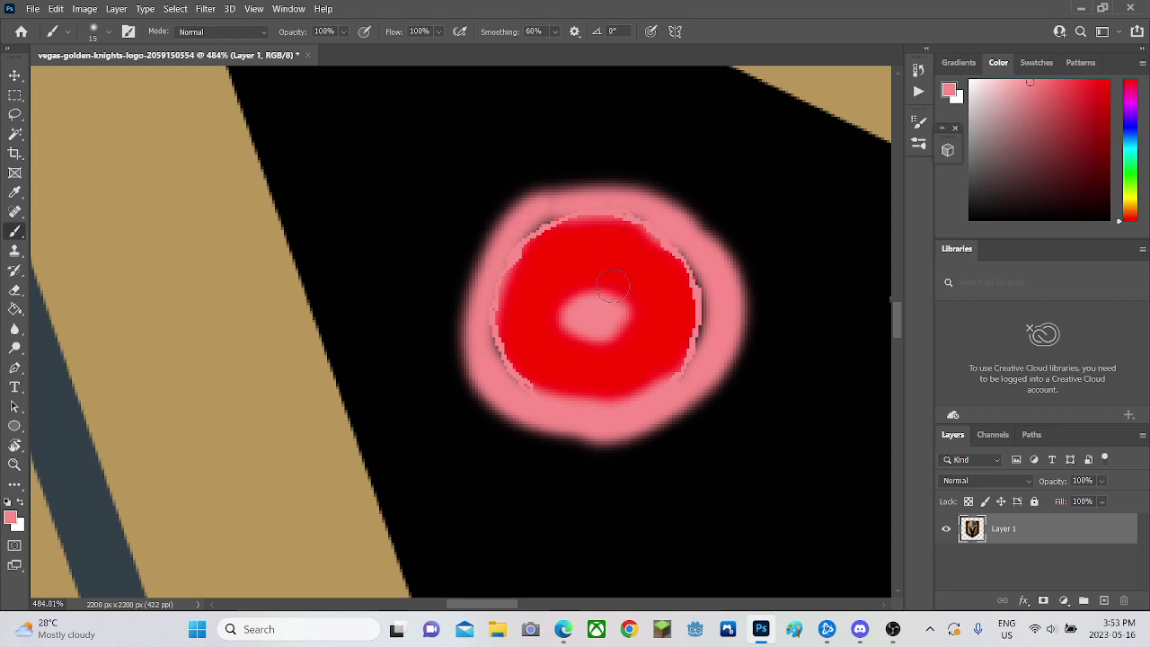
Step: Paint a matching soft light pink glow ring around the right eye with the 15 px Brush, thickening its left side
scroll(609, 296, "down", 2)
left_click(14, 464)
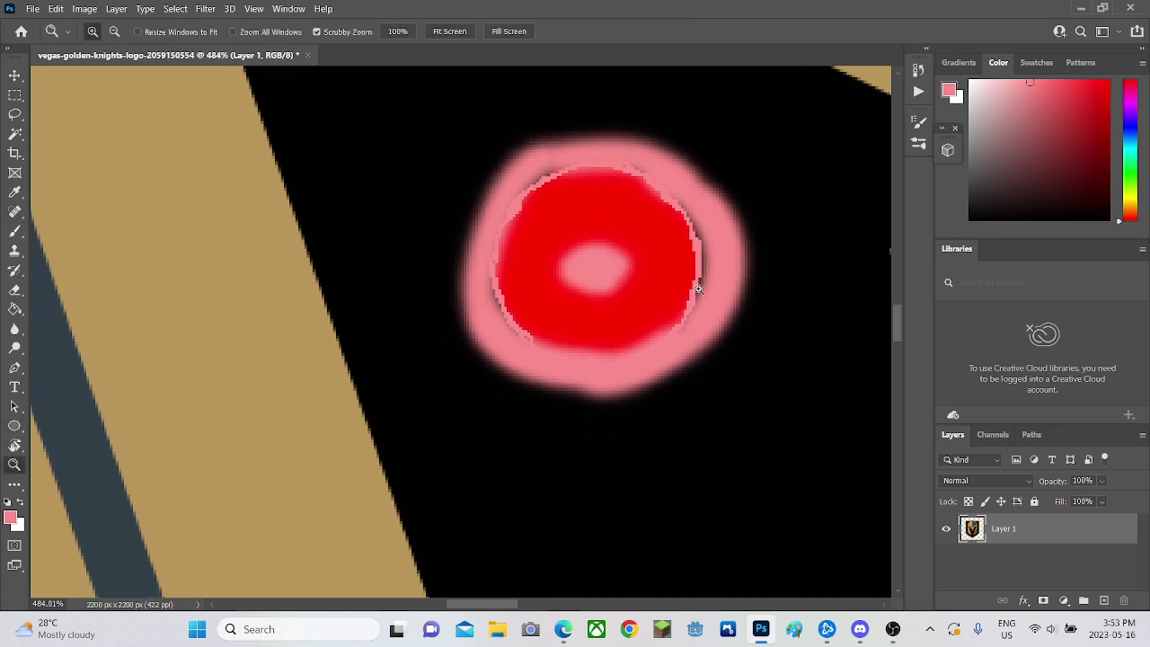
left_click_drag(700, 290, 607, 282)
left_click_drag(862, 241, 895, 230)
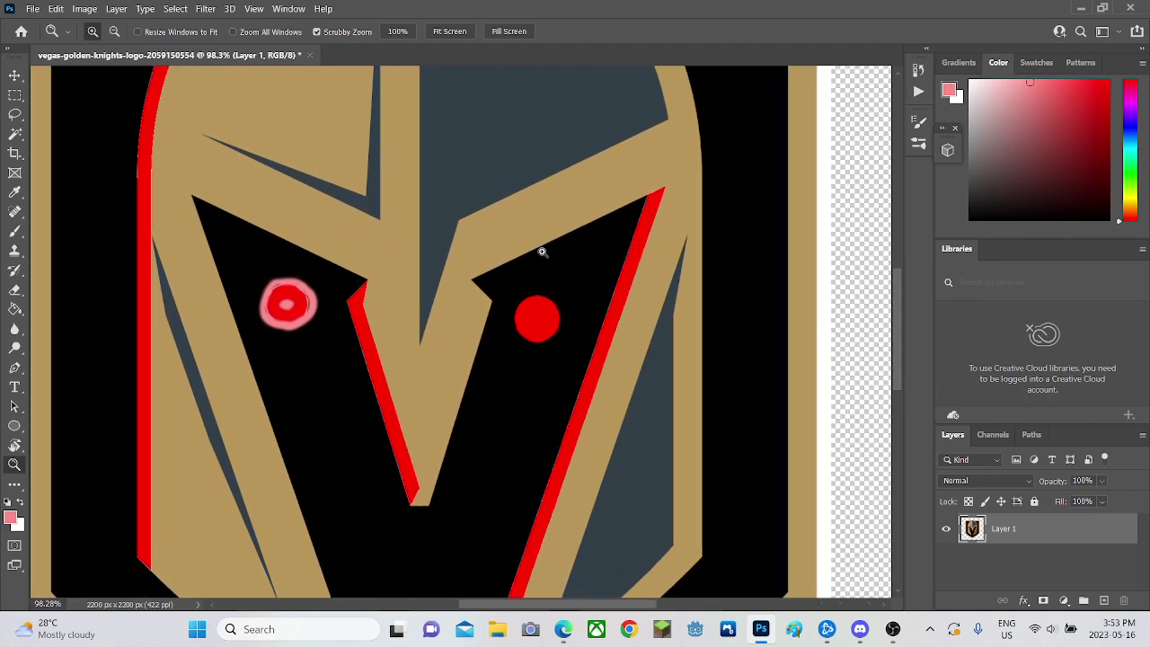
left_click_drag(542, 248, 624, 254)
mouse_move(894, 304)
left_mouse_down()
mouse_move(901, 338)
mouse_move(895, 310)
mouse_move(896, 321)
left_mouse_up()
left_click_drag(557, 333, 573, 332)
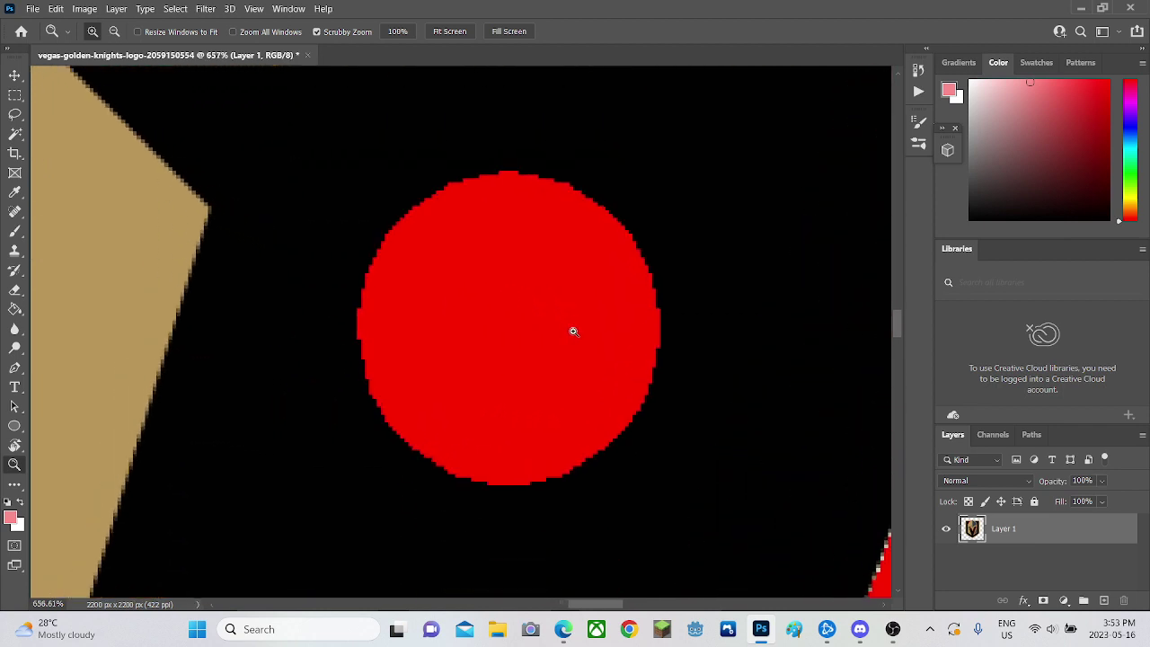
left_click(17, 234)
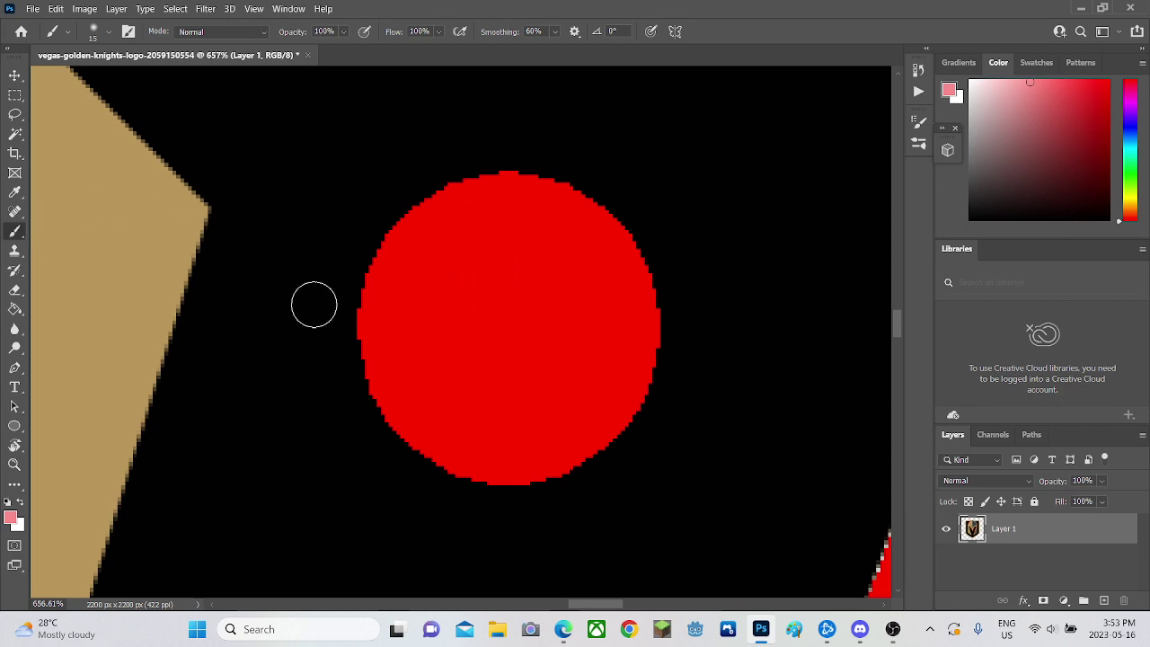
left_click(337, 319)
mouse_move(337, 319)
left_mouse_down()
mouse_move(362, 424)
mouse_move(387, 462)
mouse_move(462, 498)
mouse_move(527, 509)
mouse_move(606, 501)
mouse_move(677, 438)
mouse_move(693, 357)
mouse_move(688, 282)
mouse_move(652, 207)
mouse_move(616, 177)
mouse_move(542, 164)
mouse_move(461, 170)
mouse_move(406, 183)
mouse_move(329, 227)
mouse_move(302, 306)
mouse_move(327, 393)
left_mouse_up()
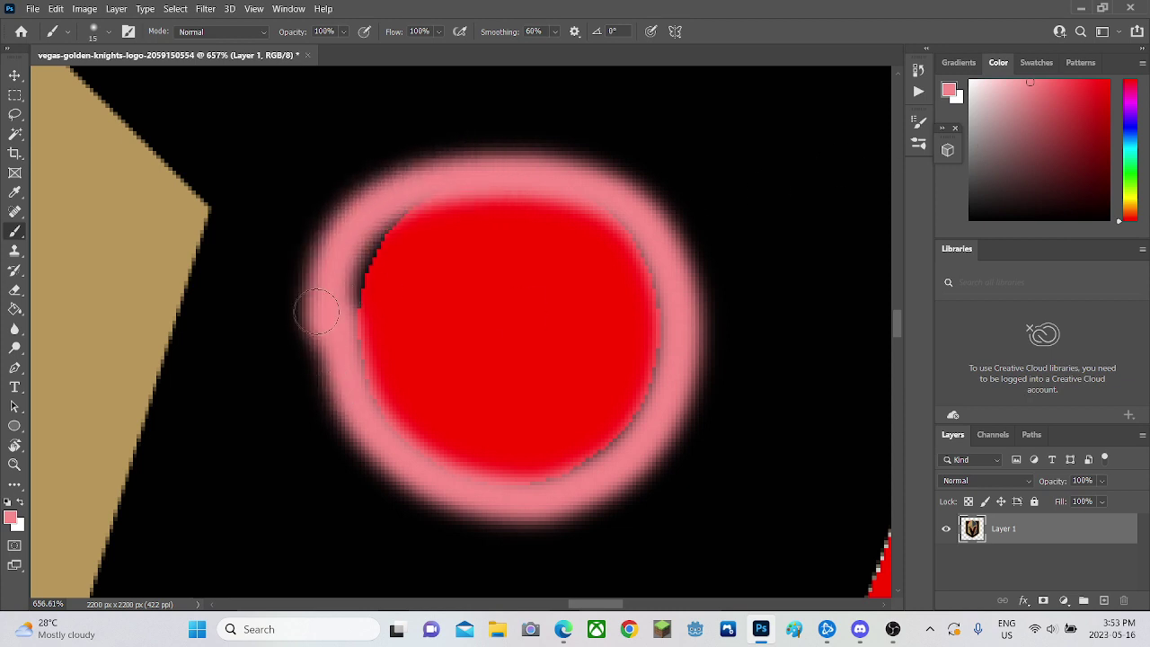
left_click_drag(322, 307, 395, 220)
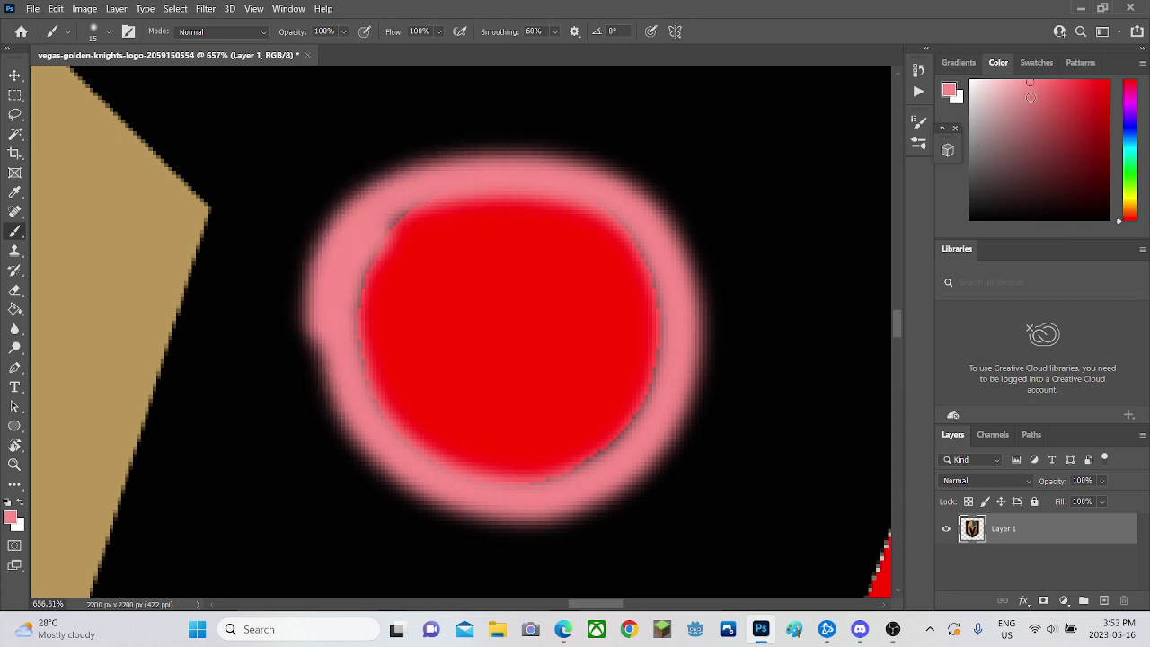
Step: Draw a small filled light pink dot in the center of the right eye with the 1 px Pencil
right_click(18, 232)
left_click(72, 245)
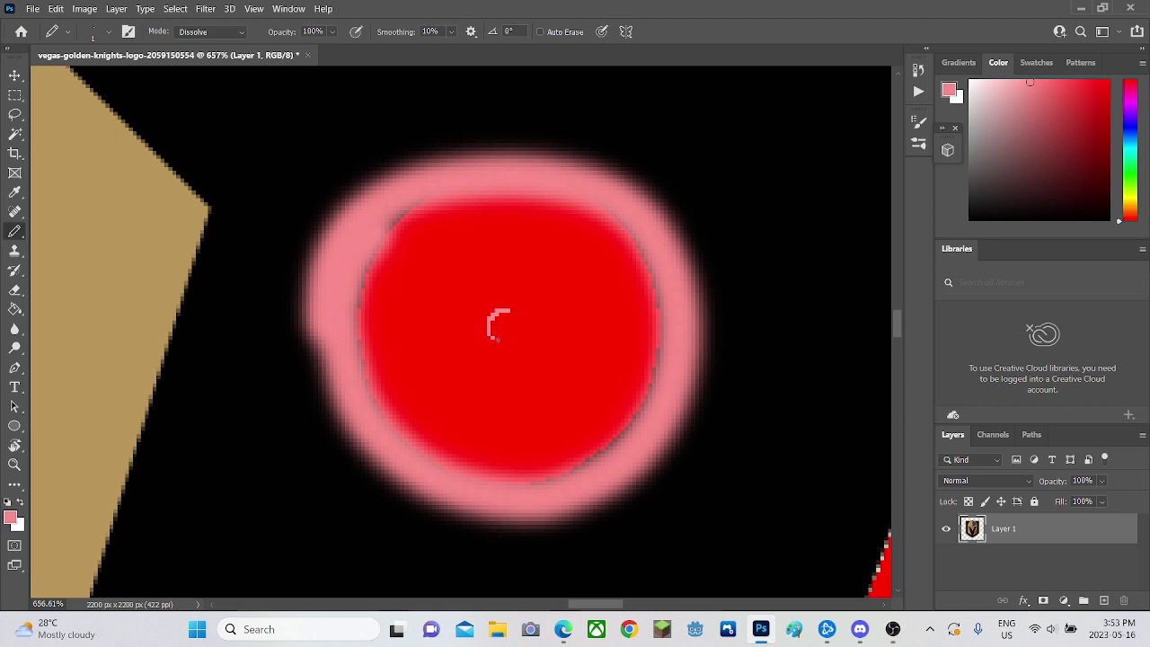
mouse_move(496, 338)
left_mouse_down()
mouse_move(524, 319)
mouse_move(490, 309)
mouse_move(503, 324)
left_mouse_up()
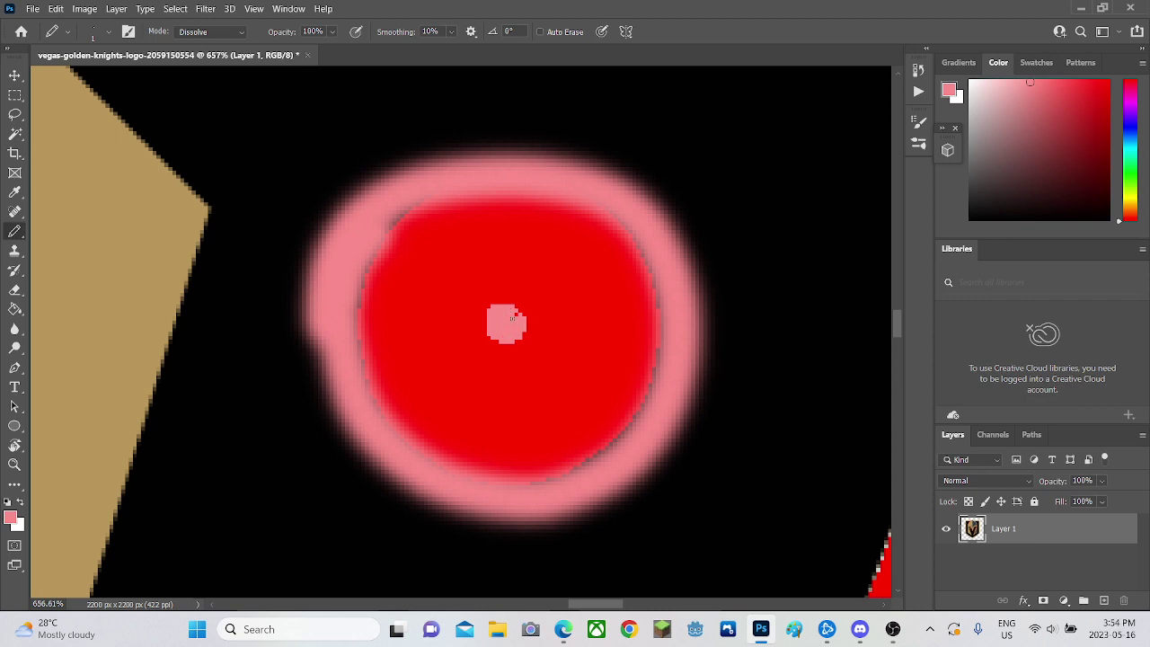
Step: Soften the right eye's center dot into a light pink glow with the 15 px Brush
left_click(14, 465)
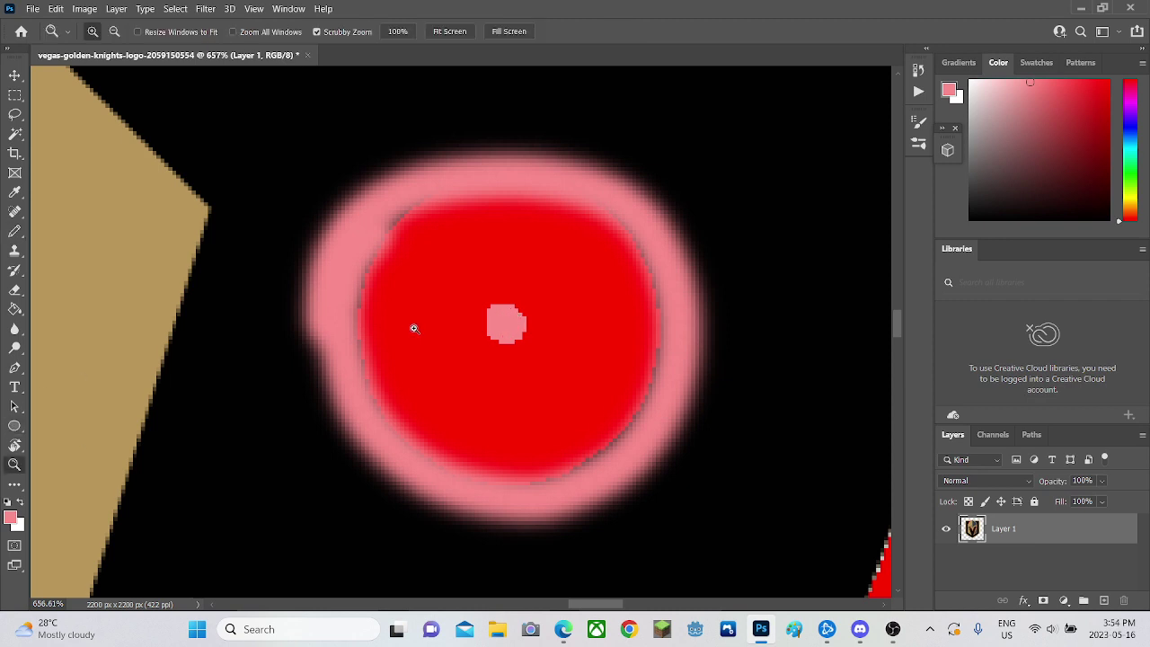
mouse_move(410, 326)
left_mouse_down()
mouse_move(321, 334)
mouse_move(385, 317)
left_mouse_up()
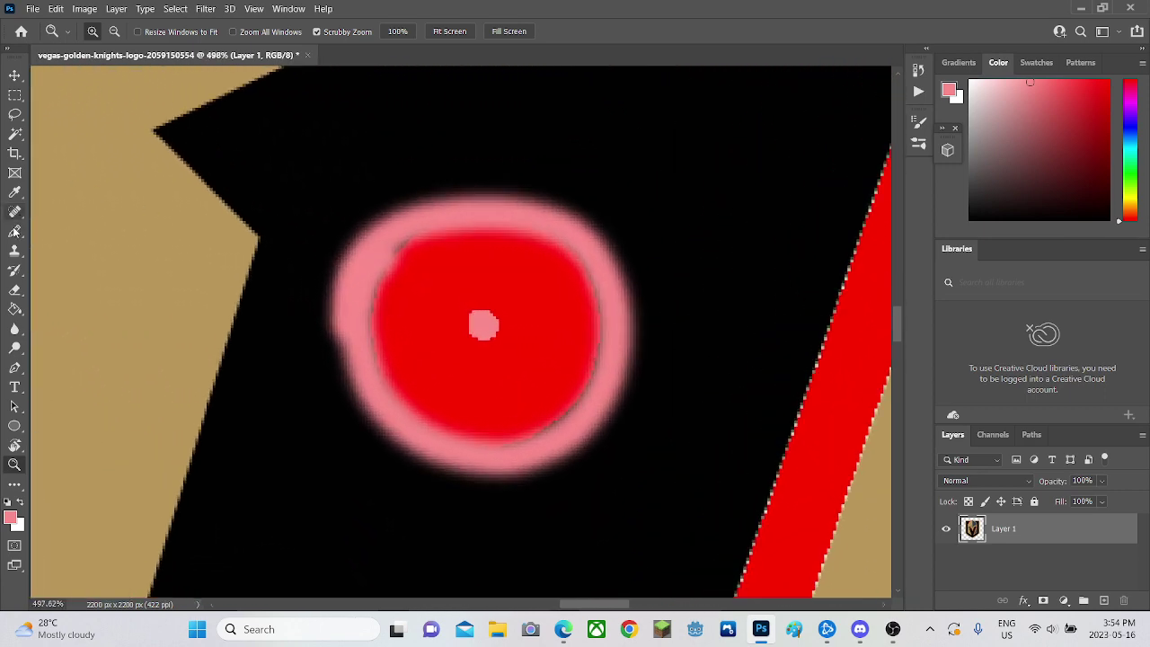
mouse_move(14, 232)
left_mouse_down()
mouse_move(59, 245)
mouse_move(76, 231)
left_mouse_up()
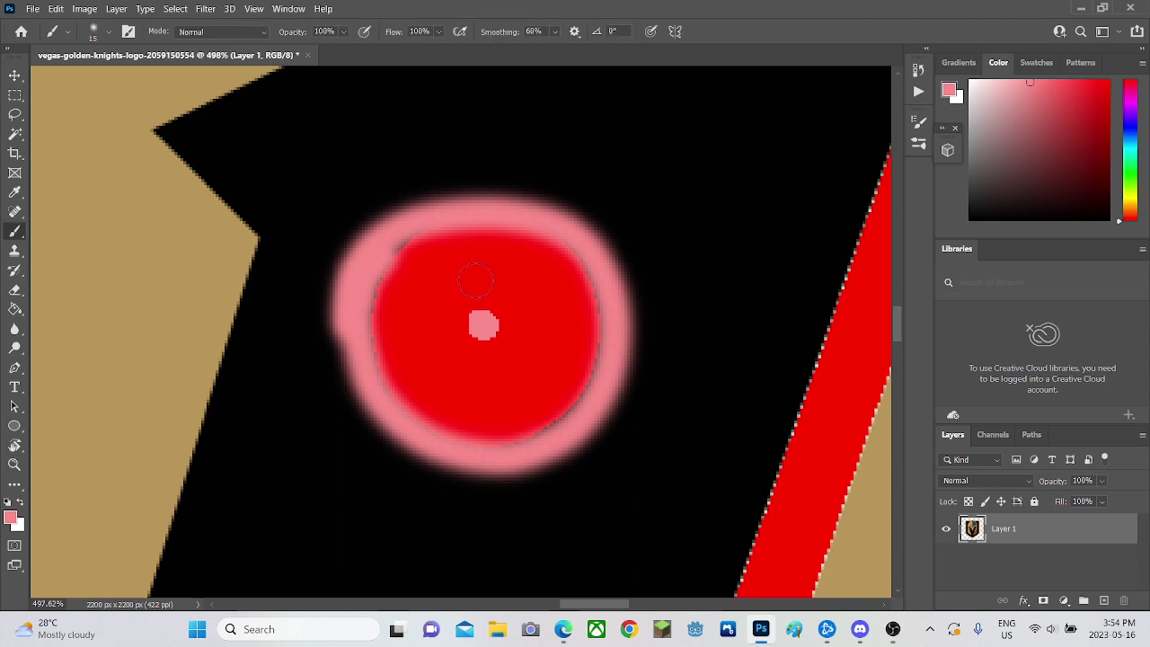
left_click_drag(483, 322, 492, 332)
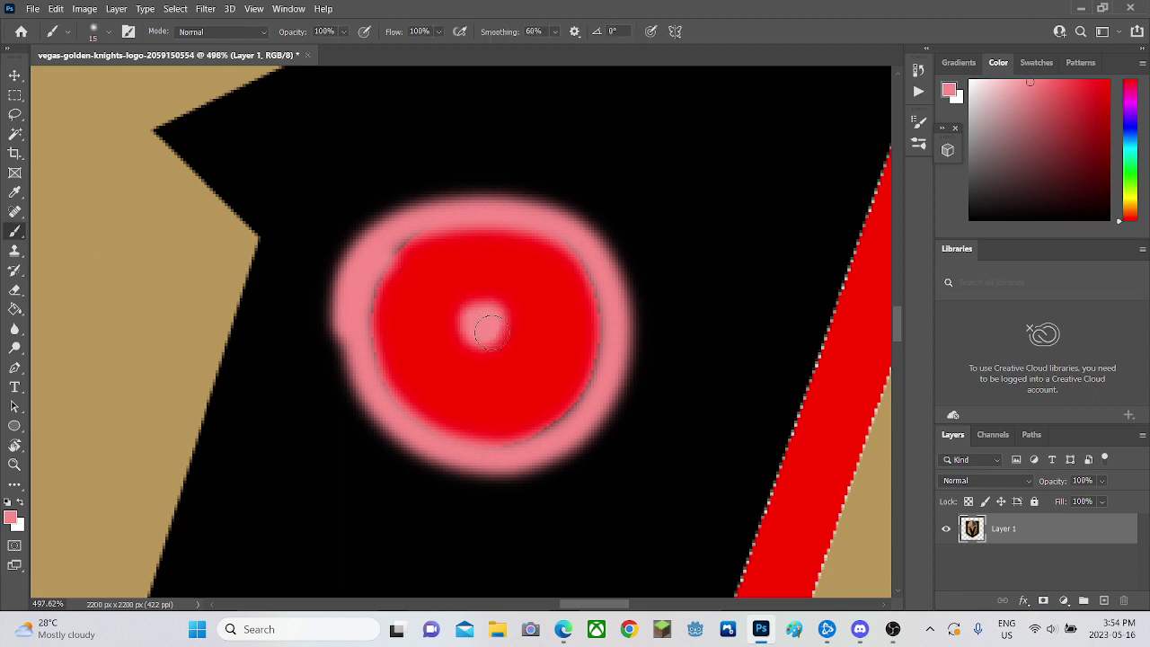
Step: Fill the slate area on the helmet's right side and the slate sliver above the left eye with dark red
left_click(15, 464)
scroll(296, 291, "down", 10)
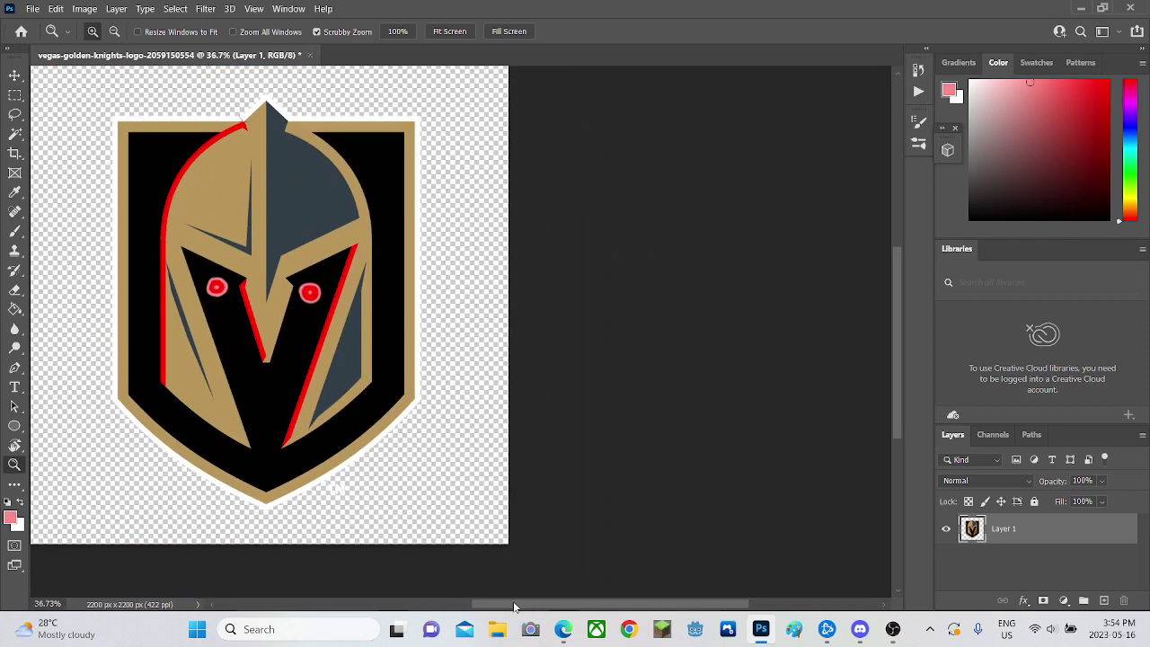
left_click_drag(514, 608, 441, 585)
left_click_drag(570, 279, 599, 264)
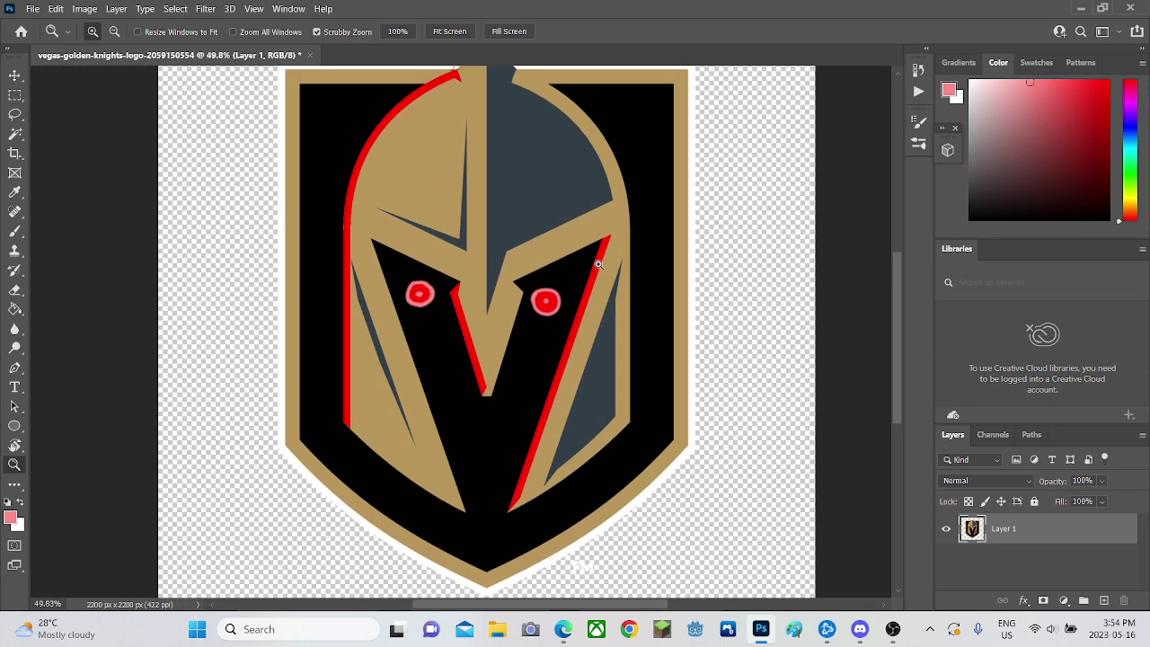
left_click_drag(635, 459, 647, 444)
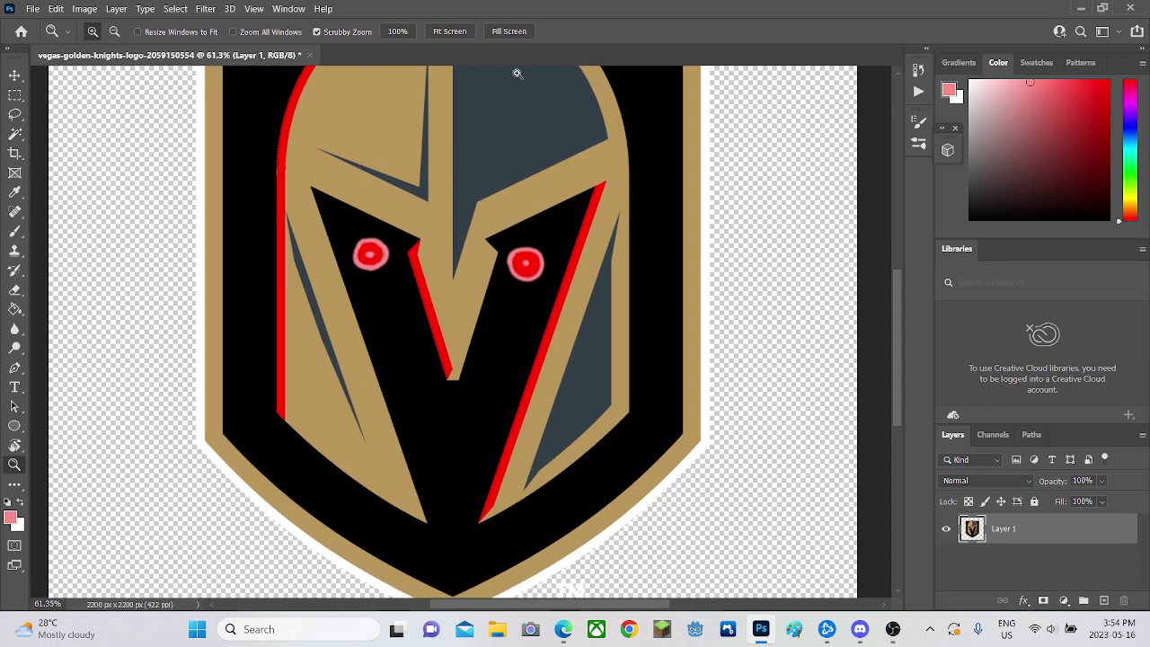
left_click_drag(516, 73, 572, 69)
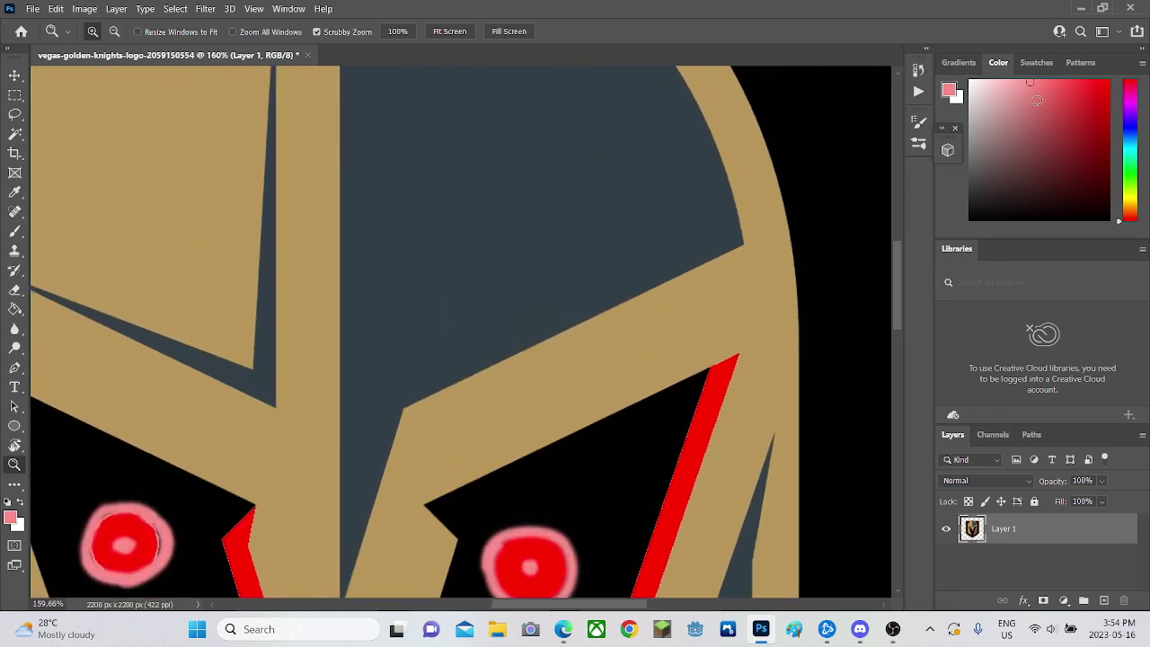
left_click_drag(1060, 96, 1126, 154)
left_click(15, 308)
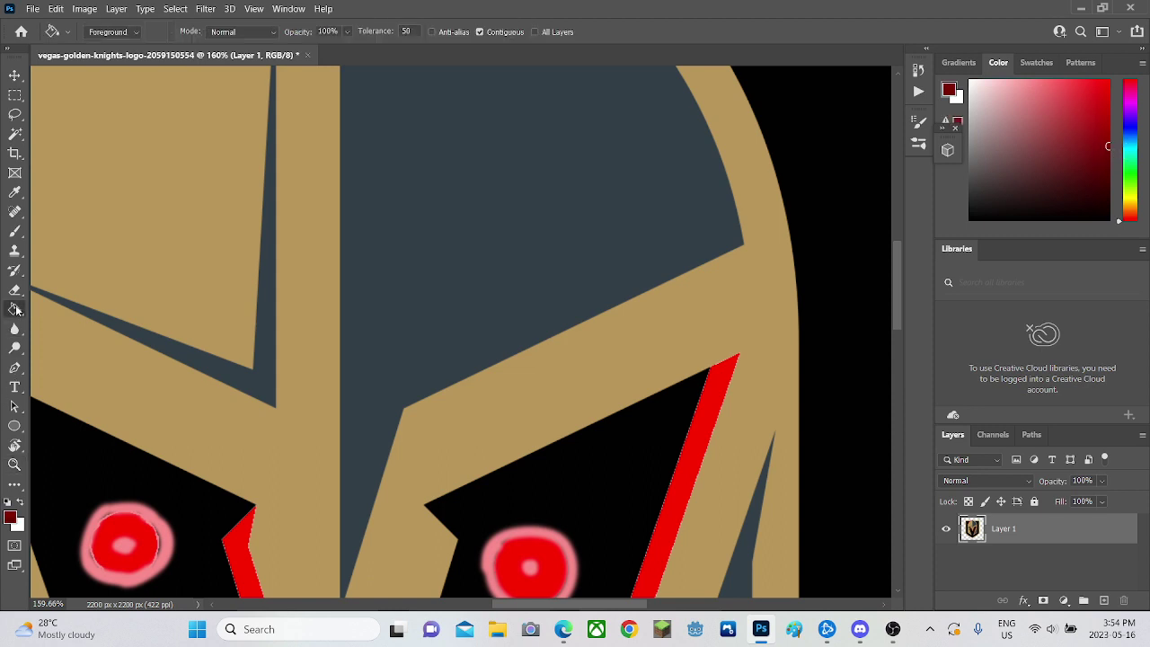
left_click(465, 202)
left_click(268, 331)
Step: Fill the slate areas on the helmet's right and left cheeks with the same dark red
scroll(333, 411, "down", 5)
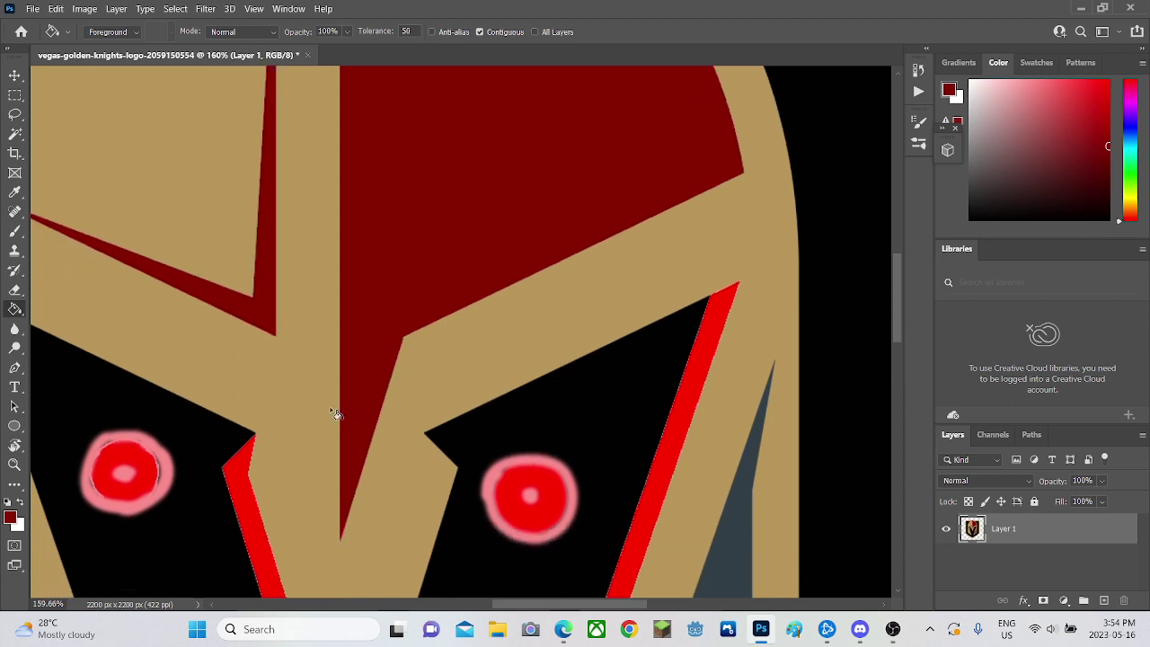
left_click(721, 537)
scroll(629, 503, "down", 6)
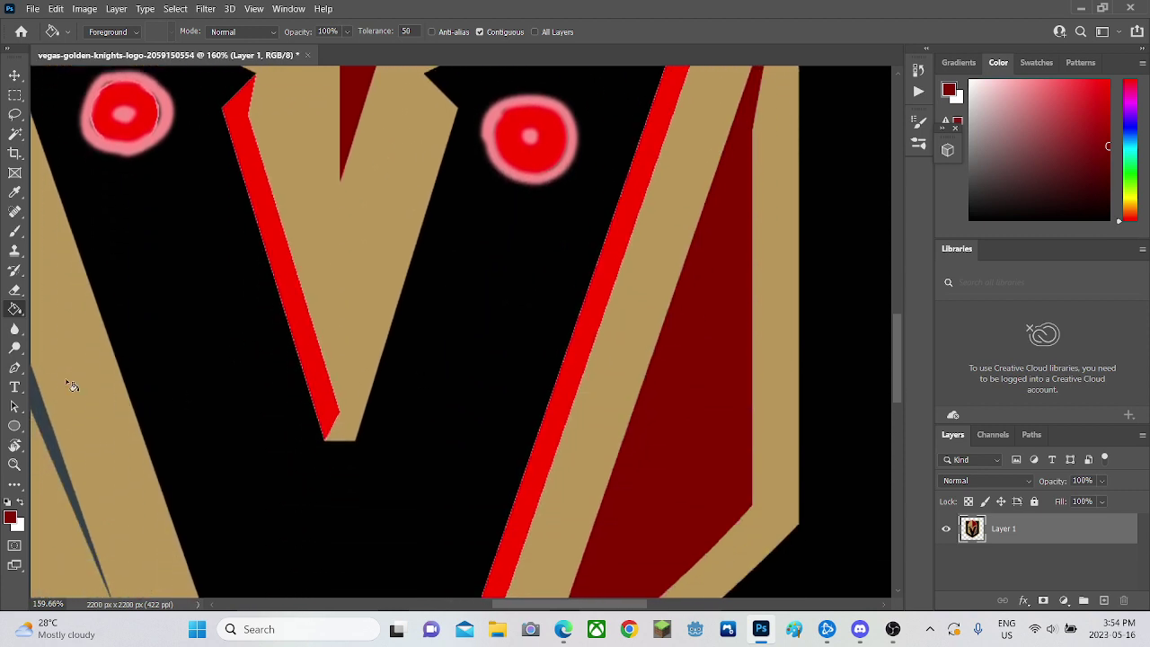
left_click(75, 495)
Step: Try to fill the gold areas of the helmet with medium gray using the Paint Bucket
left_click(15, 464)
left_click_drag(390, 359, 462, 368)
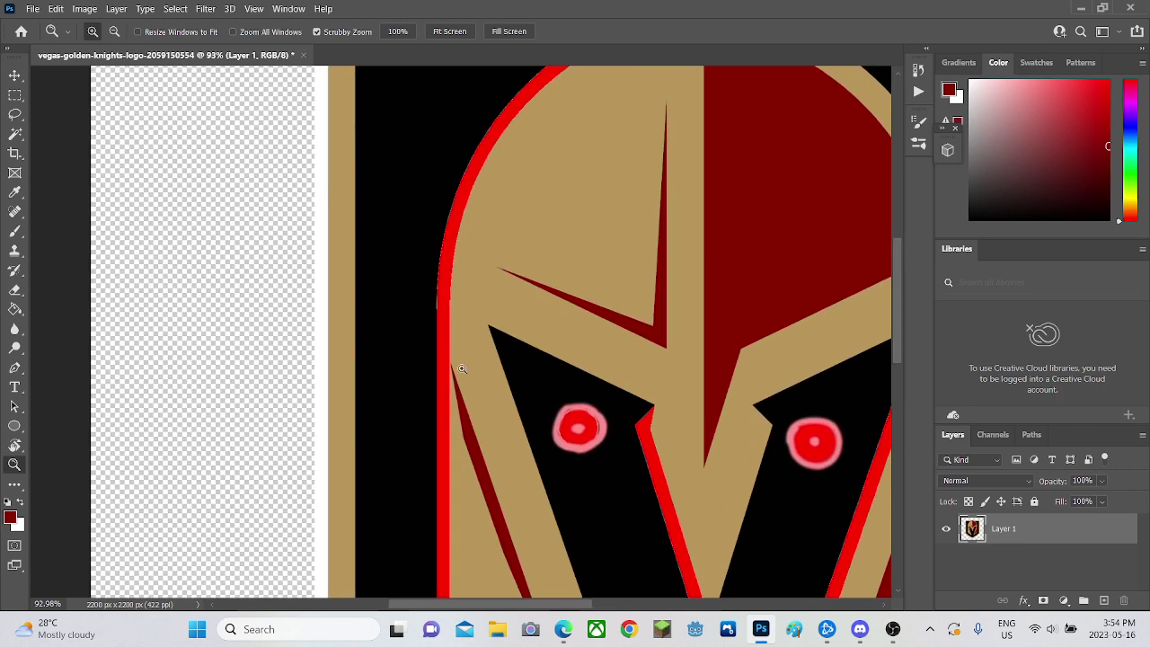
left_click_drag(1032, 145, 971, 144)
left_click(14, 308)
left_click(620, 230)
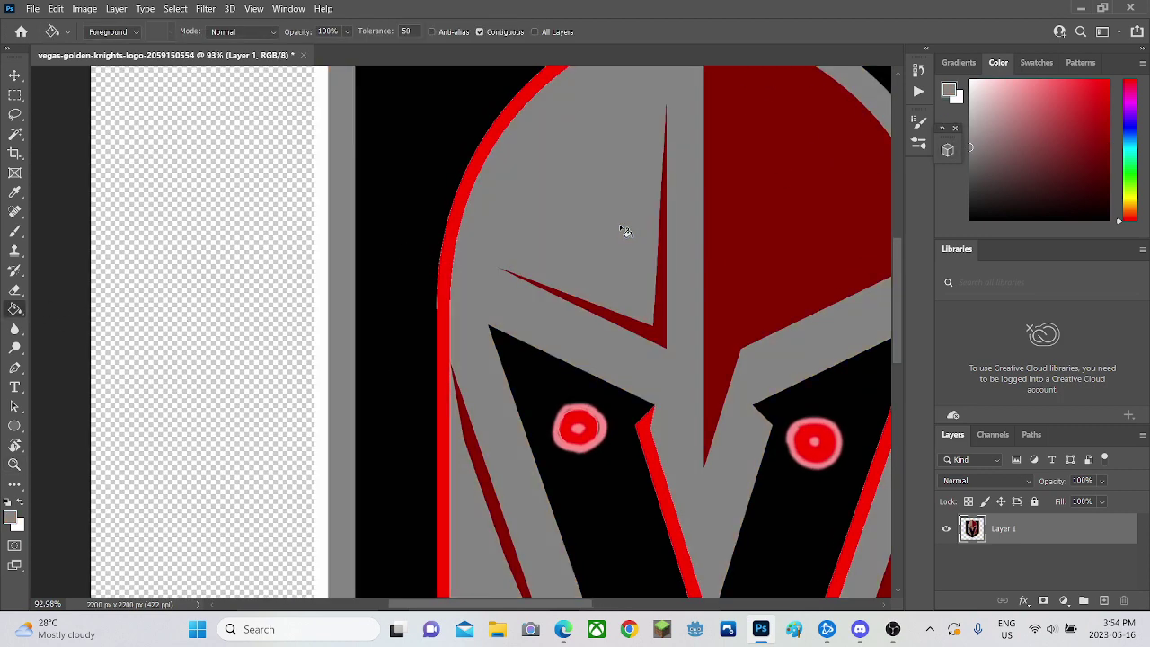
scroll(656, 242, "down", 2)
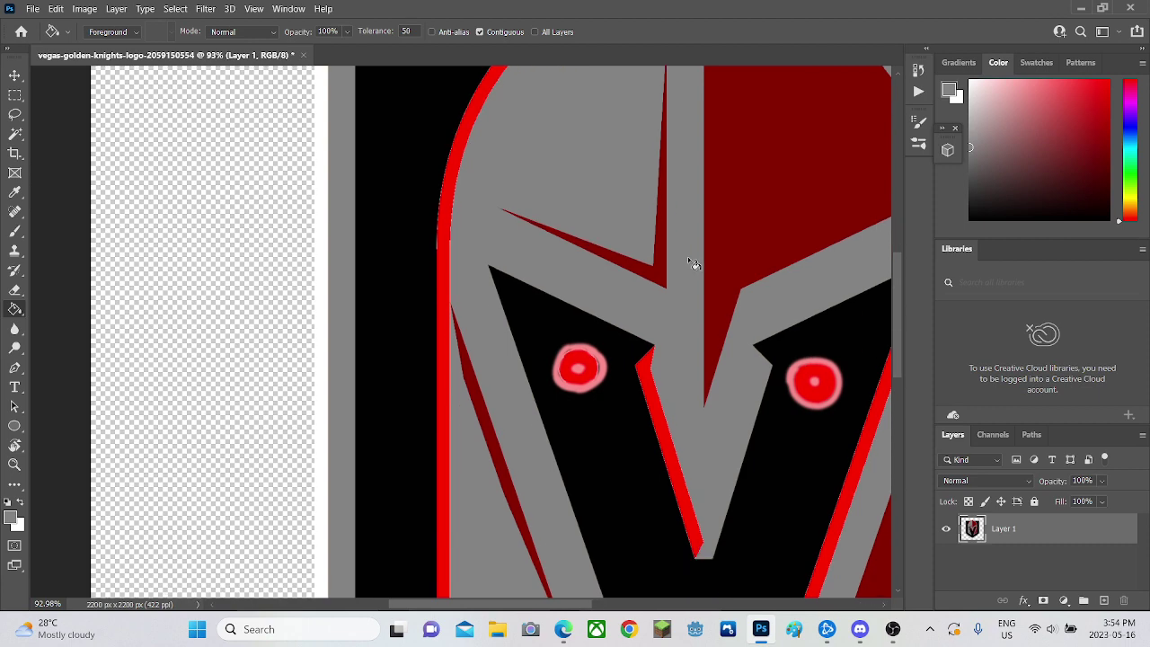
scroll(737, 270, "up", 3)
scroll(676, 284, "up", 3)
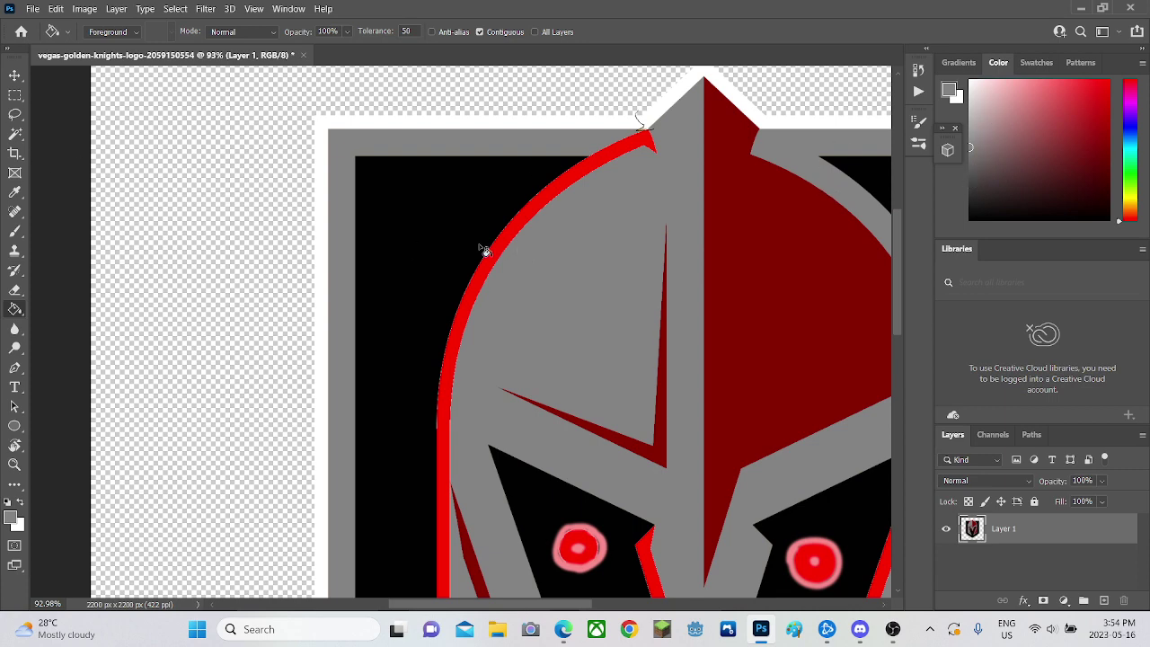
left_click(862, 218)
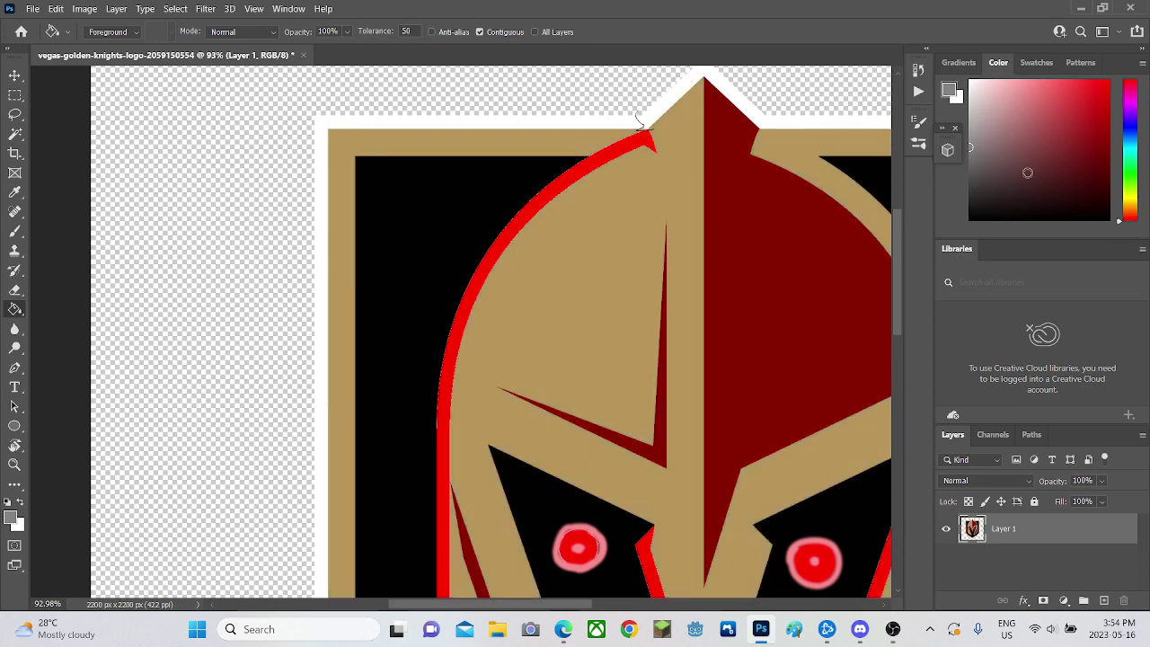
Step: Draw a thin black 1 px Pencil line separating the gold helmet rim from the shield border, right of the crest
key("d")
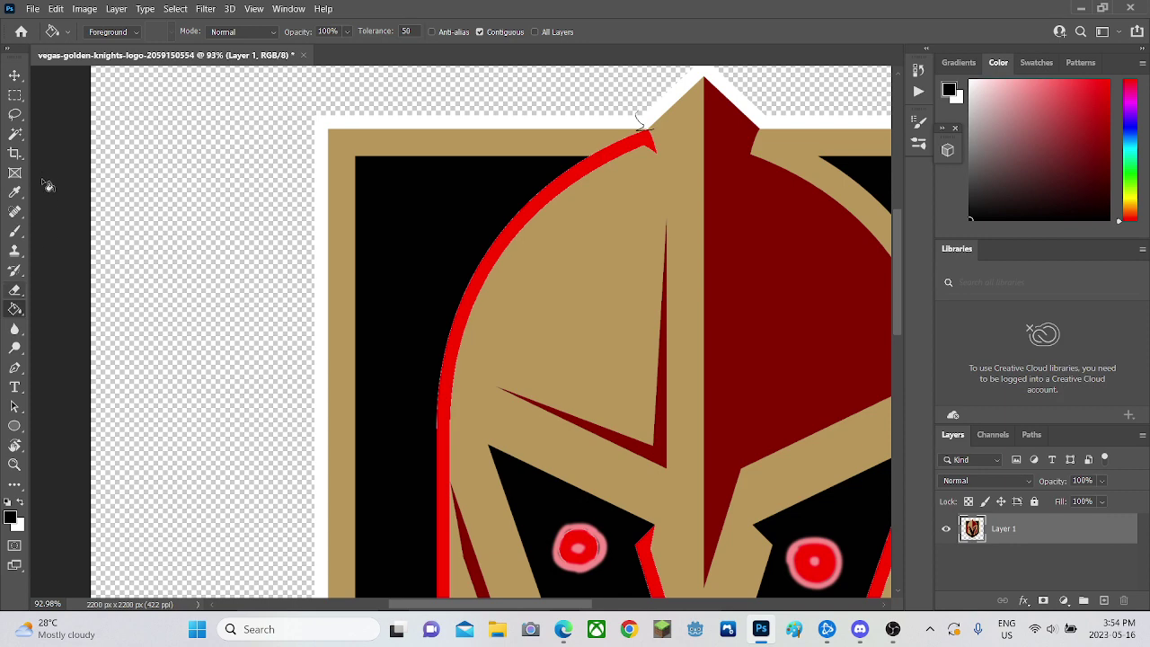
left_click(23, 234)
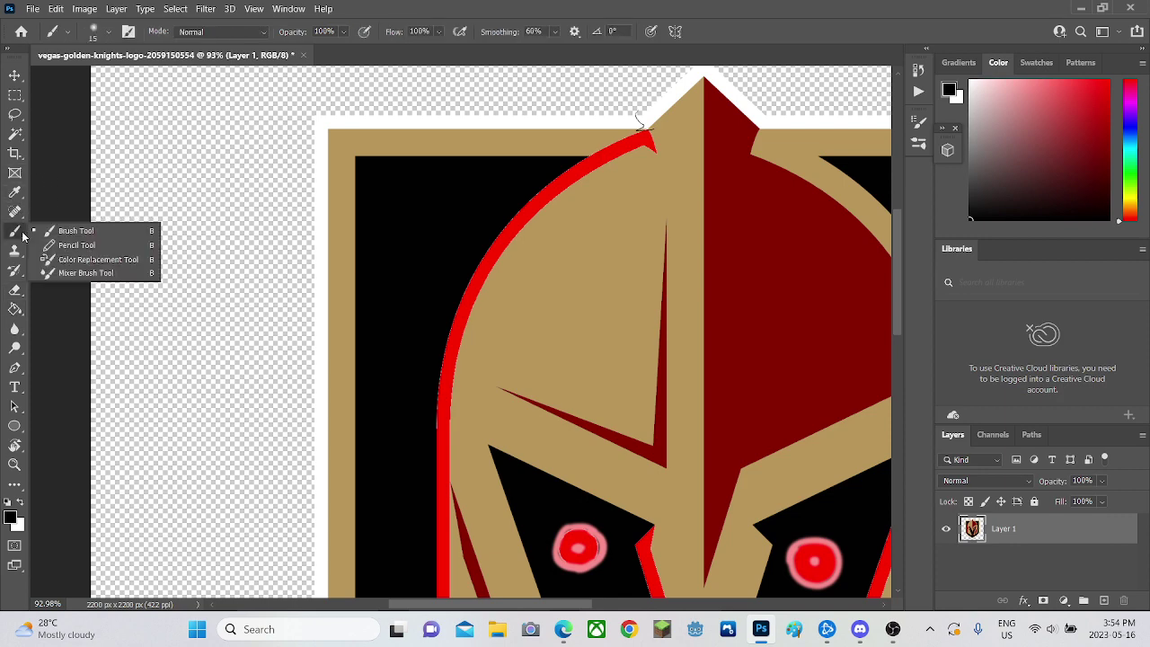
left_click(76, 244)
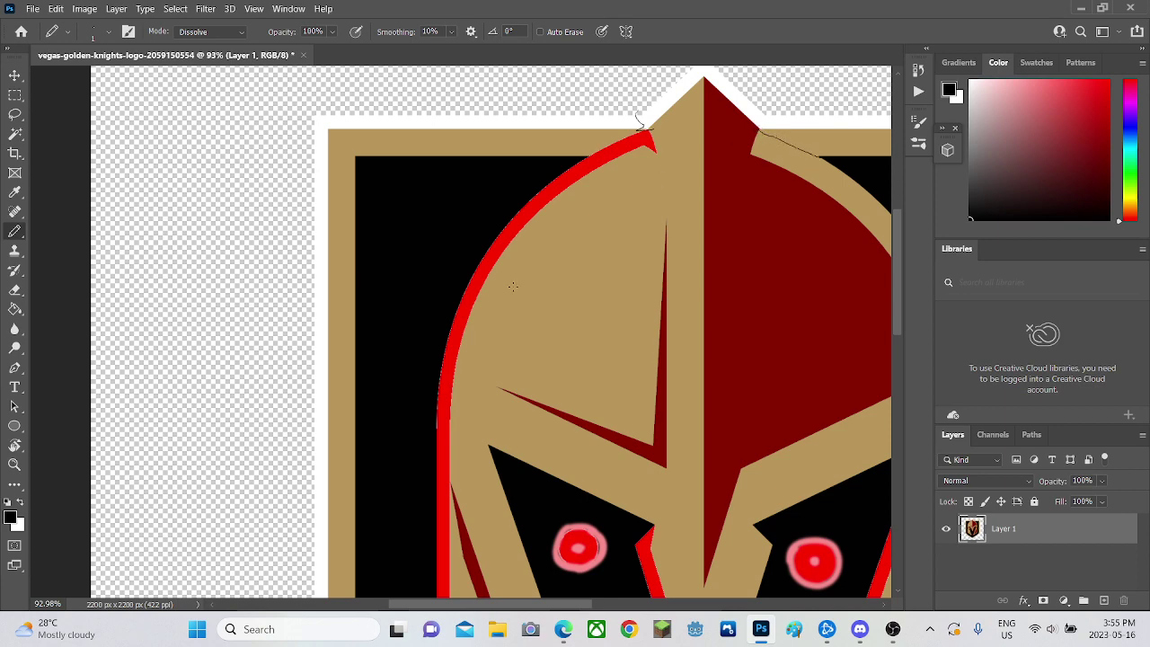
Step: Fill the gold helmet with medium gray, leaving the shield border gold
scroll(508, 274, "down", 10)
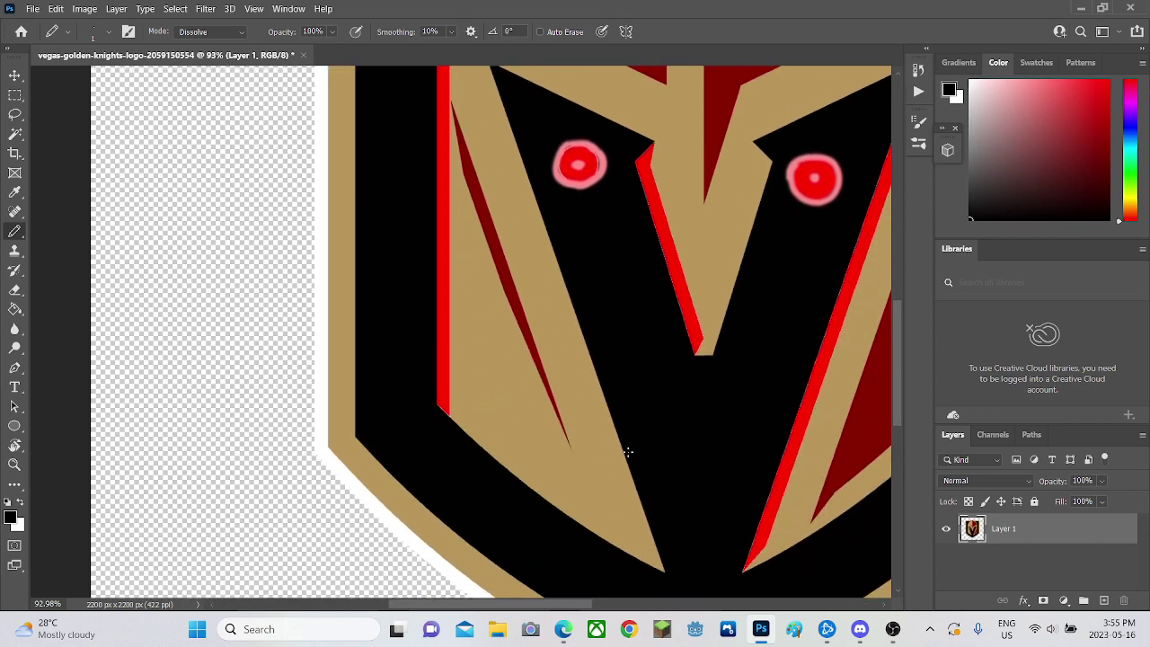
scroll(606, 390, "up", 11)
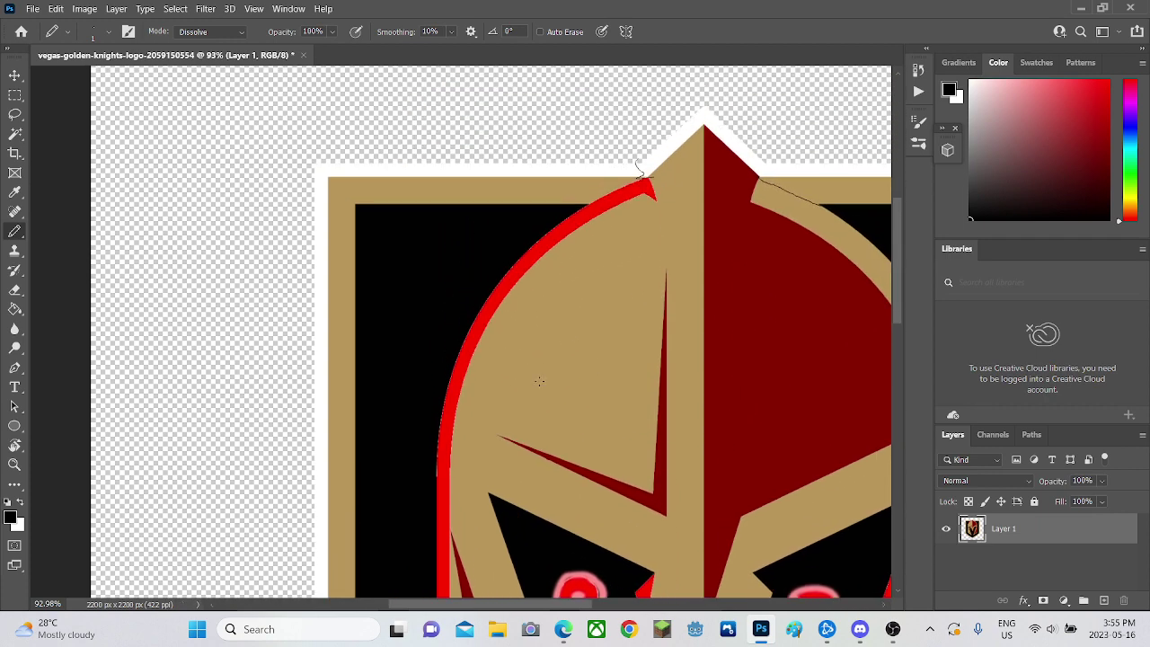
left_click_drag(1035, 113, 964, 149)
left_click(14, 308)
left_click(668, 378)
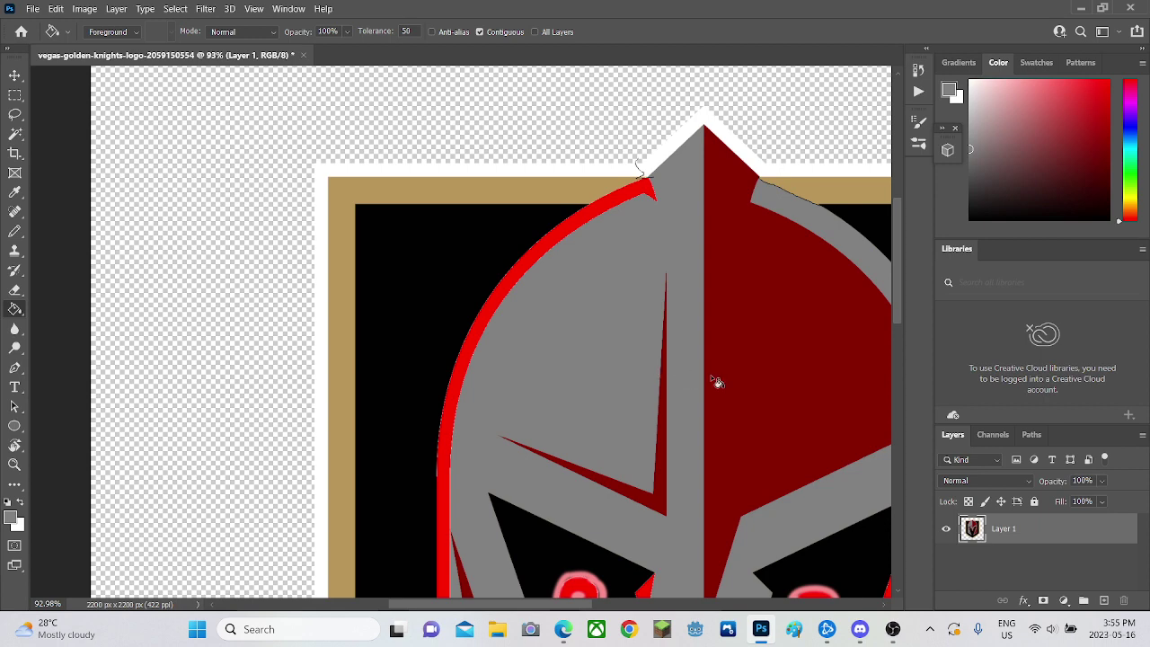
Step: Try a dark orange fill on the gold shield border
left_click_drag(1018, 126, 1112, 180)
left_click_drag(1139, 219, 1132, 214)
left_click_drag(1099, 180, 1110, 111)
left_click(582, 191)
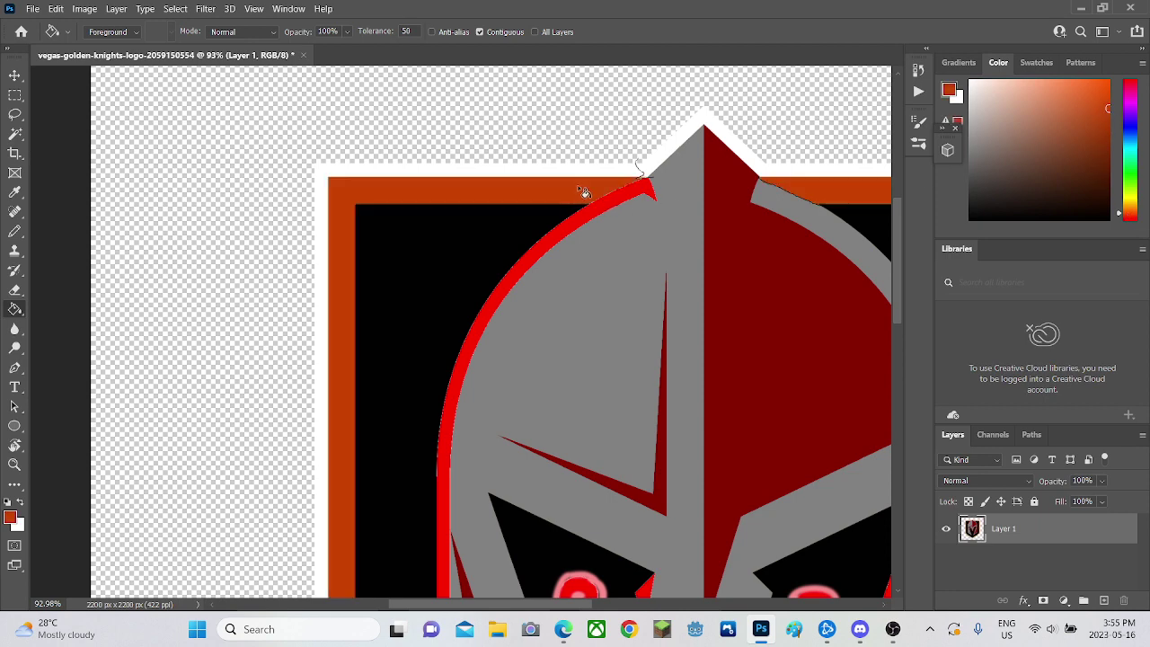
Step: Try a brighter orange on the shield border, and undo both orange fills
scroll(668, 184, "down", 1)
left_click_drag(1105, 109, 1090, 81)
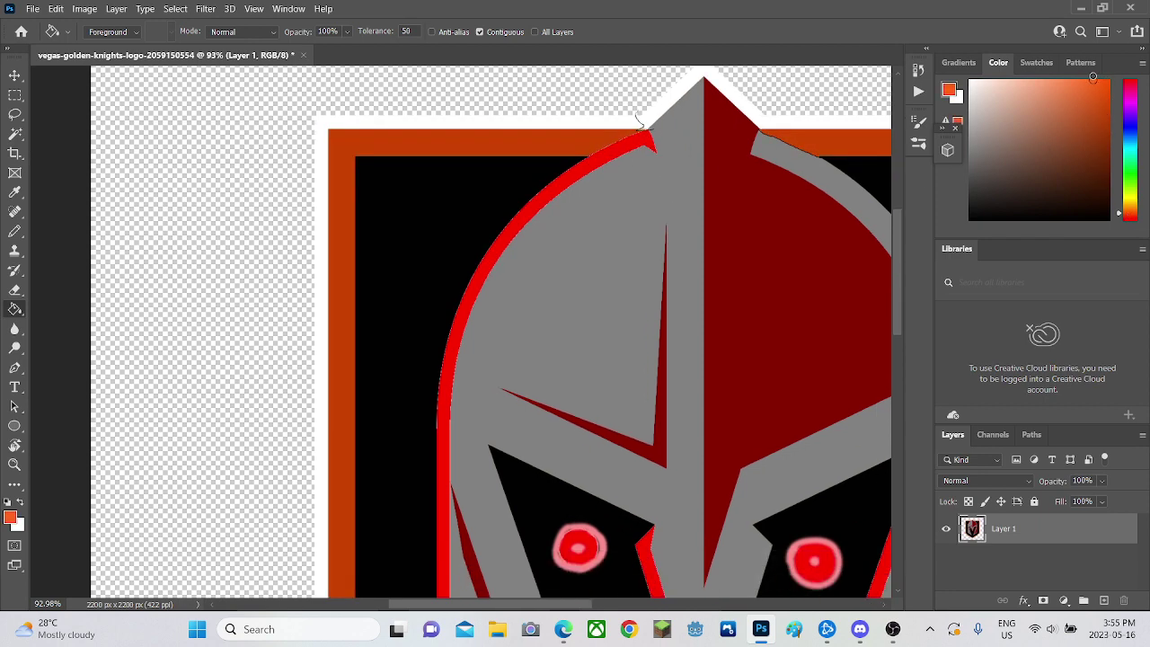
left_click(465, 148)
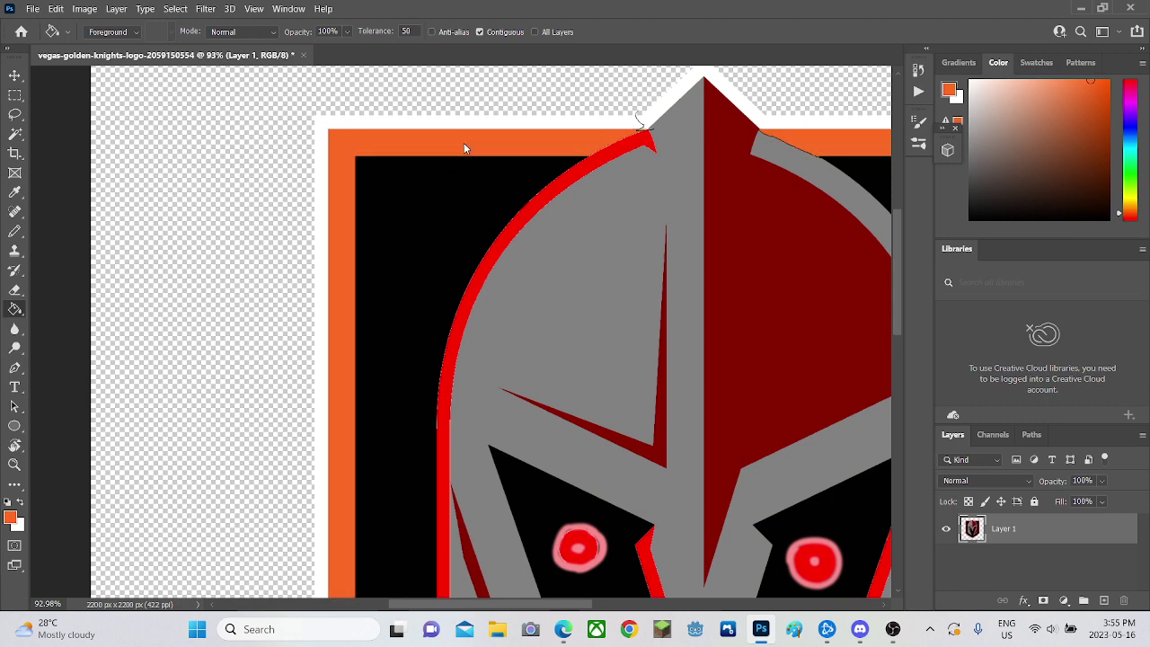
scroll(602, 226, "down", 2)
scroll(602, 226, "up", 2)
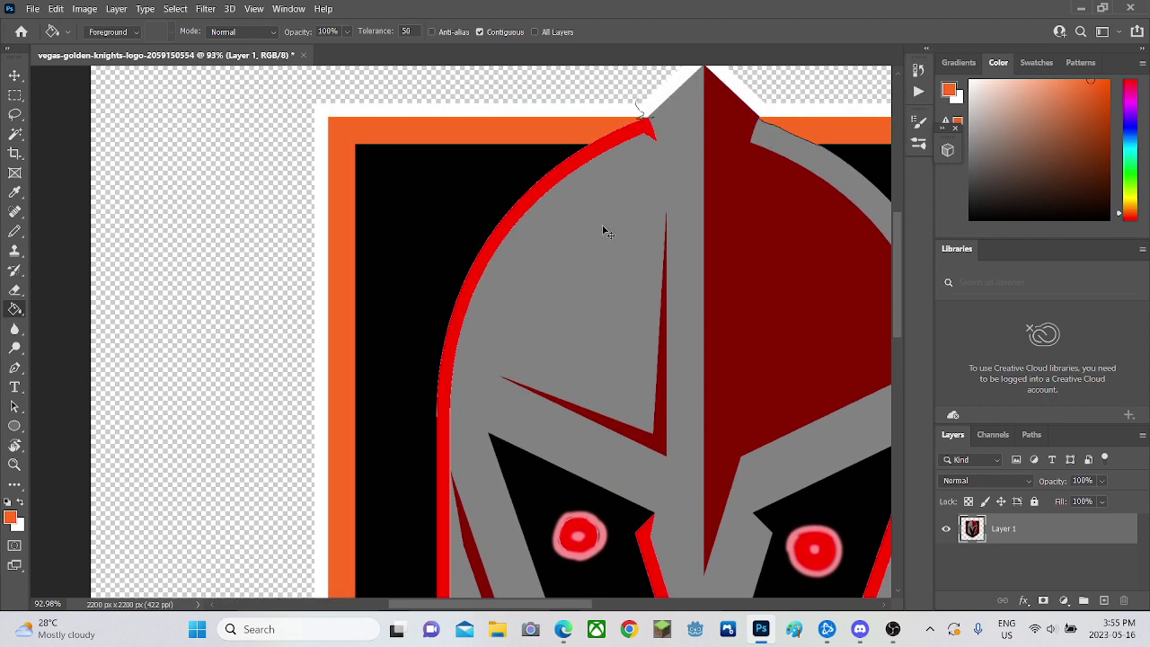
key("ctrl+z")
key("ctrl+z")
Step: Try a black fill on the gold shield border and undo it
key("d")
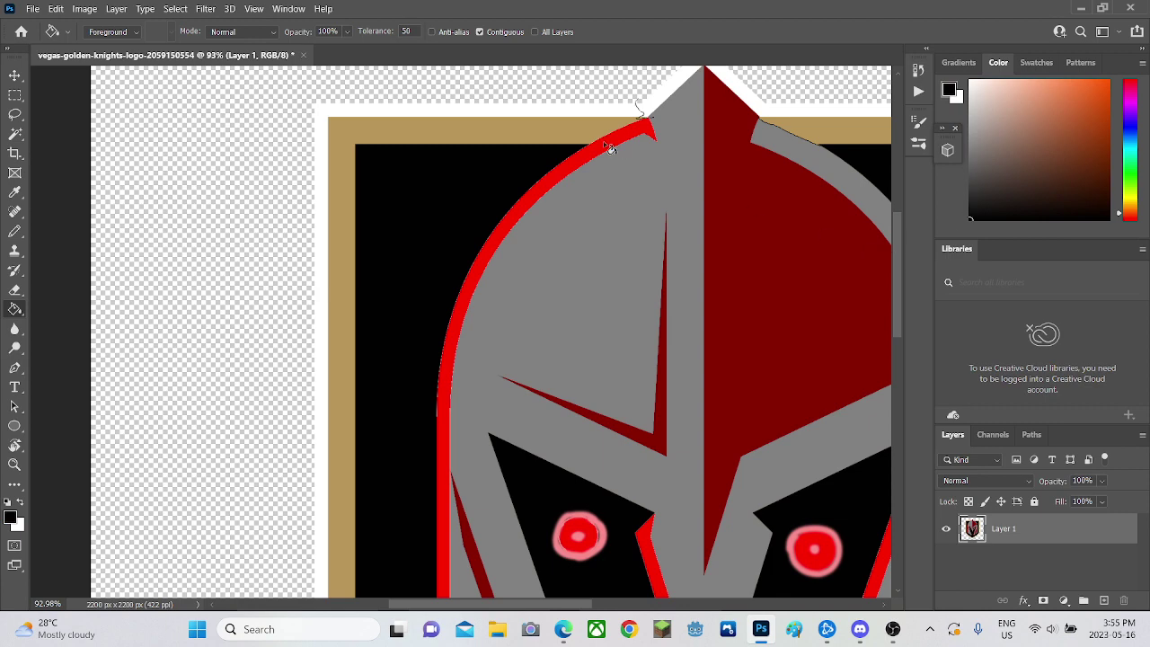
left_click(534, 134)
scroll(542, 233, "down", 2)
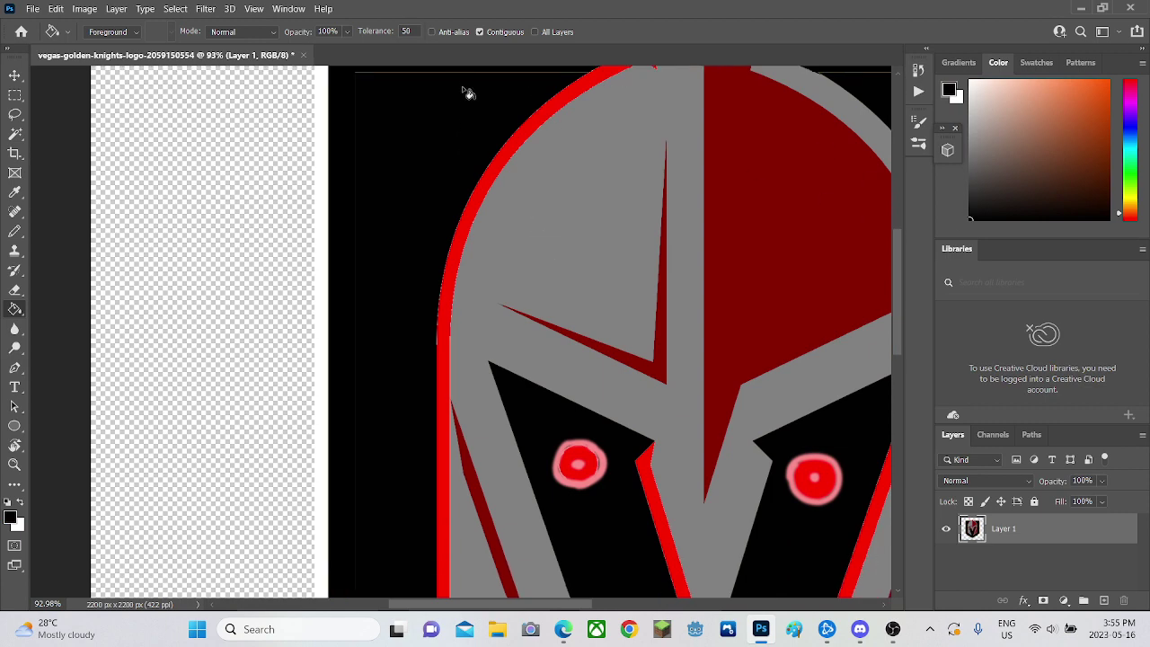
key("ctrl+z")
Step: Fill the gold shield border with dark crimson
scroll(586, 202, "up", 4)
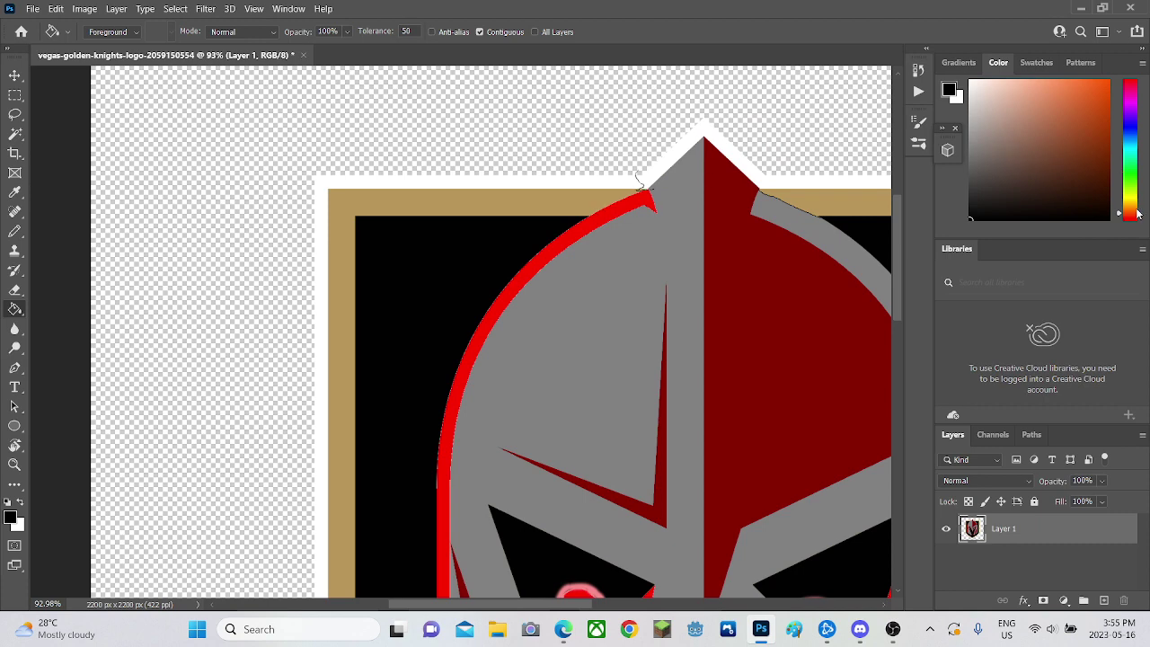
left_click_drag(1129, 103, 1129, 82)
left_click(1110, 87)
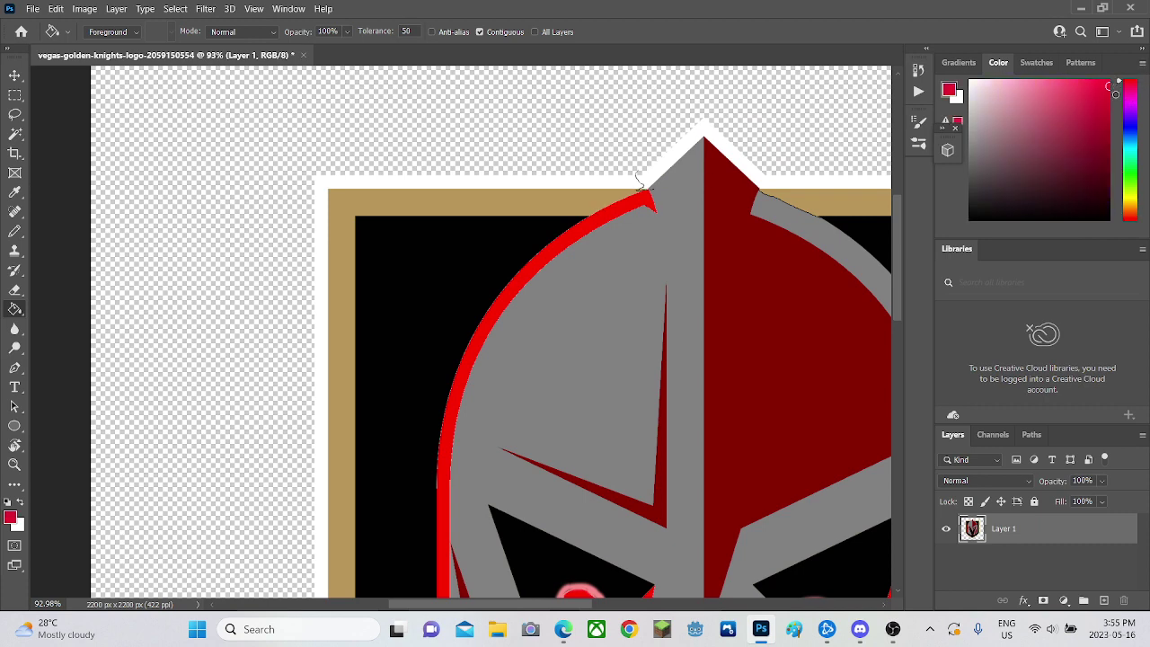
left_click(1104, 163)
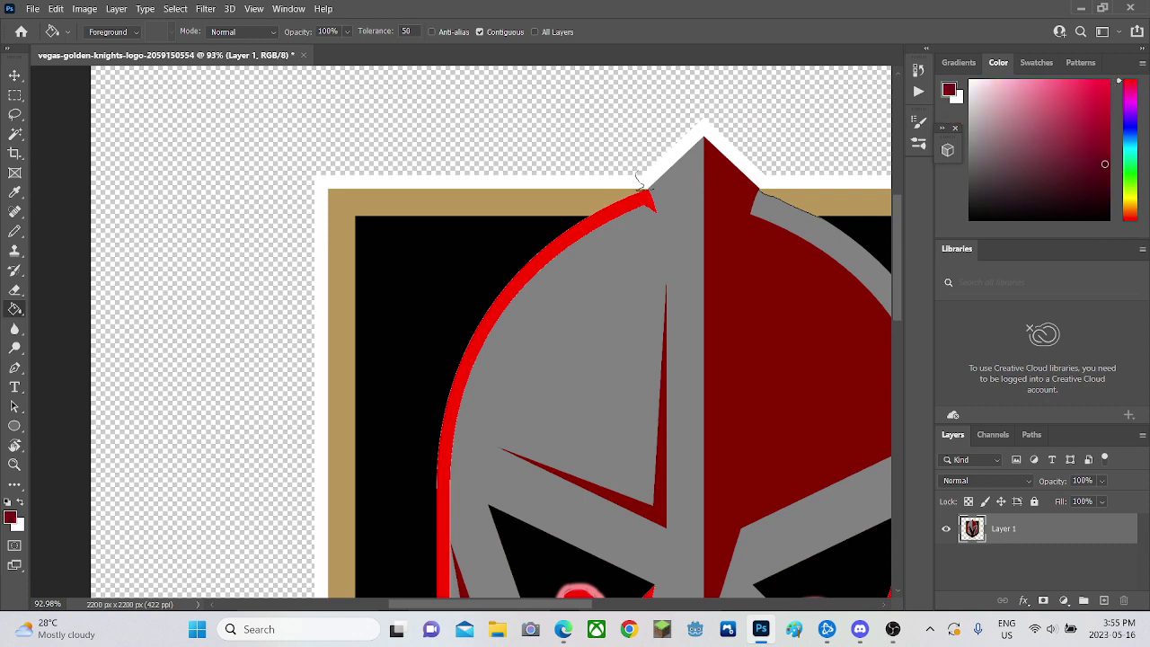
left_click(573, 203)
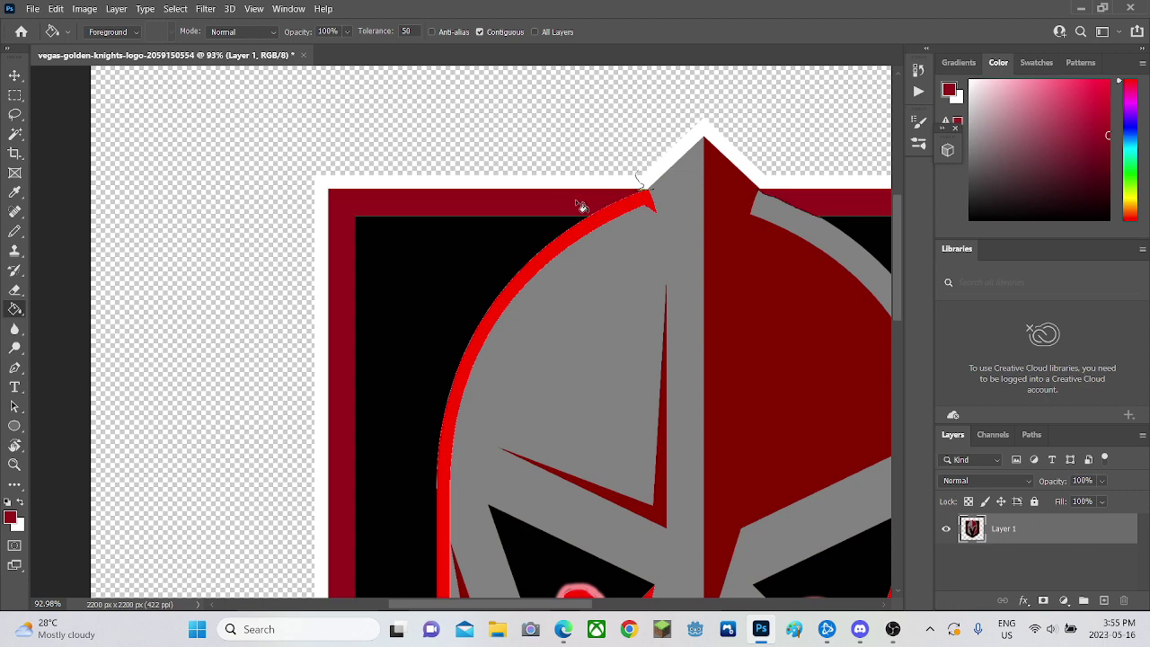
left_click(14, 445)
left_click(14, 464)
left_click_drag(553, 436, 475, 437)
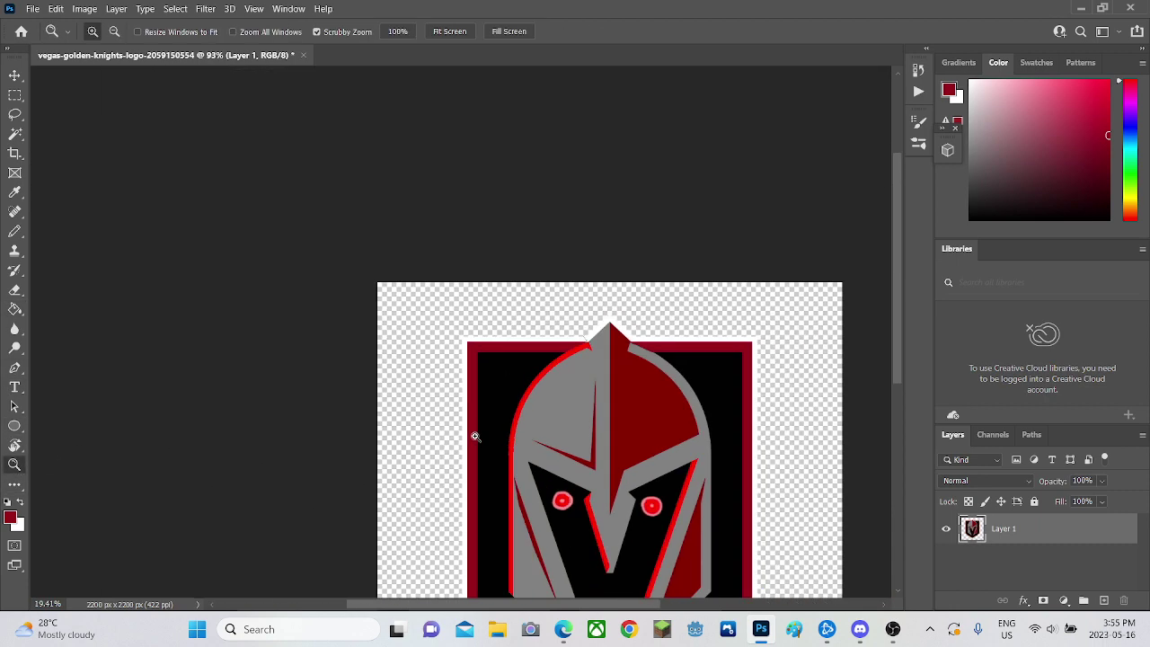
Step: Choose a medium pink foreground color and switch from the Pencil to the Brush tool for painting on the helmet
scroll(593, 419, "down", 3)
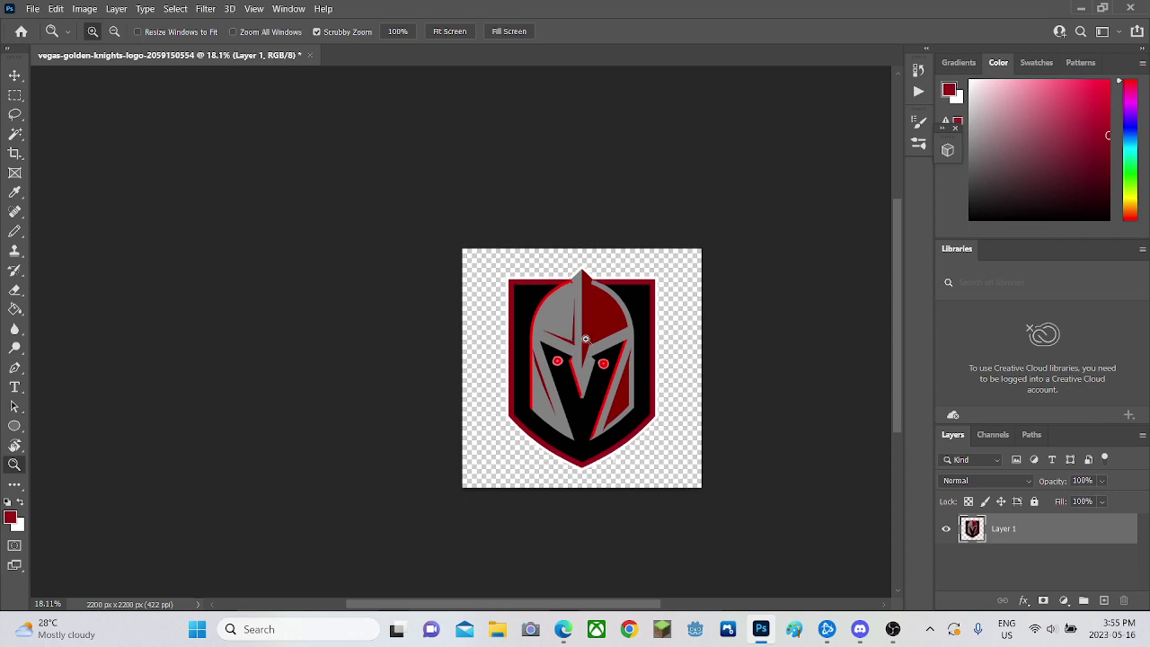
left_click_drag(585, 339, 601, 260)
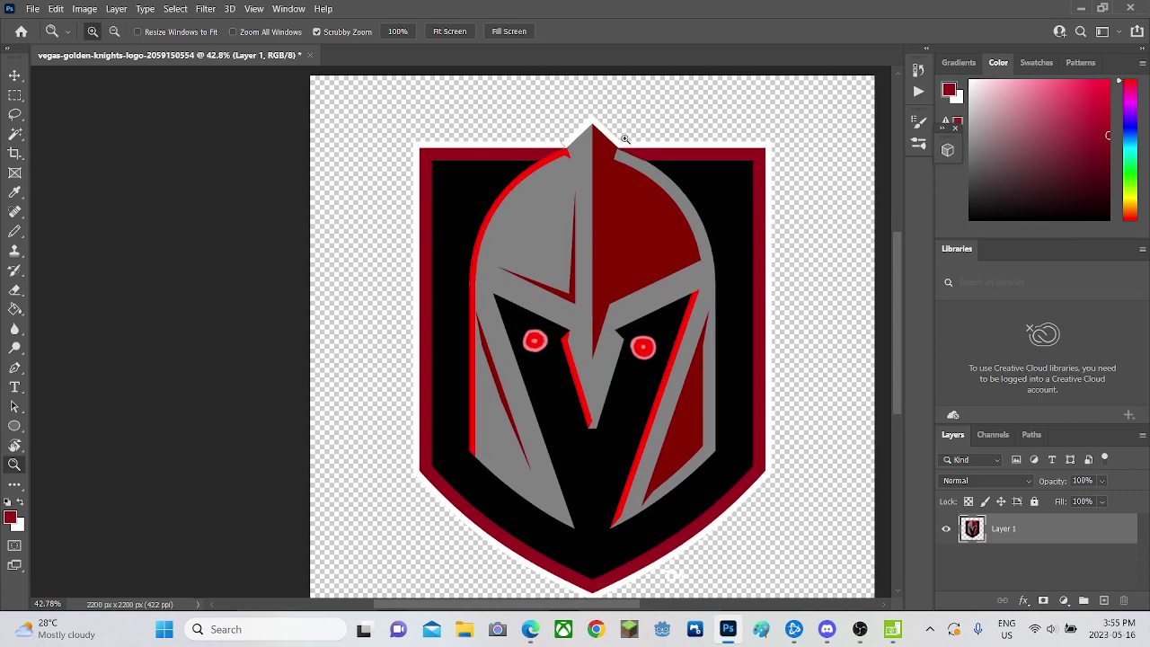
left_click_drag(624, 140, 616, 289)
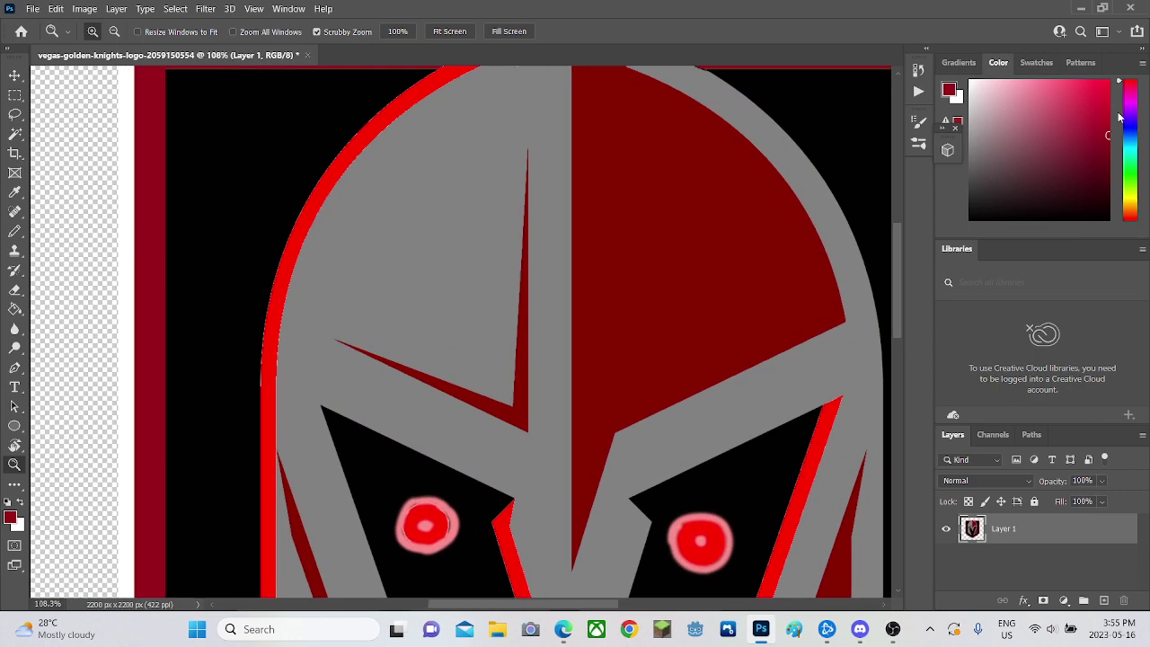
left_click_drag(1032, 91, 1043, 80)
right_click(32, 232)
left_click(14, 231)
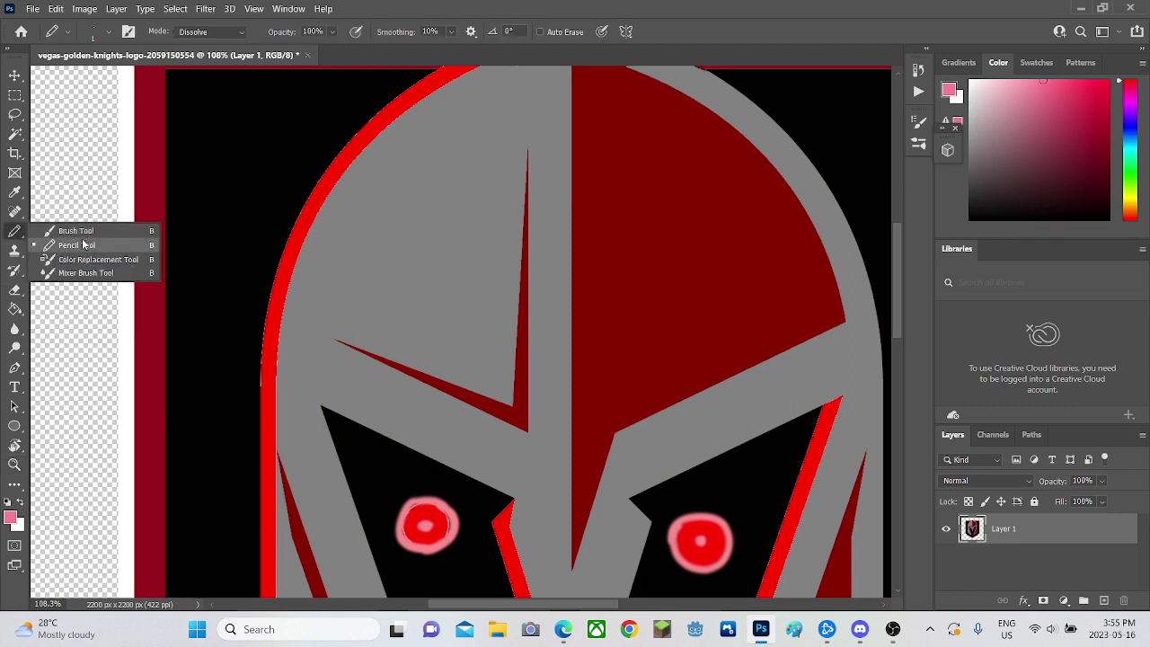
left_click(75, 231)
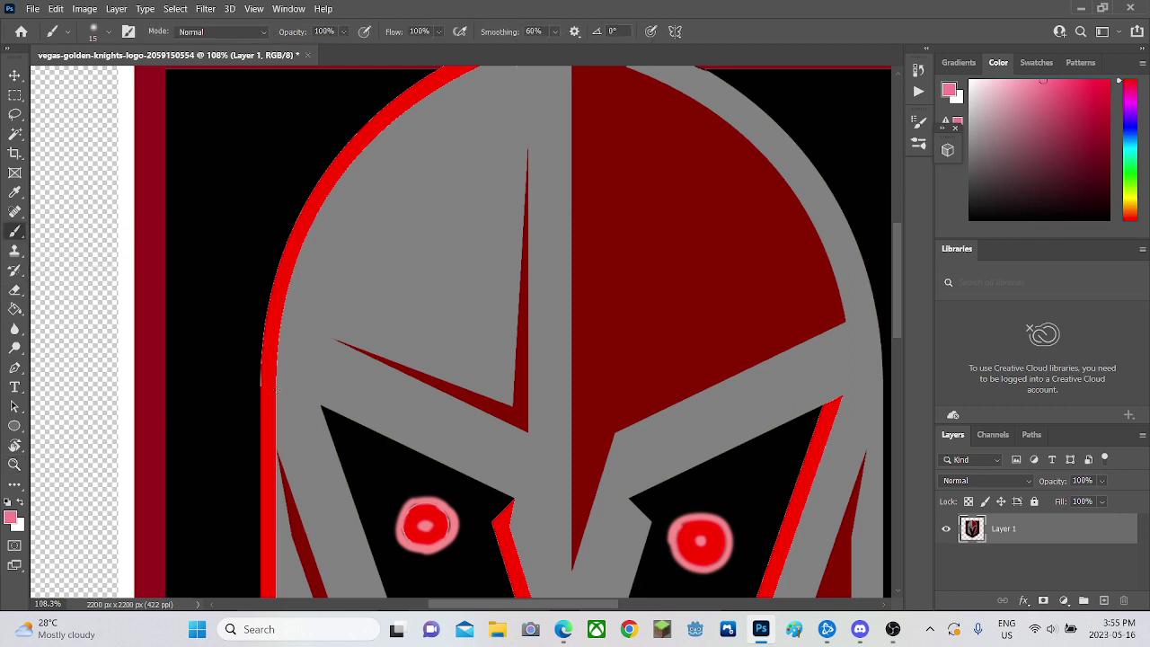
Step: Try a 15 px pink brush stroke along the helmet's left edge and undo it
left_click_drag(278, 360, 295, 298)
key("ctrl+z")
Step: Enlarge the soft brush to 47 px and dab spaced pink dots down the helmet's left edge beside the bright red strip
right_click(364, 189)
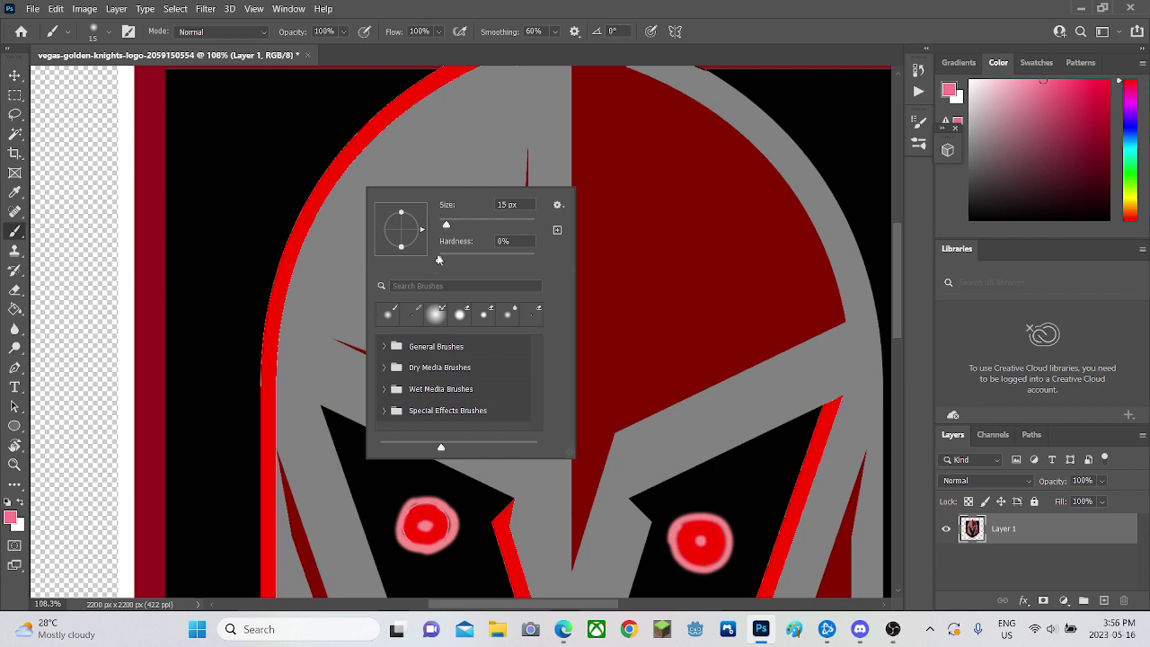
left_click_drag(447, 228, 465, 227)
left_click(318, 249)
left_click(303, 292)
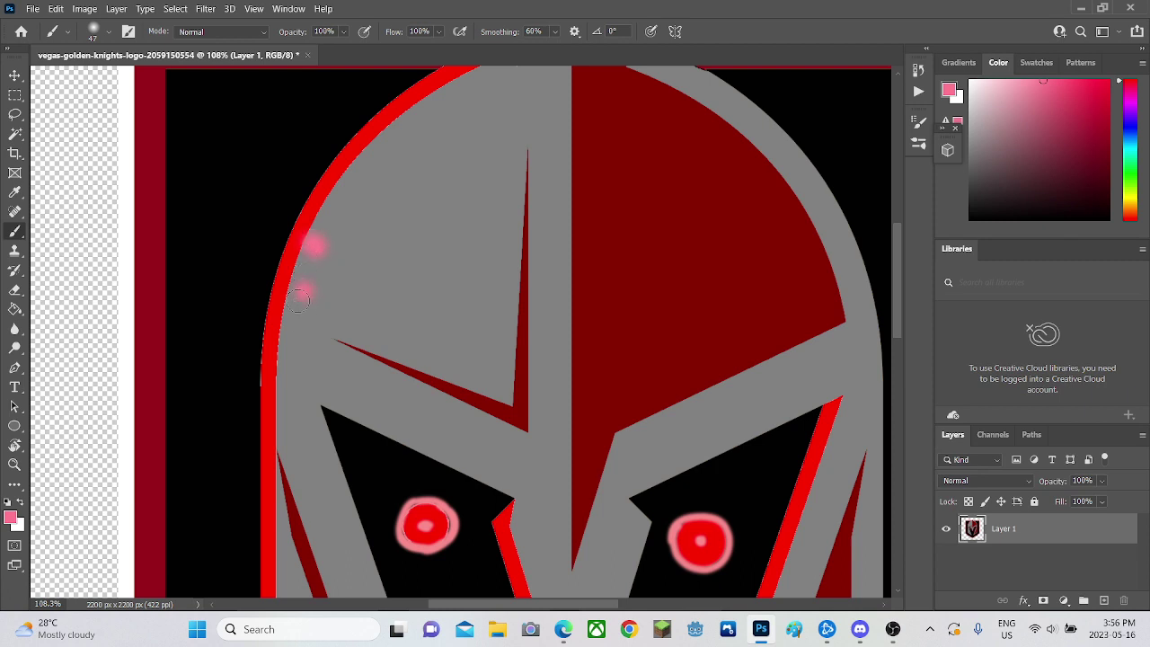
left_click(294, 327)
left_click(290, 371)
left_click(283, 428)
left_click(286, 469)
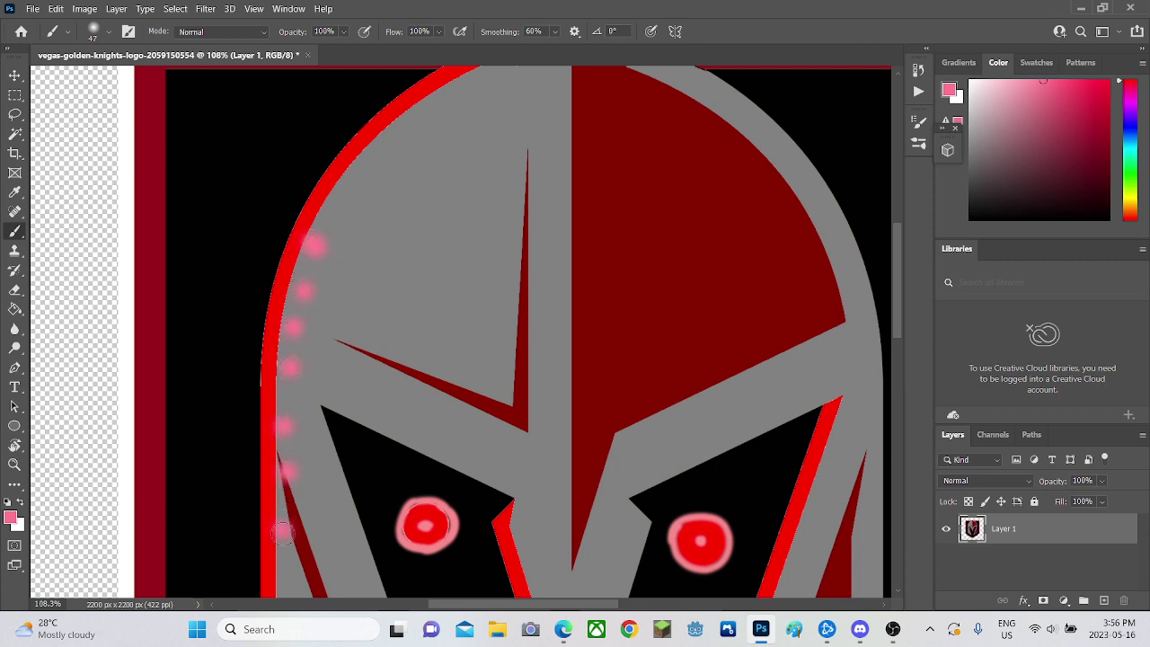
left_click(283, 576)
scroll(285, 557, "down", 3)
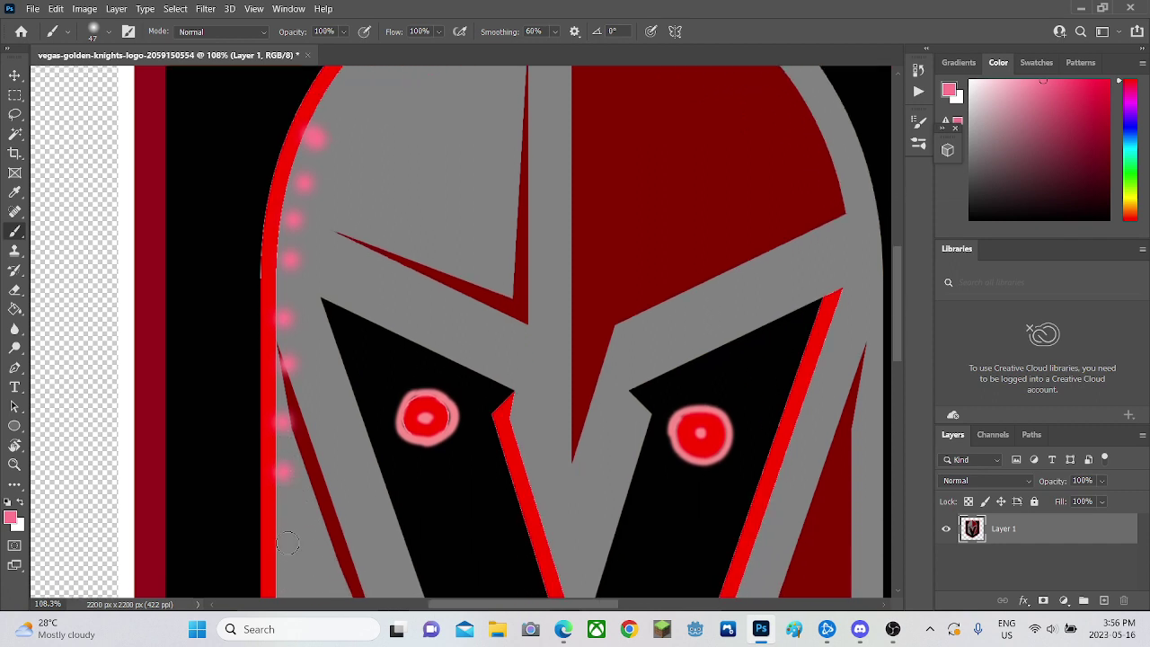
left_click(284, 514)
left_click(283, 579)
scroll(286, 557, "down", 3)
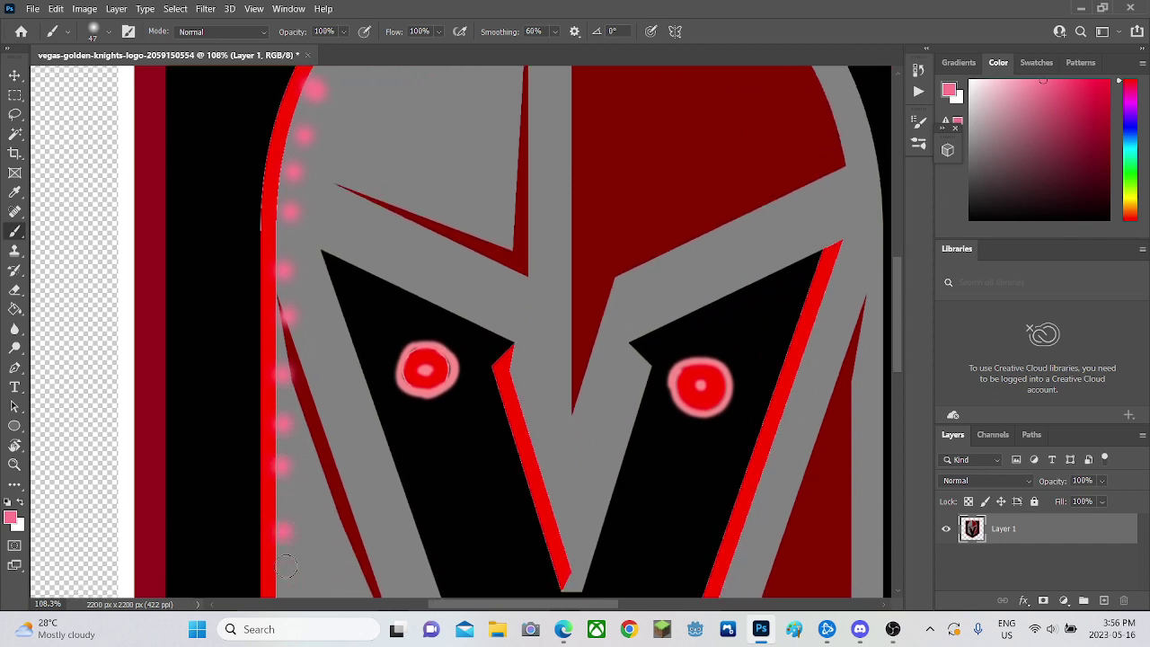
left_click(285, 518)
left_click(287, 581)
scroll(292, 570, "down", 3)
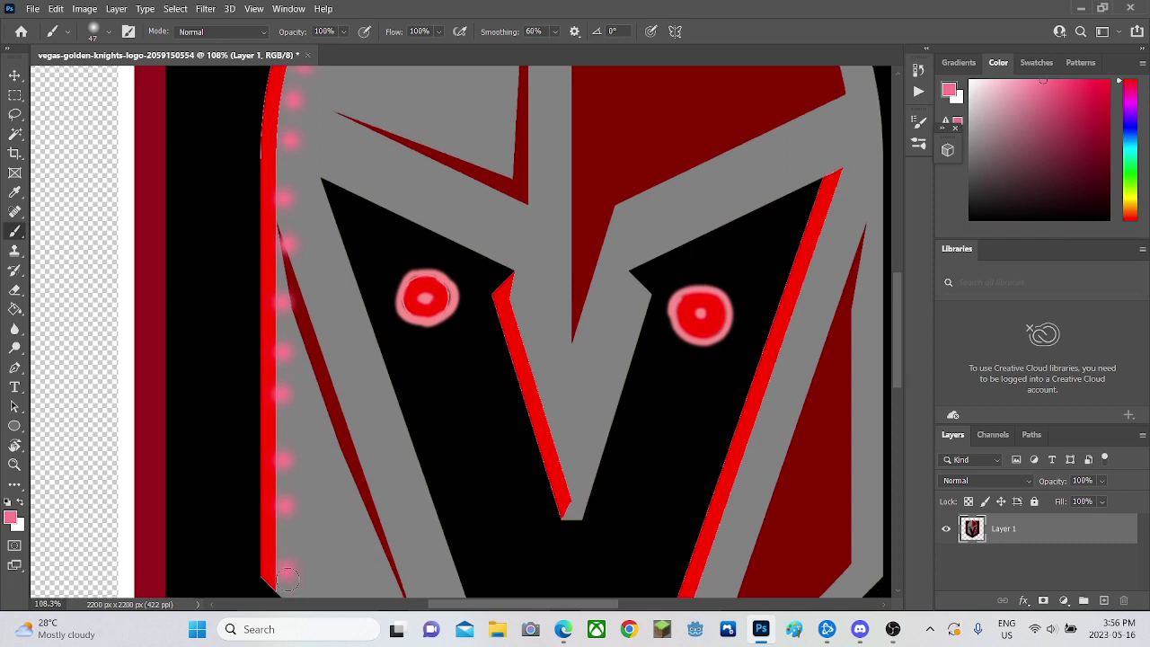
Step: Continue the pink dots along the curved bottom edge of the left cheek guard
left_click(310, 530)
left_click(357, 569)
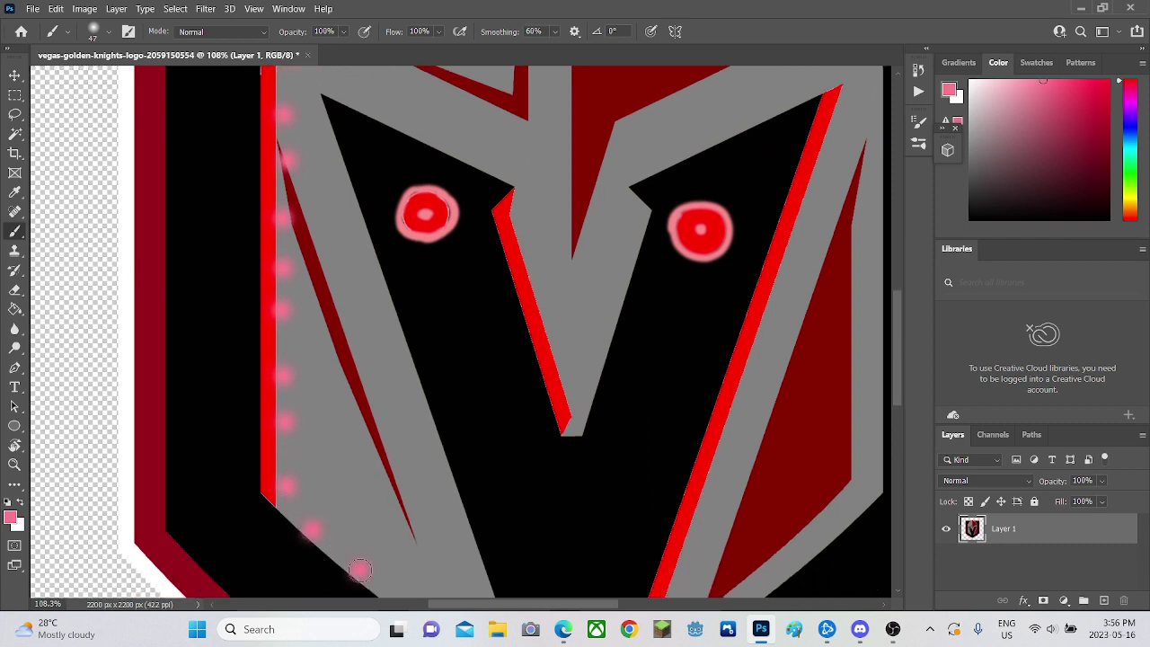
scroll(359, 567, "down", 3)
left_click(402, 520)
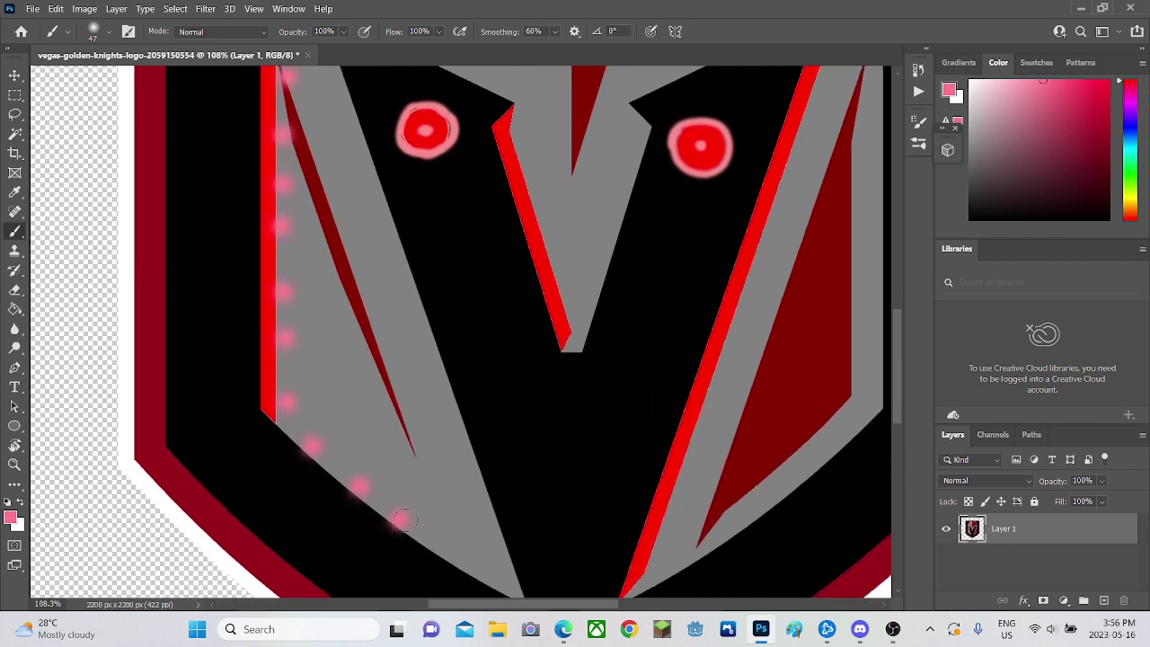
left_click(467, 560)
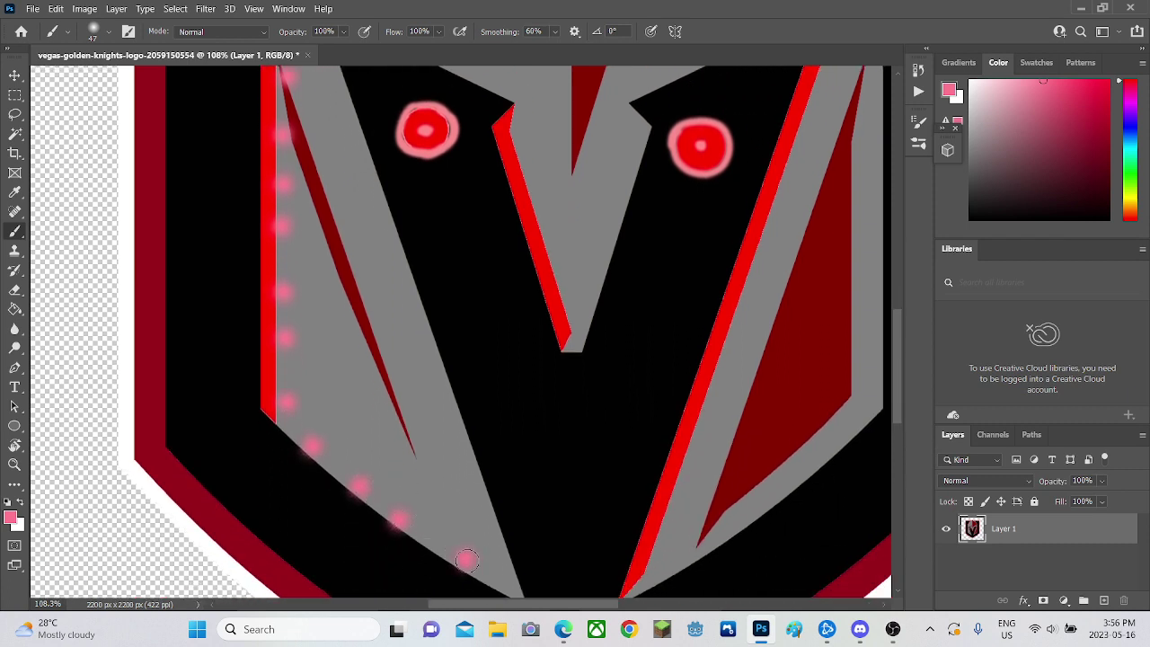
Step: Dab pink dots up the inner edge of the left cheek guard to the outer corner of the left eye opening
left_click(477, 495)
left_click(443, 398)
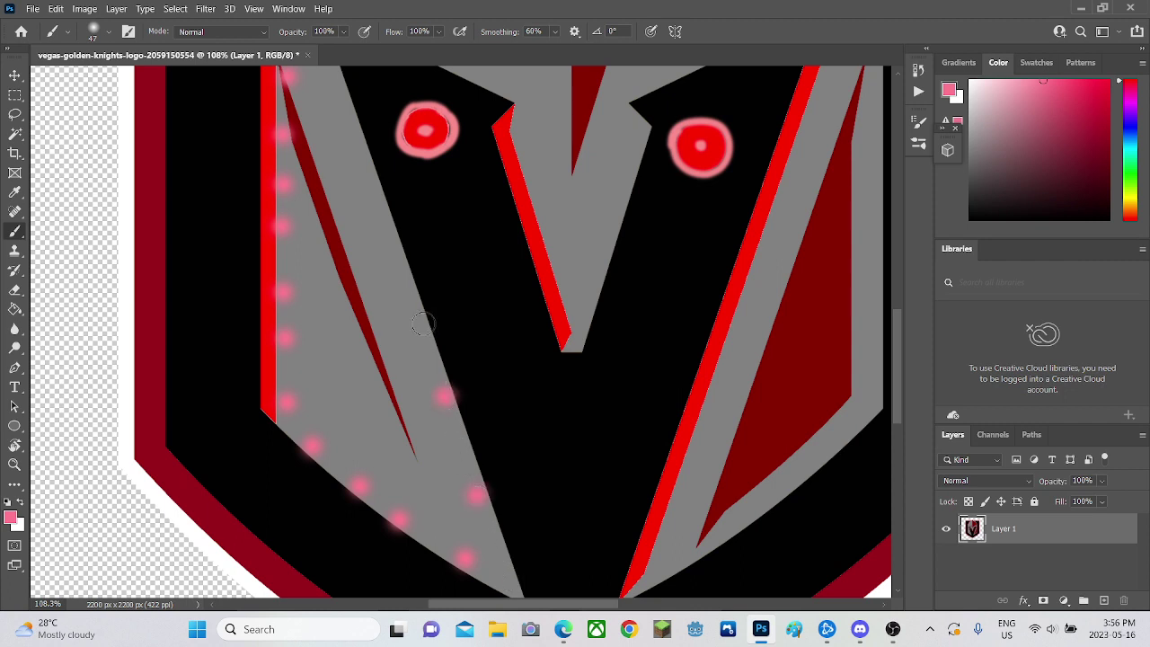
scroll(402, 310, "up", 3)
left_click(397, 310)
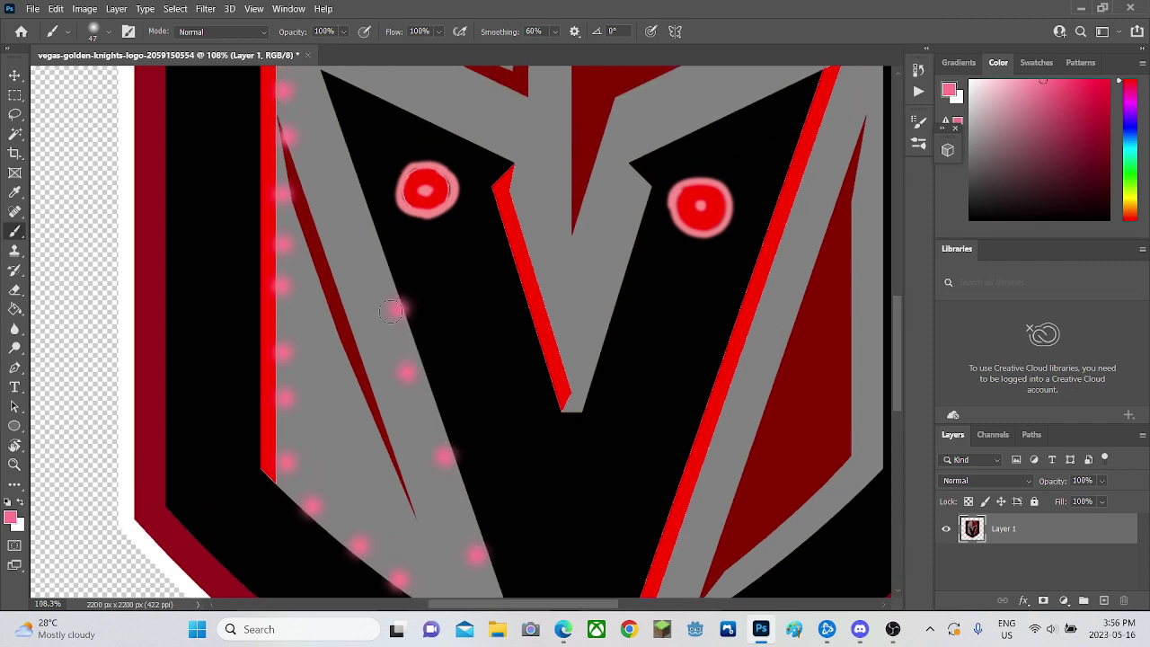
scroll(391, 310, "up", 3)
left_click(375, 314)
scroll(372, 305, "up", 2)
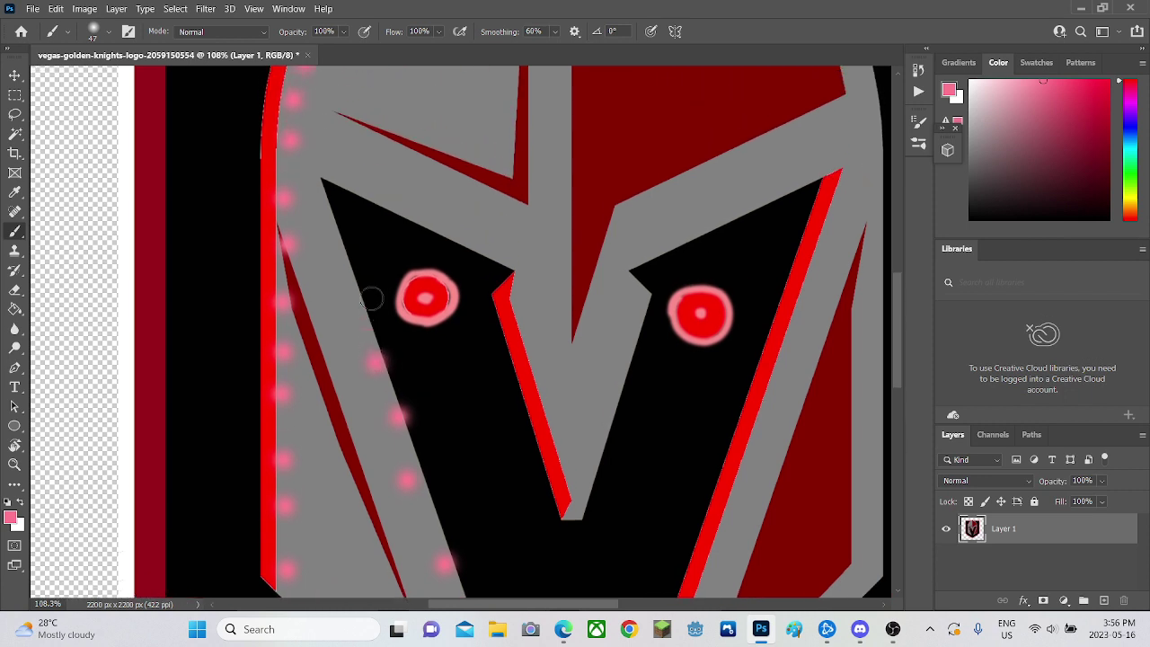
scroll(371, 298, "up", 1)
left_click(360, 344)
scroll(327, 271, "up", 1)
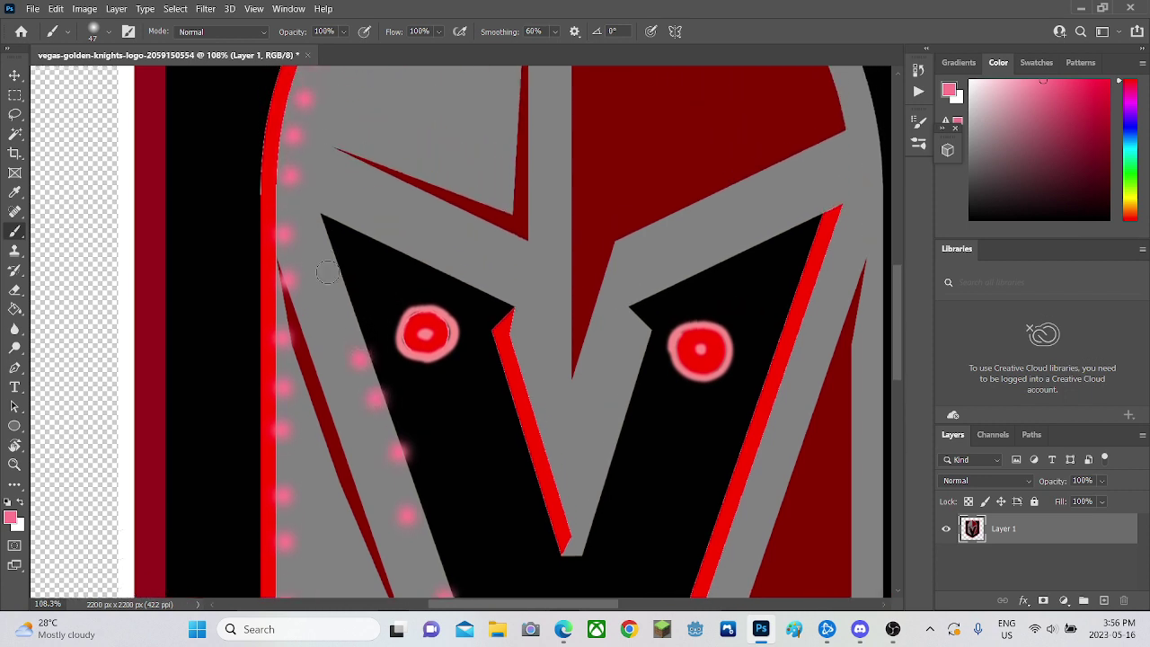
left_click(346, 310)
scroll(337, 306, "up", 2)
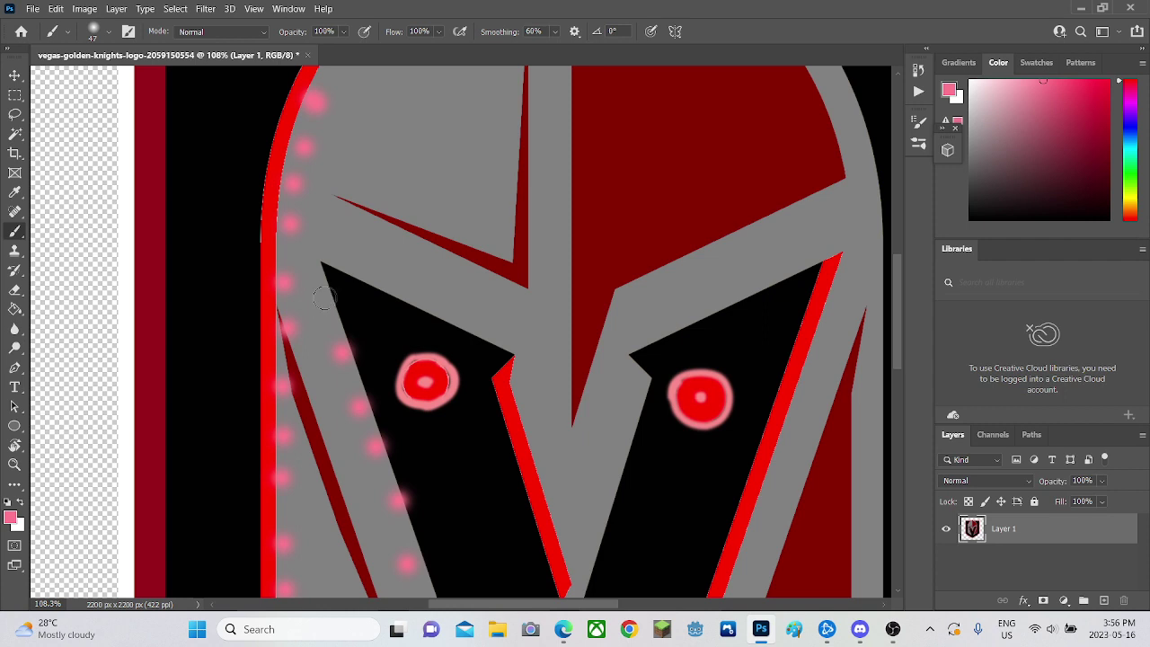
scroll(316, 302, "up", 1)
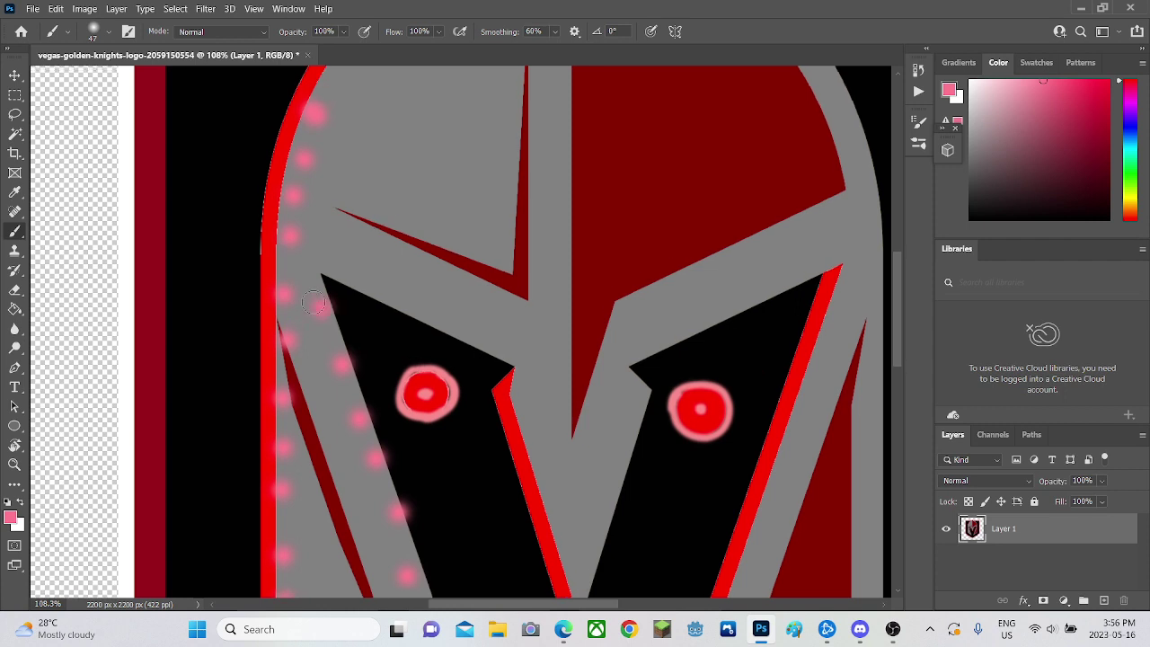
Step: Dab pink dots along the brow edge above the left eye opening, from its outer corner to the nose guard
left_click(347, 272)
left_click(409, 304)
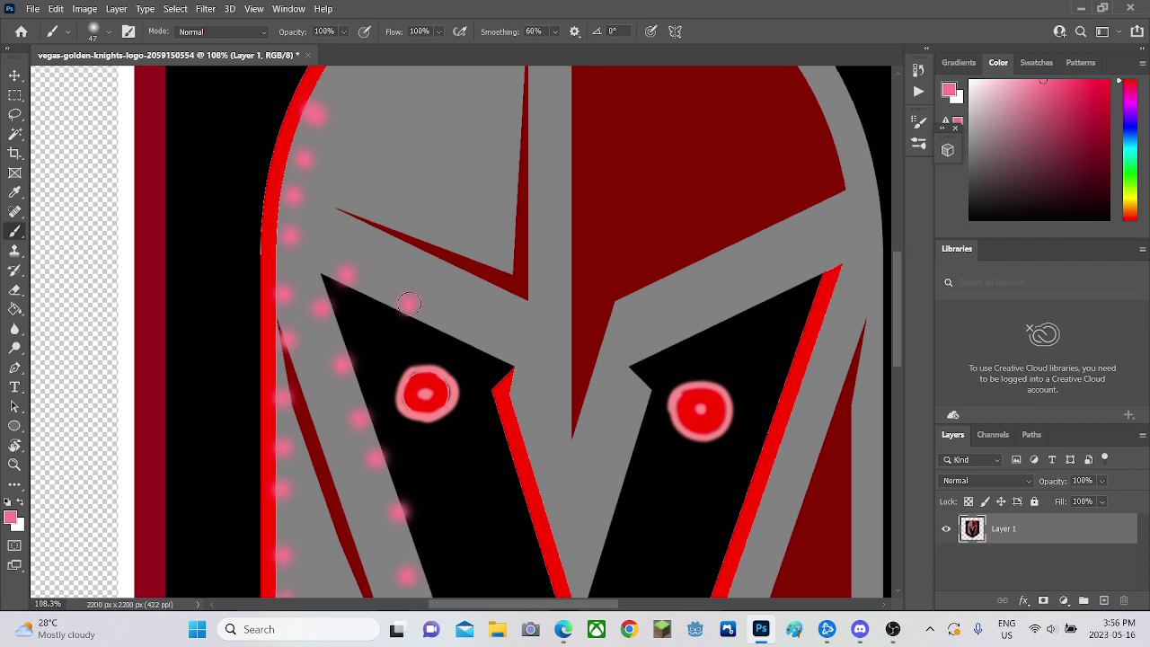
left_click(467, 333)
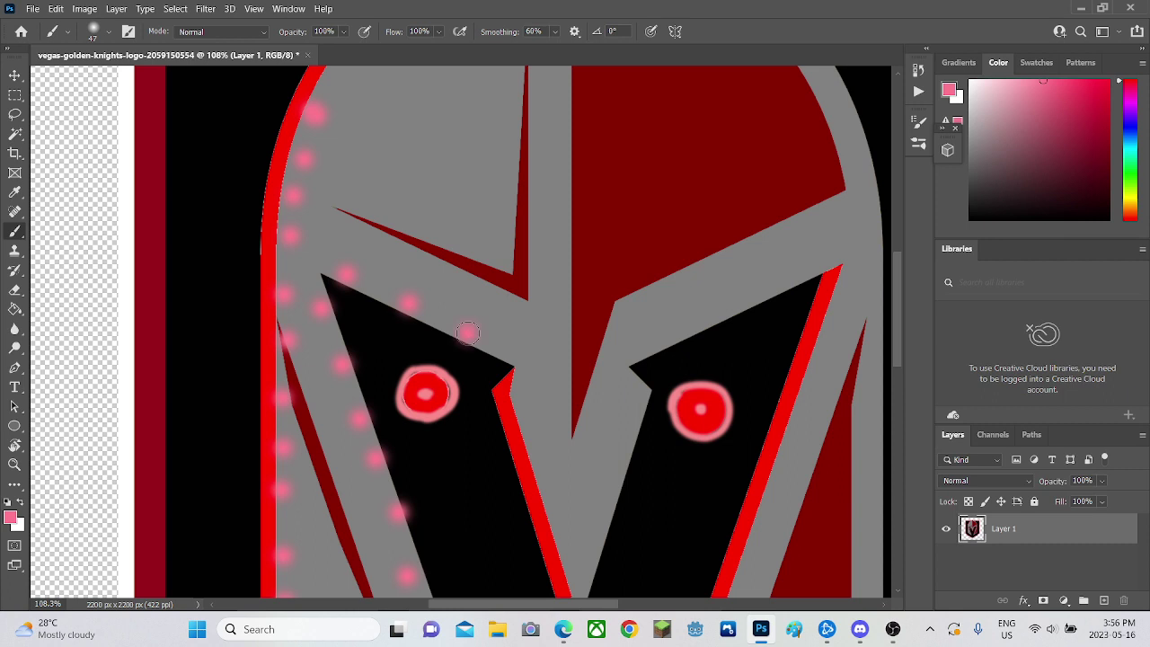
left_click(516, 356)
Step: Dab pink dots down the left edge of the nose guard to its tip and back up its right edge
left_click(520, 406)
scroll(521, 413, "down", 1)
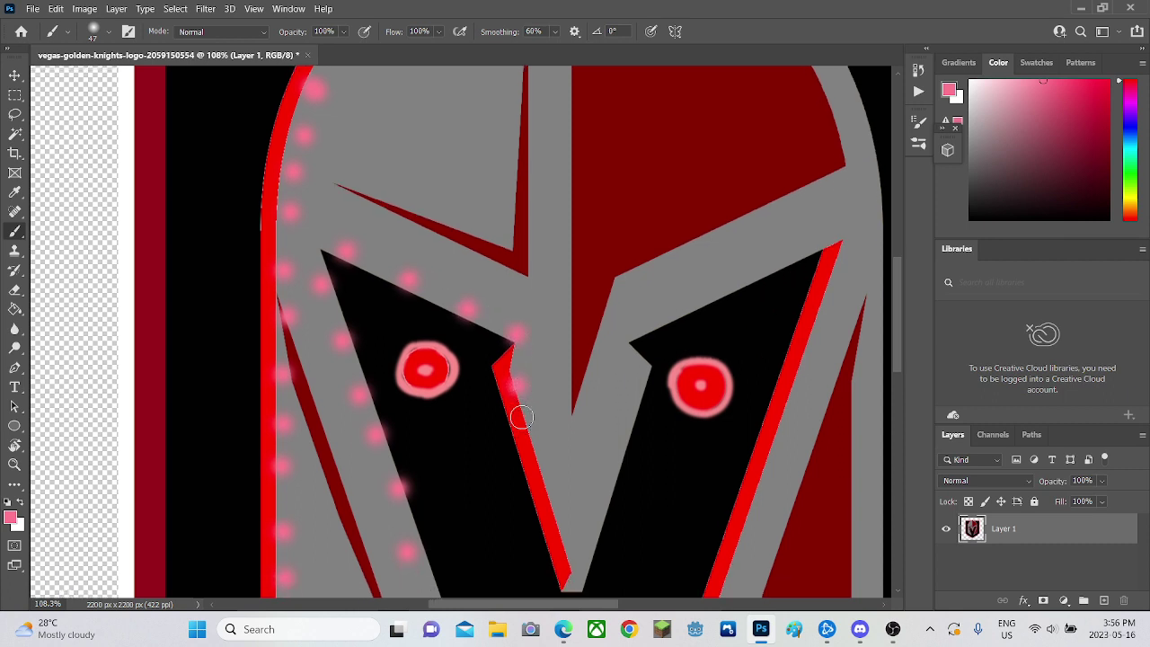
left_click(535, 431)
scroll(539, 441, "down", 1)
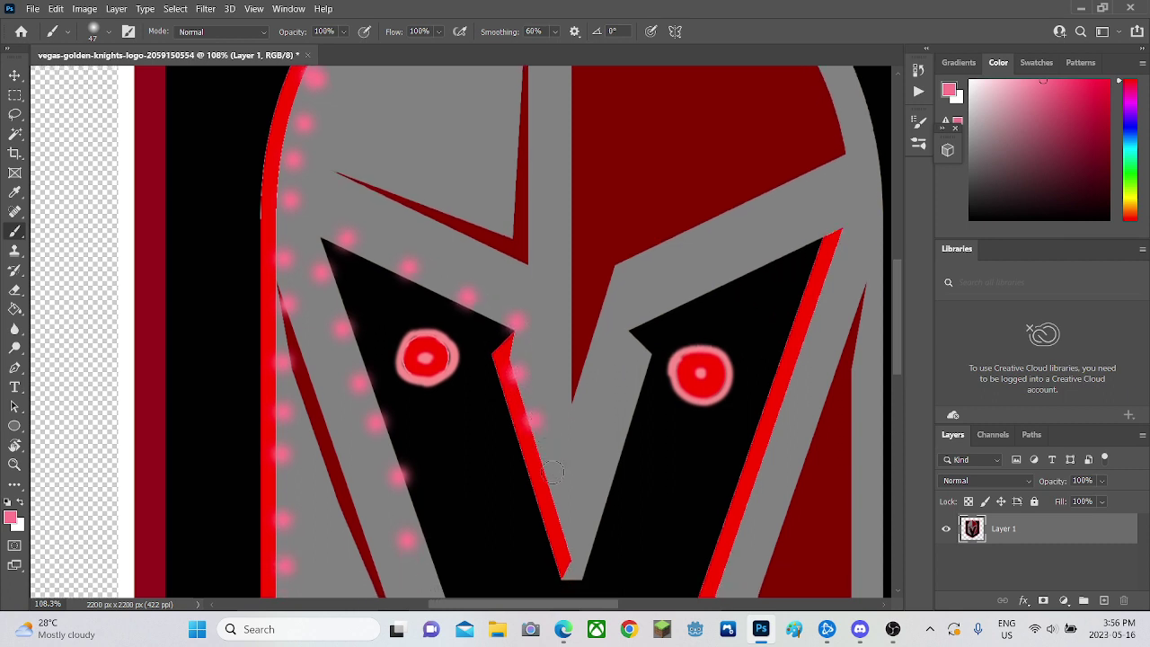
left_click(552, 471)
scroll(552, 469, "down", 1)
left_click(564, 487)
scroll(566, 489, "down", 1)
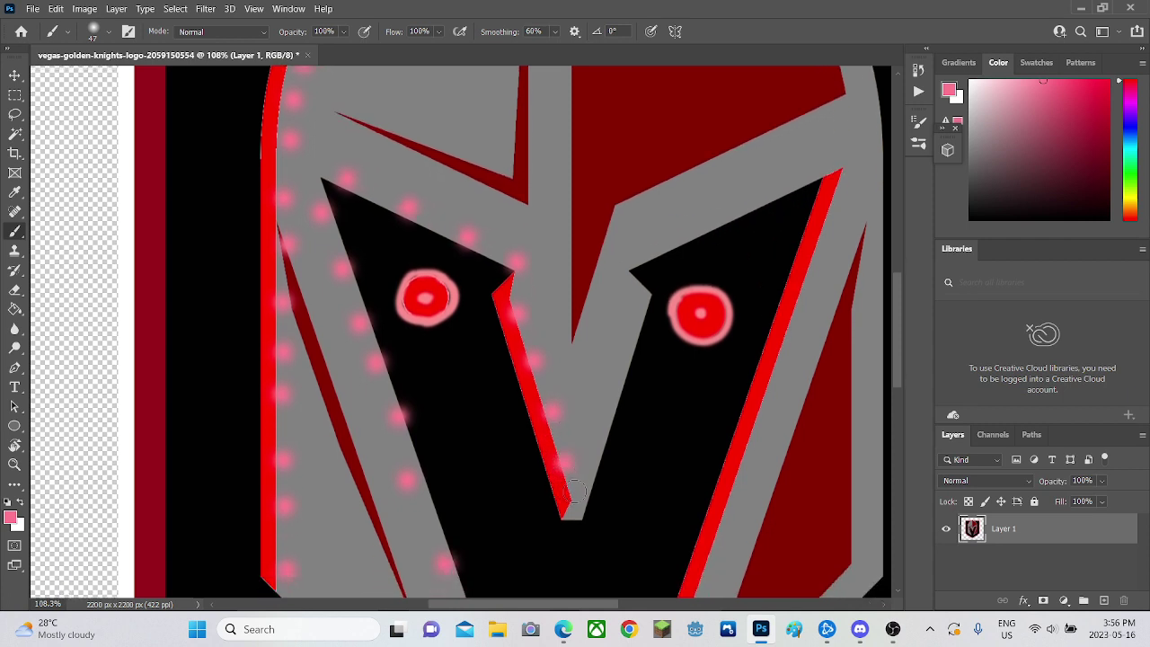
left_click(573, 494)
left_click(596, 442)
left_click(610, 387)
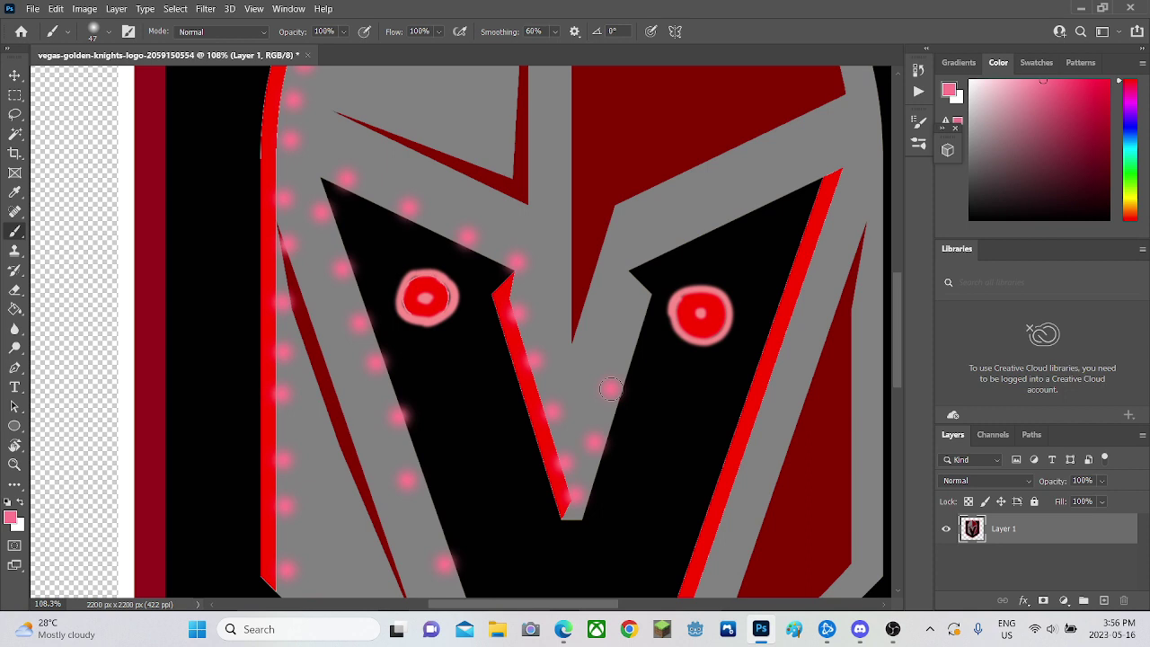
left_click(630, 336)
left_click(634, 287)
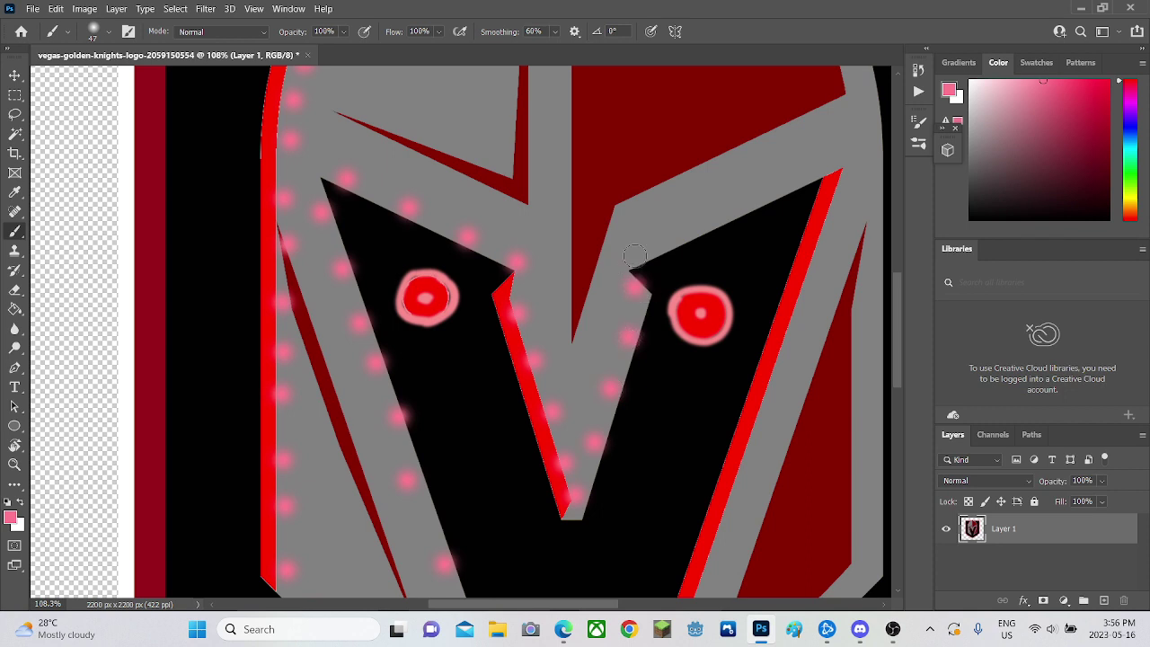
Step: Dab pink dots along the brow edge above the right eye opening out to its outer corner
left_click(662, 244)
left_click(711, 222)
left_click(756, 198)
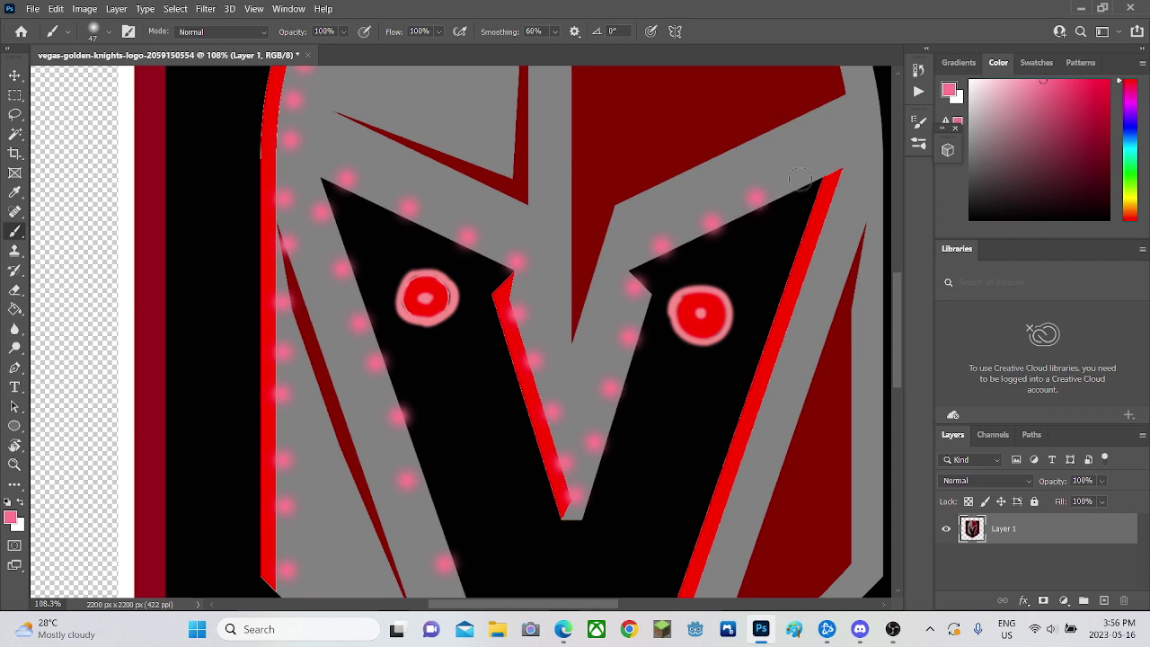
left_click(807, 179)
left_click(845, 161)
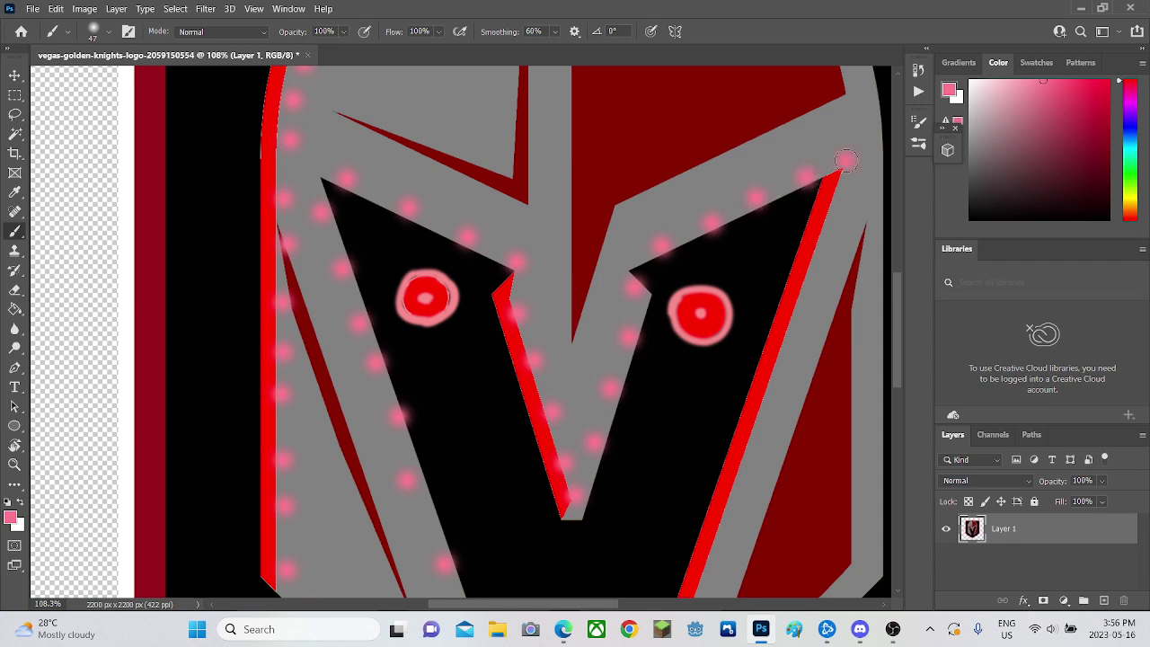
Step: Dab pink dots down the inner edge of the right cheek guard, from the eye opening's outer corner to the guard's lower tip
left_click(837, 196)
left_click(825, 251)
left_click(803, 299)
left_click(790, 340)
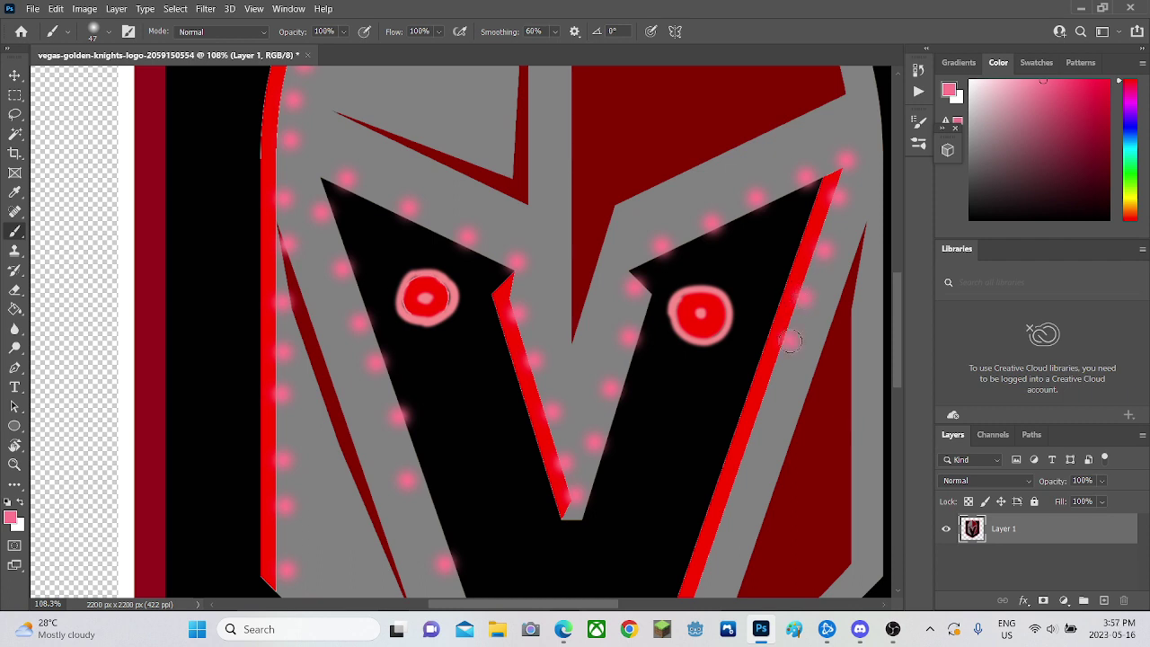
left_click(771, 403)
left_click(743, 464)
left_click(718, 538)
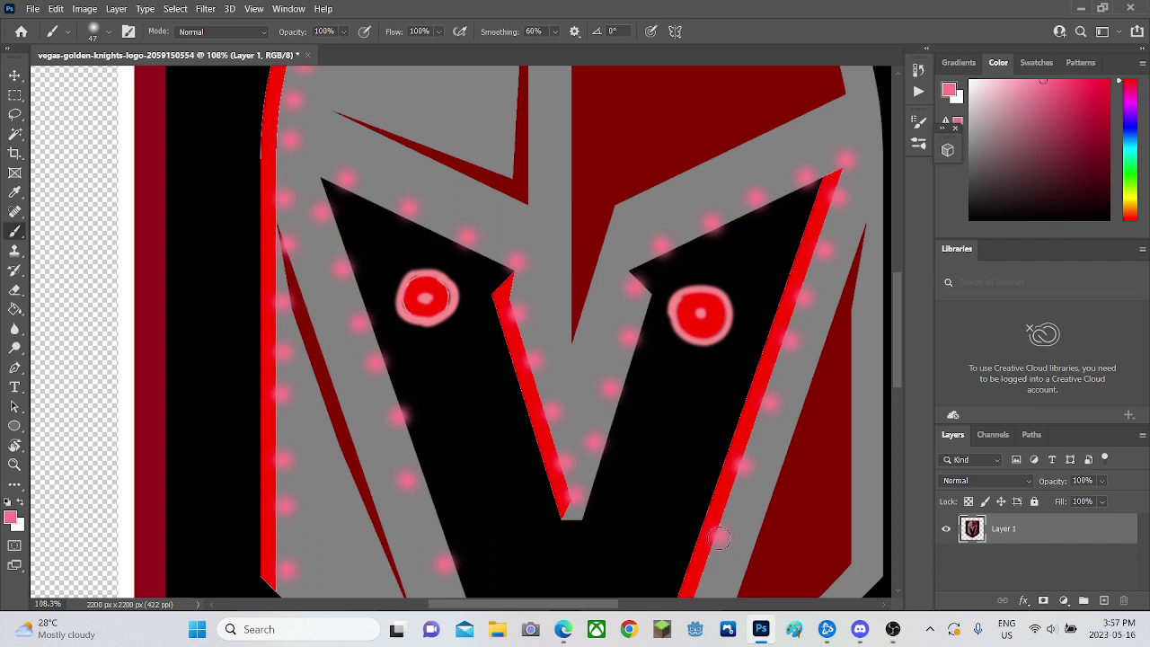
left_click(697, 584)
scroll(694, 499, "down", 5)
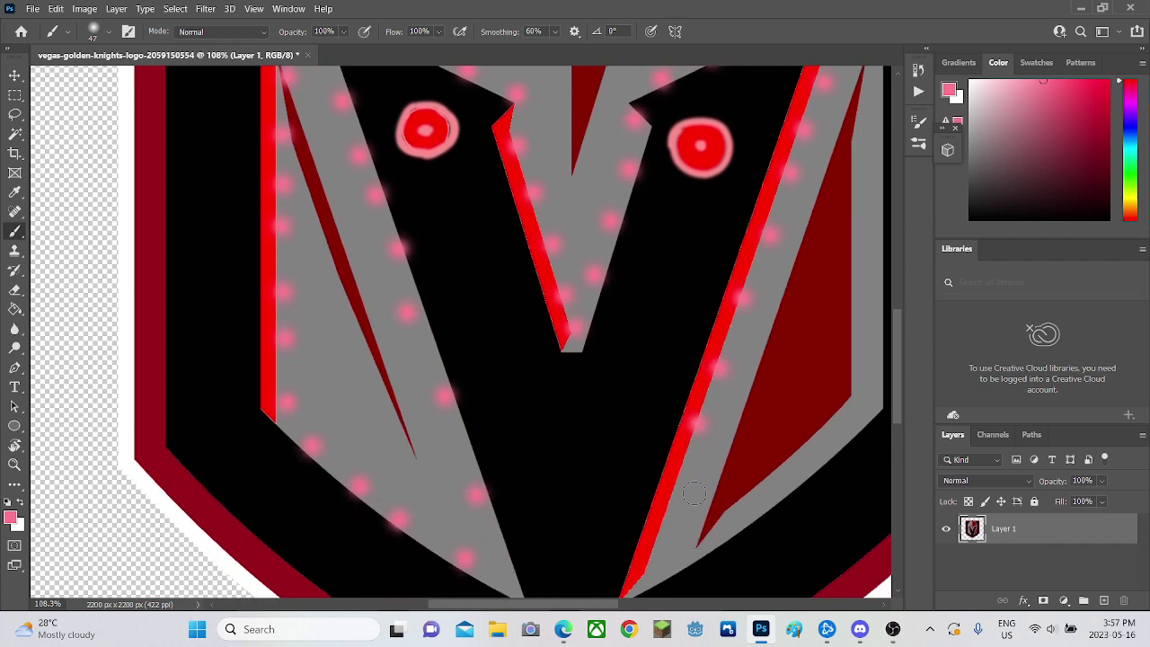
left_click(684, 458)
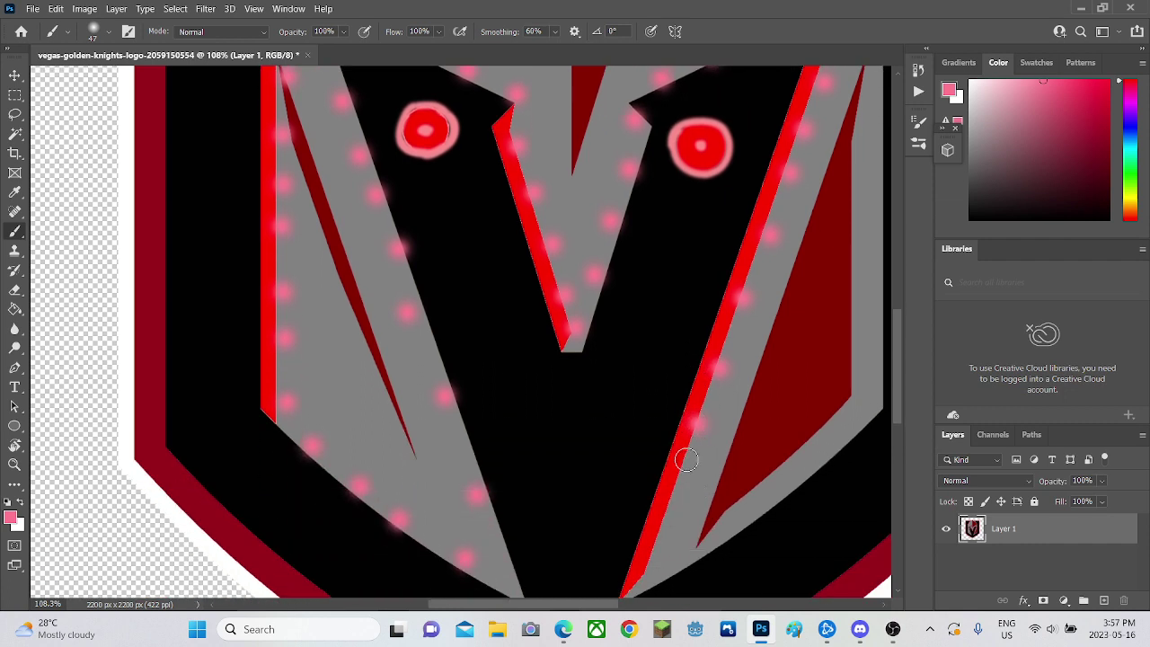
left_click(665, 506)
left_click(653, 553)
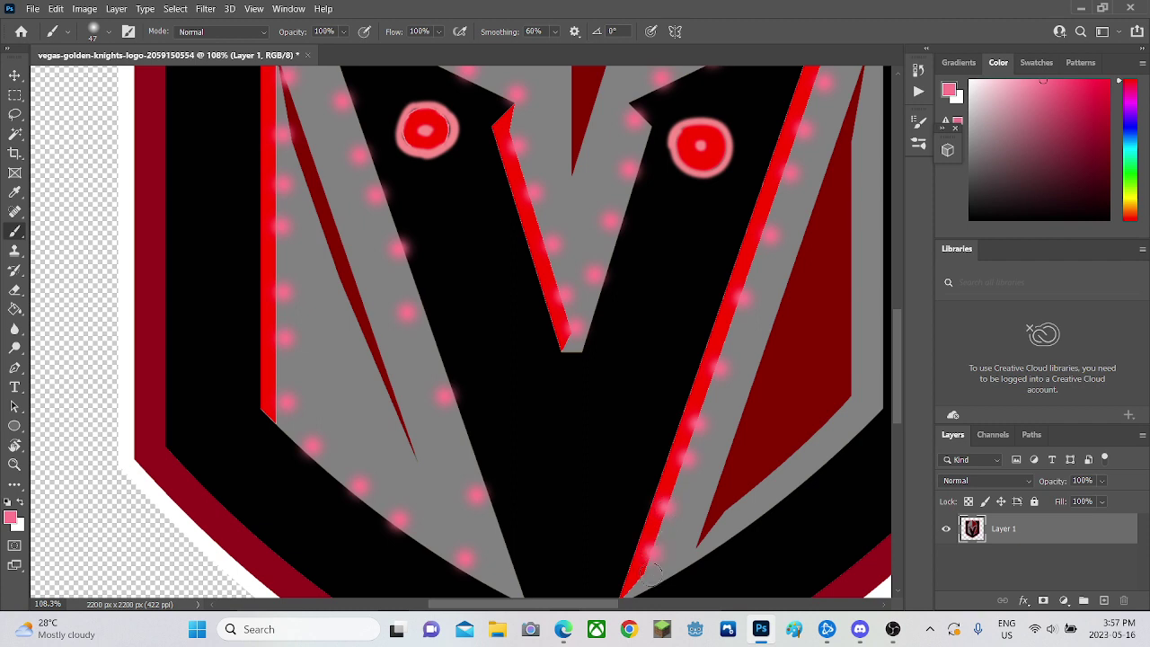
left_click(631, 588)
Step: Dab pink dots along the curved lower edge of the right cheek guard, from its tip out to the side corner
left_click(690, 559)
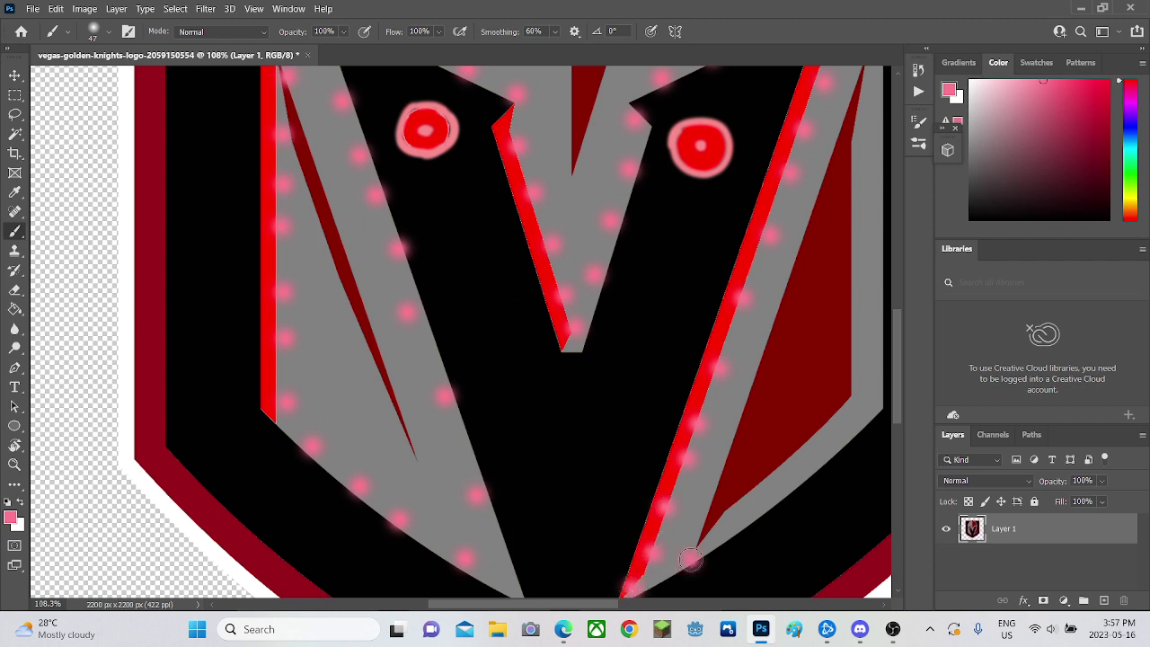
left_click(745, 518)
left_click(799, 473)
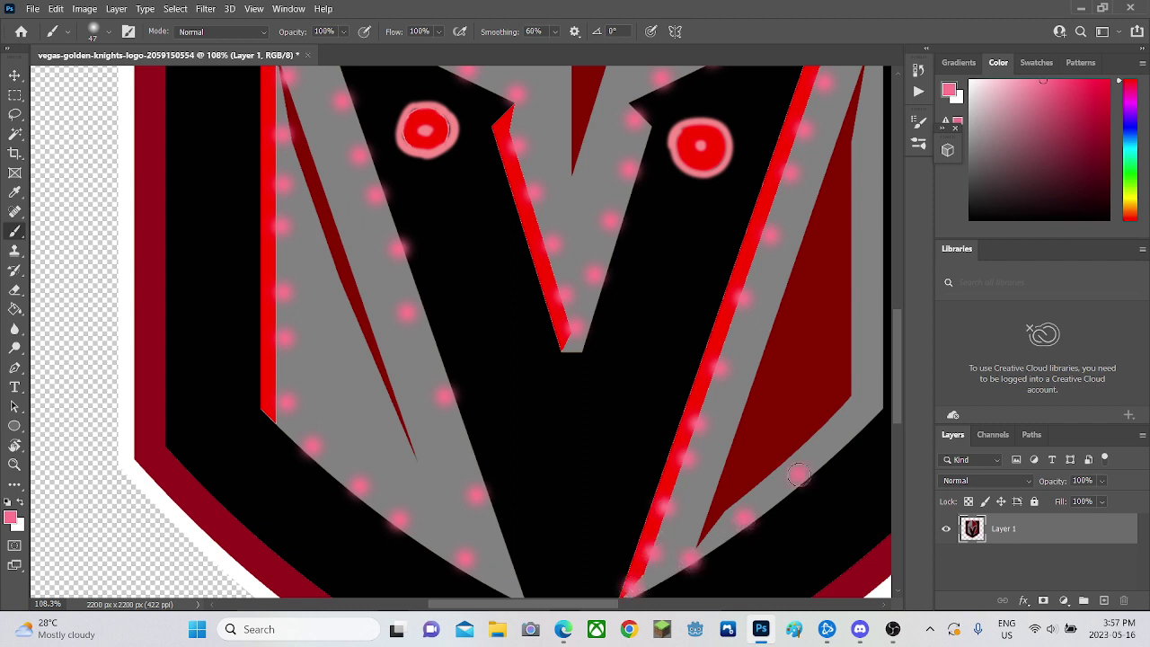
left_click(842, 434)
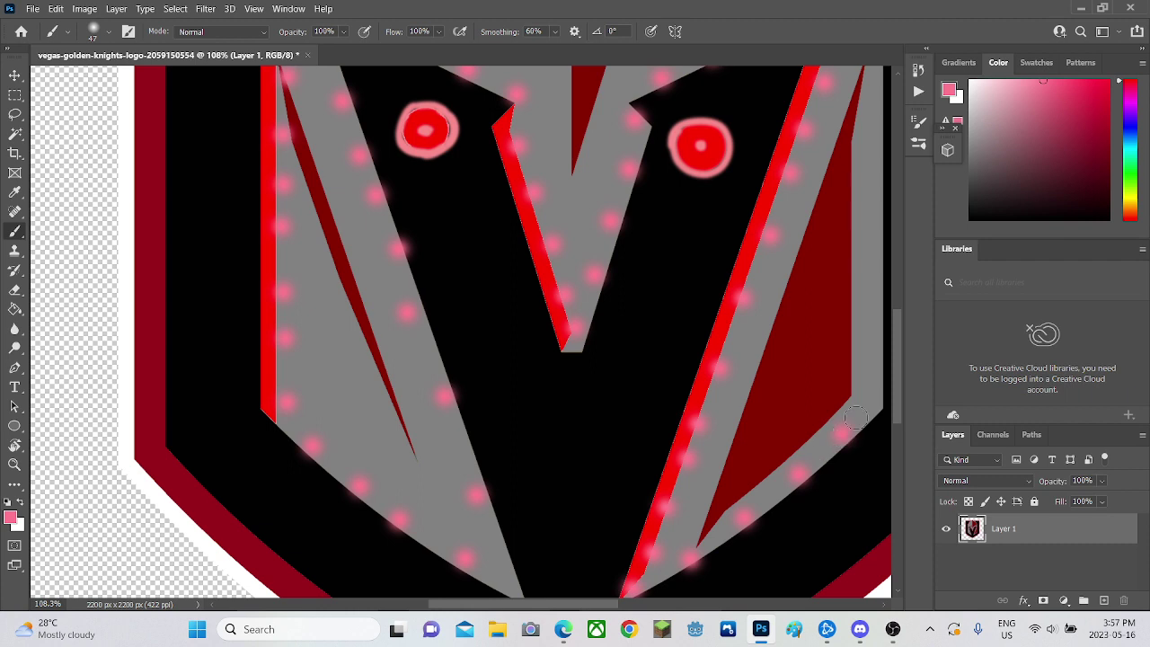
Step: Dab pink dots up the straight outer edge of the helmet's right side to the start of the dome
left_click(876, 366)
left_click(877, 294)
scroll(877, 292, "up", 1)
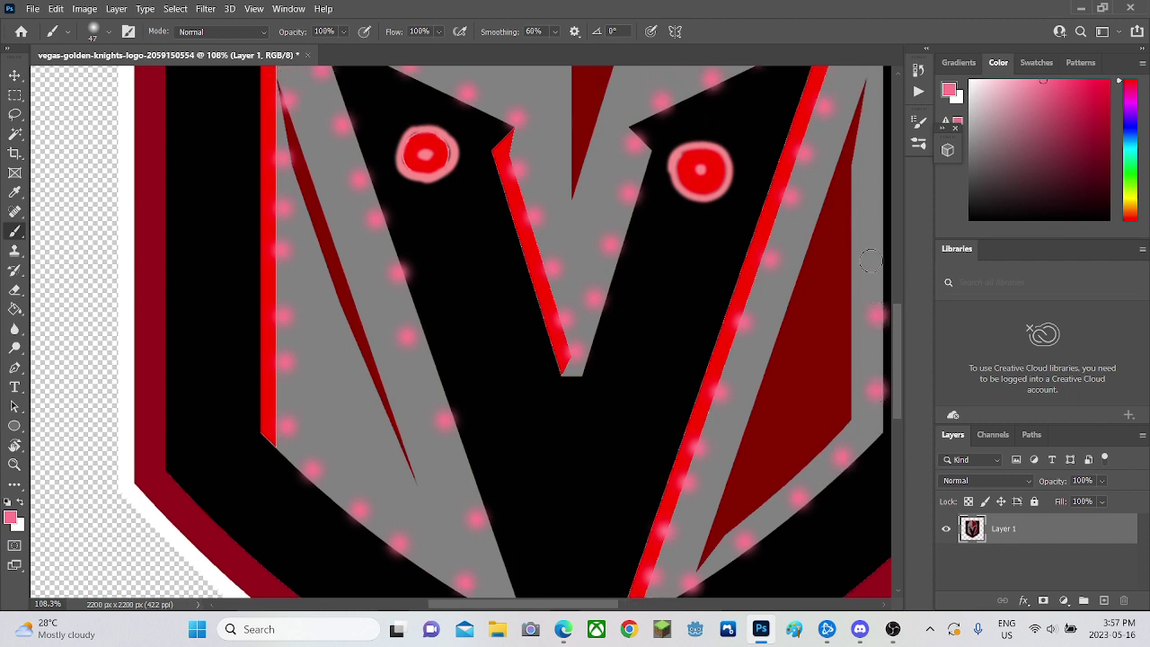
left_click(876, 249)
scroll(876, 248, "up", 3)
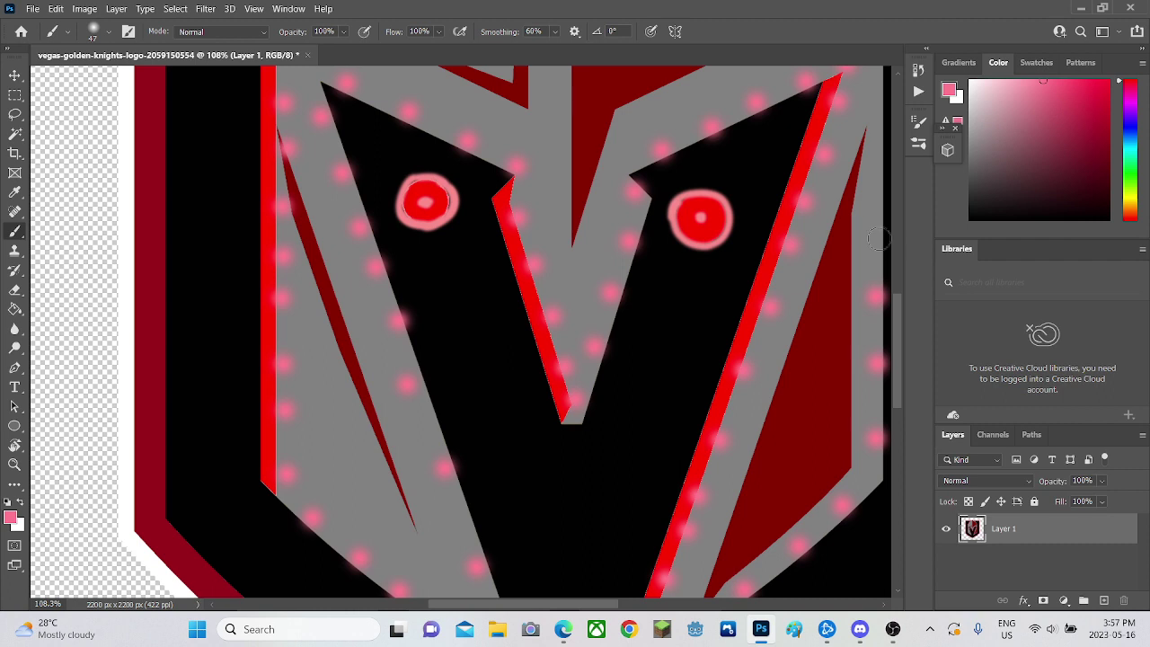
left_click(878, 238)
scroll(878, 238, "up", 2)
left_click(878, 238)
scroll(878, 238, "up", 4)
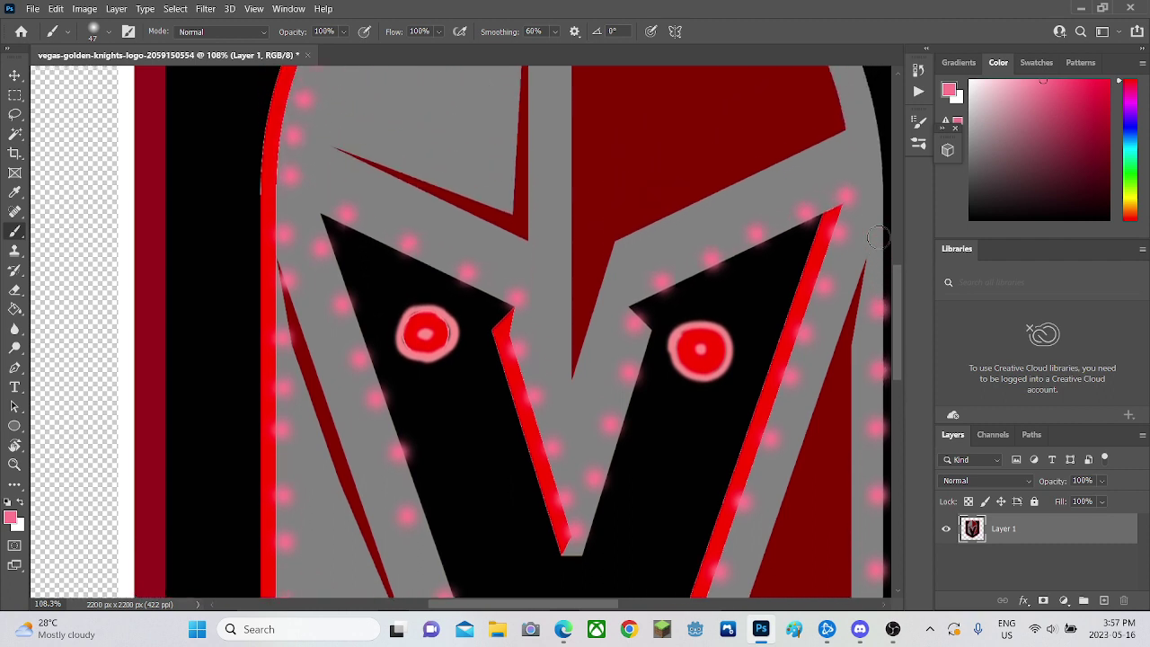
left_click(876, 238)
scroll(876, 238, "up", 3)
left_click(876, 237)
scroll(877, 237, "up", 3)
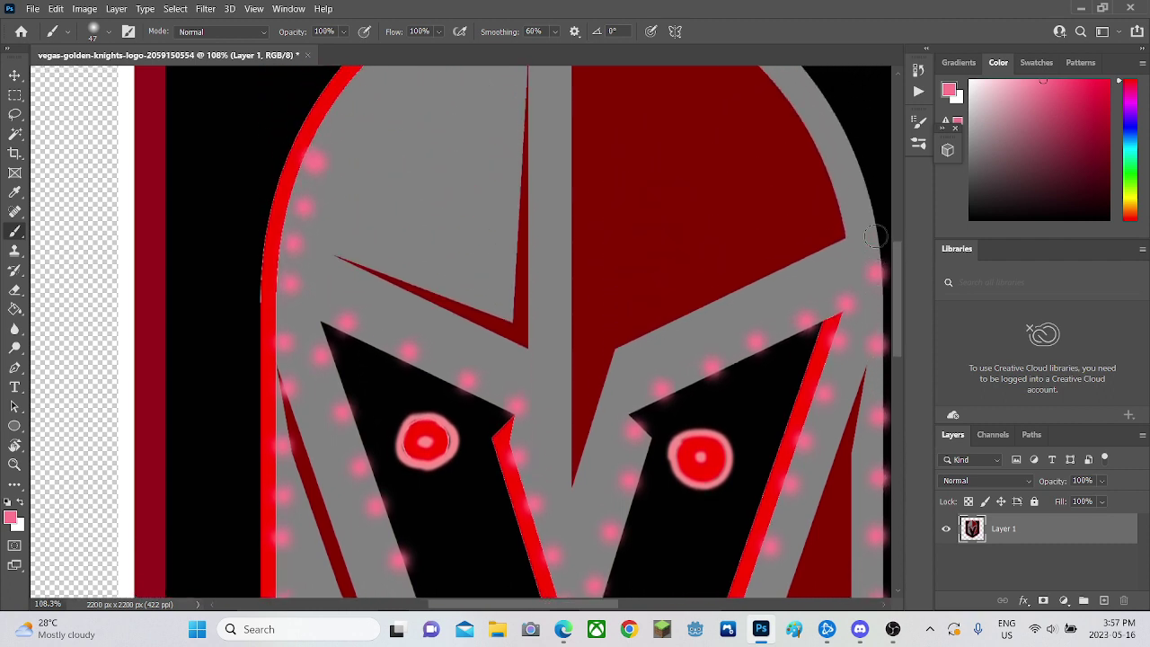
Step: Dab pink dots along the outer rim of the dome's right half up to the base of the crest
left_click(863, 236)
scroll(863, 237, "up", 3)
left_click(852, 237)
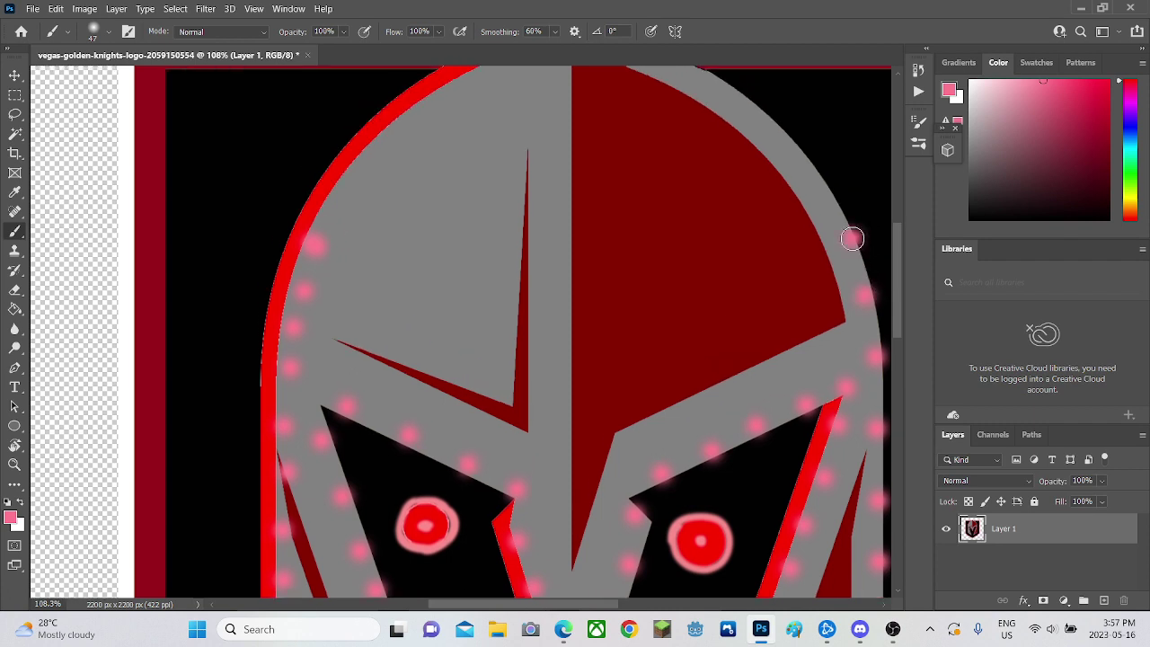
scroll(850, 238, "up", 1)
scroll(849, 238, "up", 1)
left_click(831, 247)
scroll(782, 236, "up", 1)
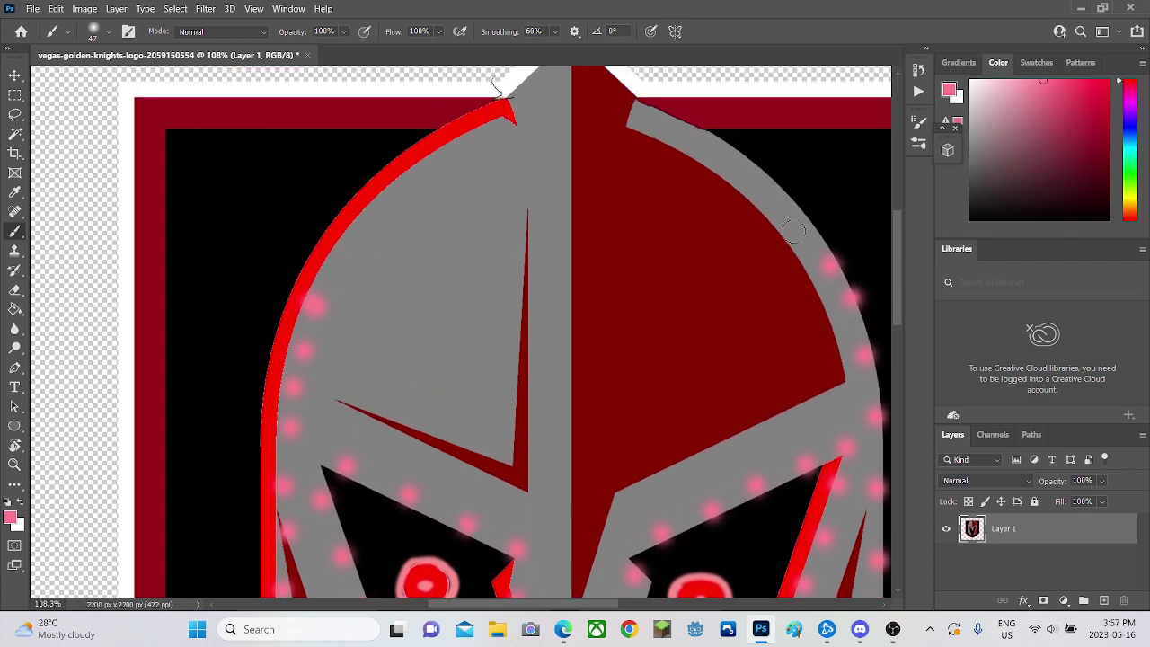
left_click(807, 220)
left_click(771, 188)
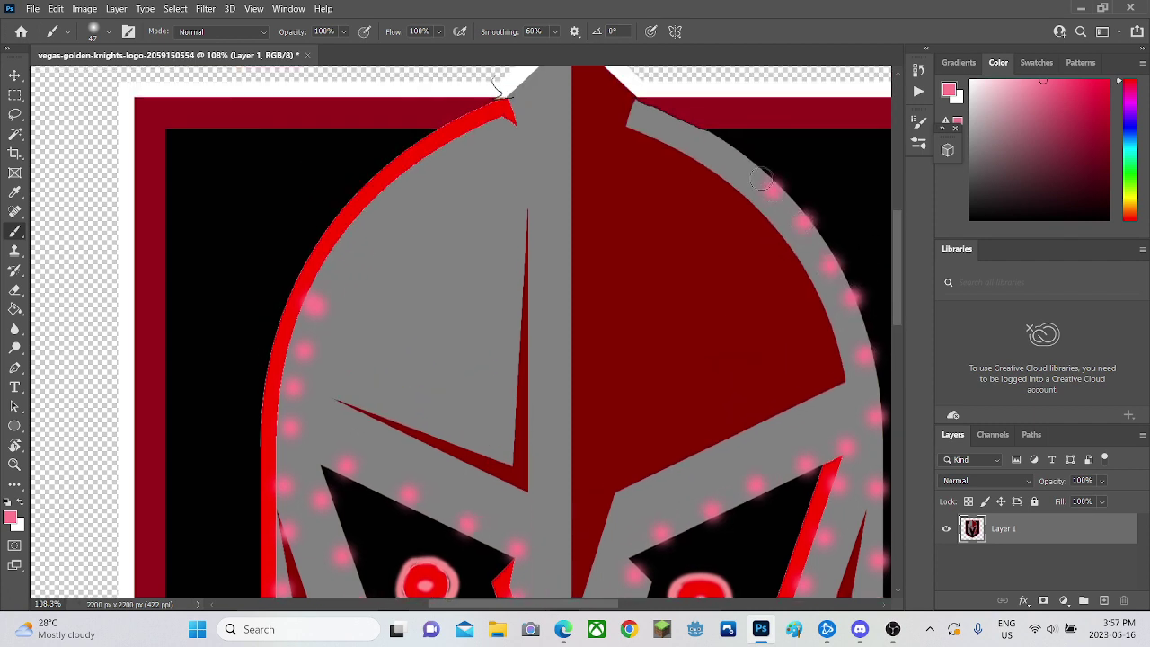
left_click(742, 162)
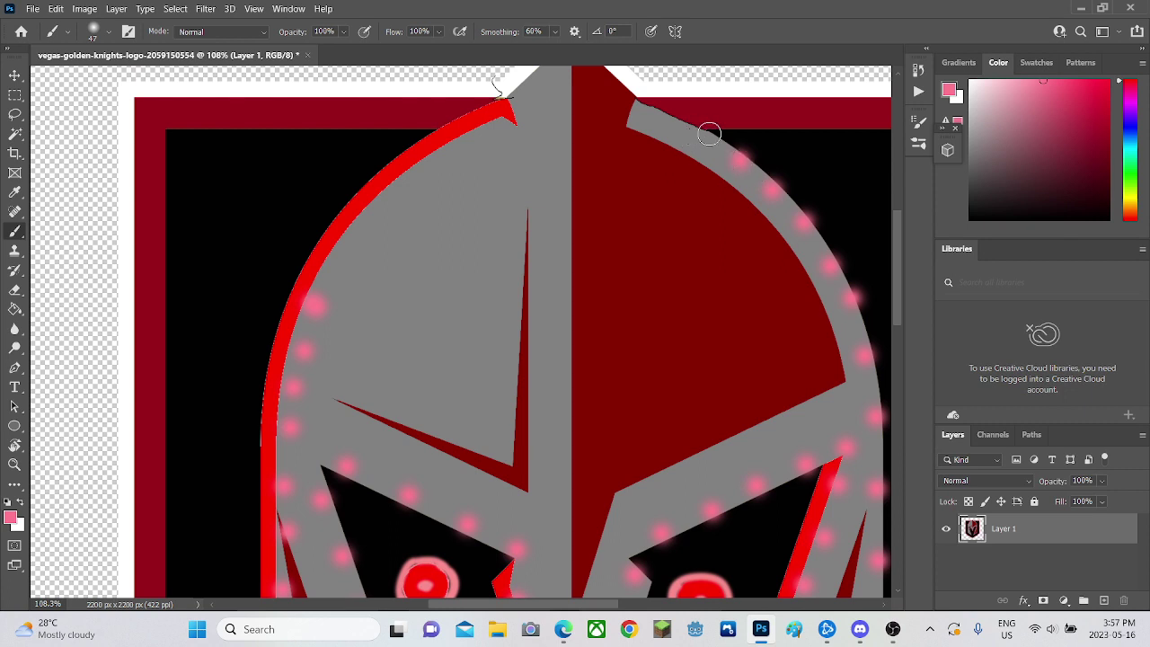
left_click(710, 137)
left_click(662, 118)
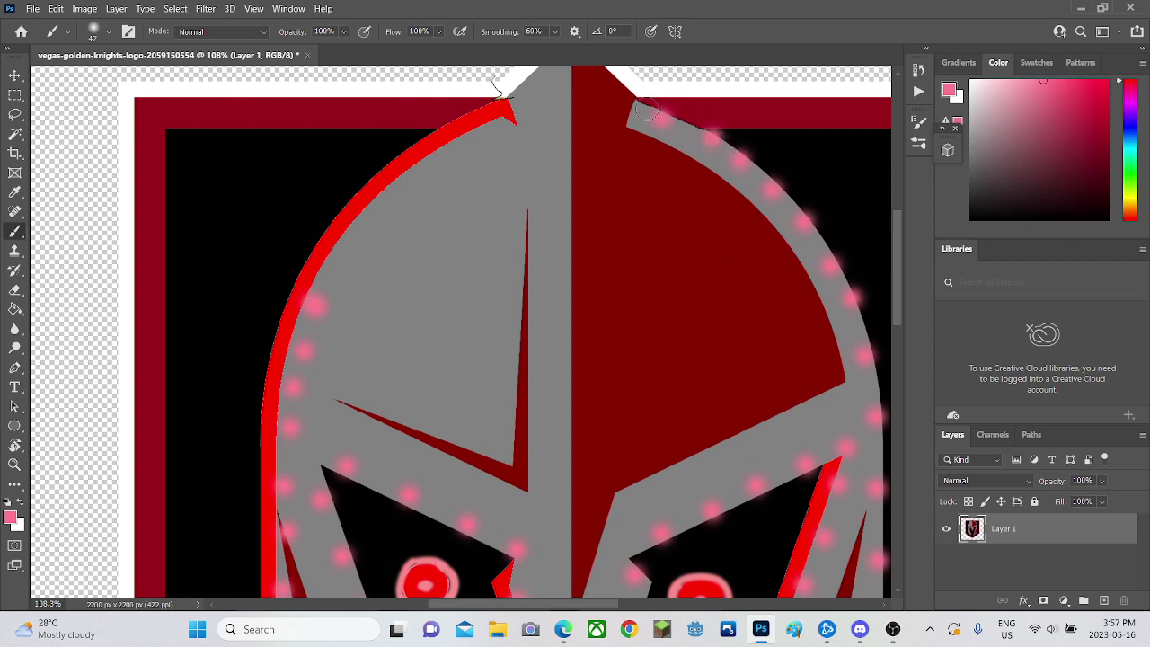
Step: Dab pink dots up the right slope of the crest, on its peak and down its left slope
left_click(623, 93)
scroll(611, 105, "up", 1)
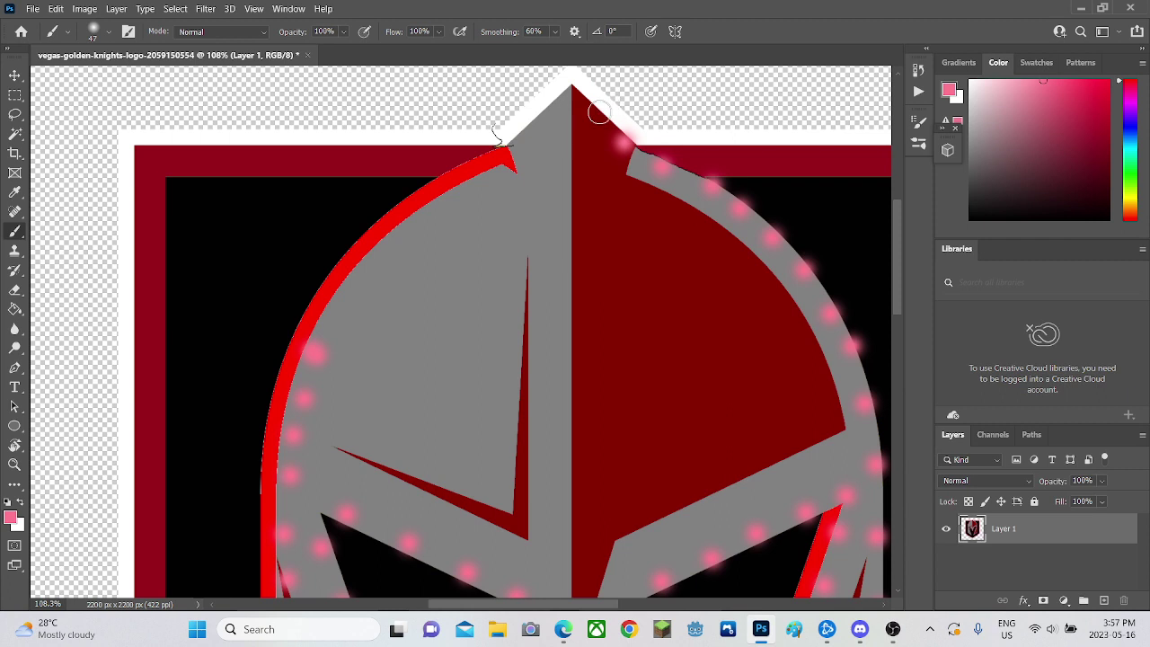
left_click(600, 112)
left_click(572, 92)
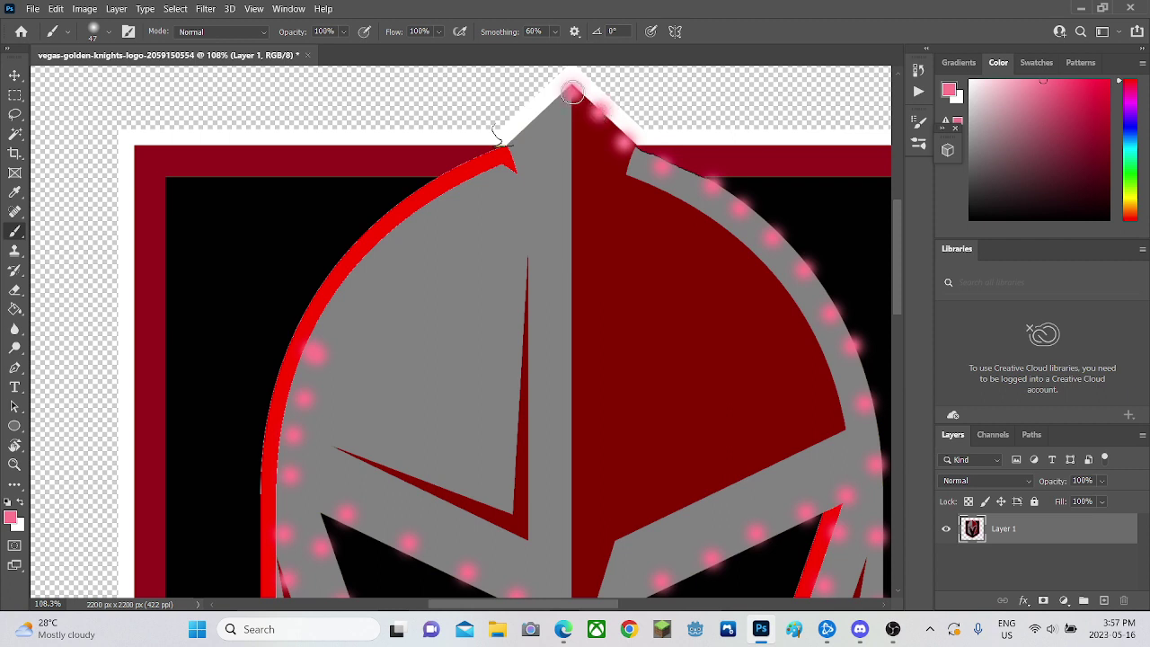
left_click(534, 126)
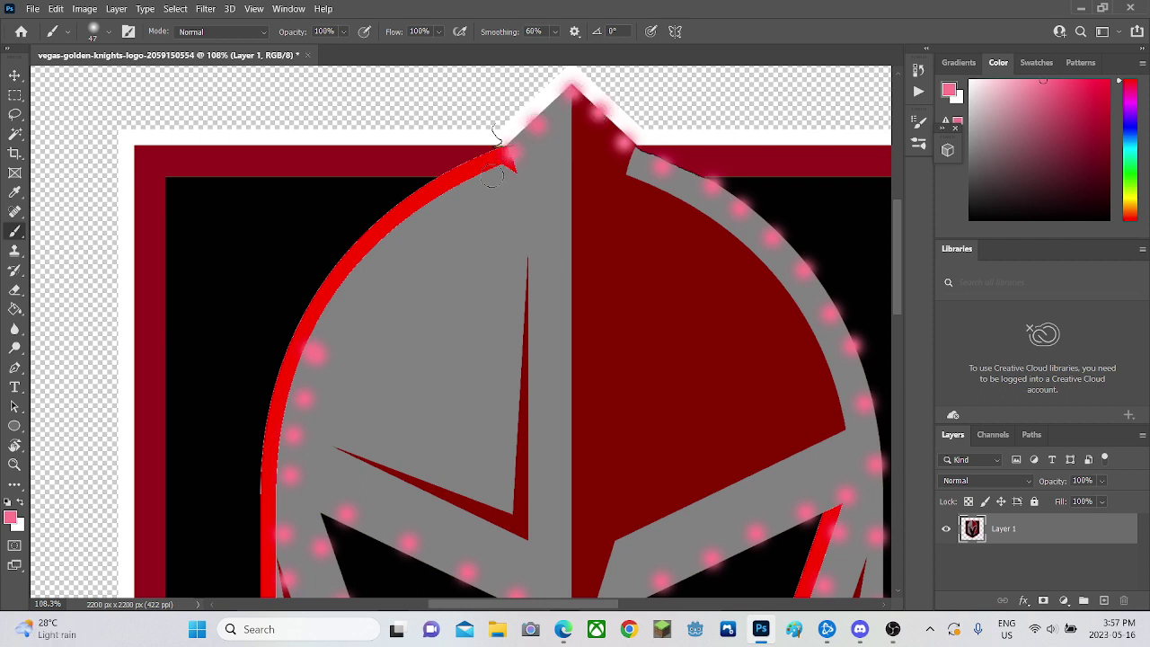
Step: Dab pink dots down the red rim of the dome's left half to meet the existing dots on the side
left_click(474, 167)
left_click(417, 194)
left_click(372, 231)
left_click(338, 269)
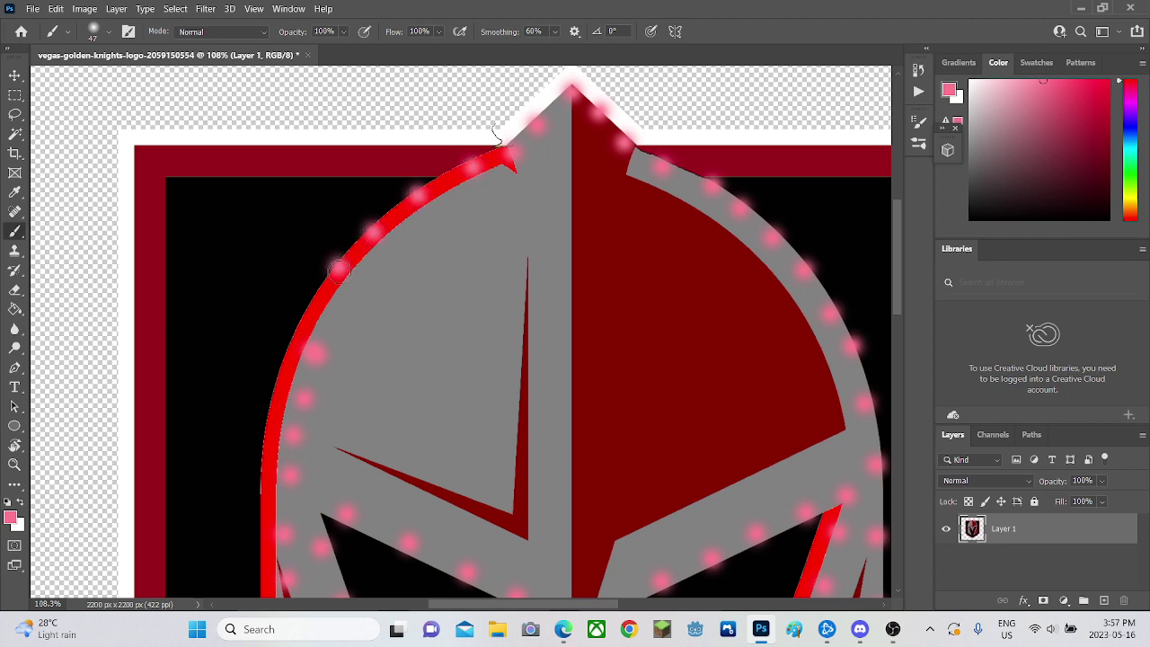
left_click(328, 297)
scroll(449, 342, "down", 1)
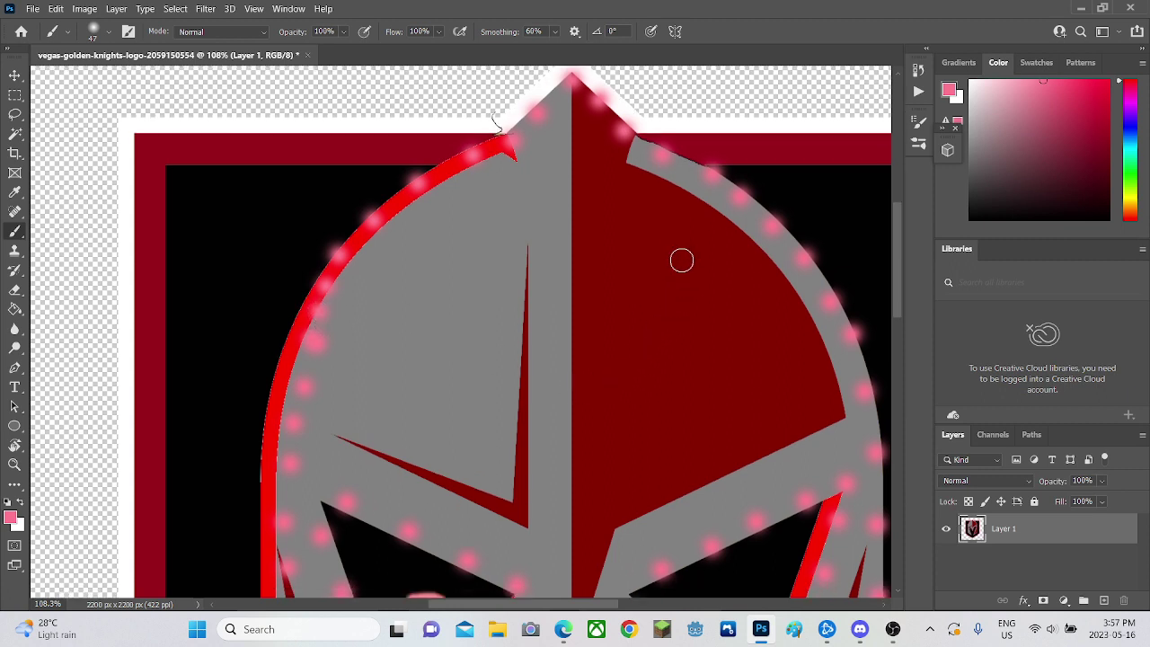
Step: Choose crimson and paint a soft line along the dark red dome panel's outer curve and lower edge down to its point between the eyes
left_click_drag(1061, 91, 1062, 100)
mouse_move(767, 447)
left_mouse_down()
mouse_move(830, 419)
mouse_move(843, 395)
mouse_move(836, 372)
mouse_move(748, 230)
mouse_move(599, 159)
mouse_move(627, 126)
left_mouse_up()
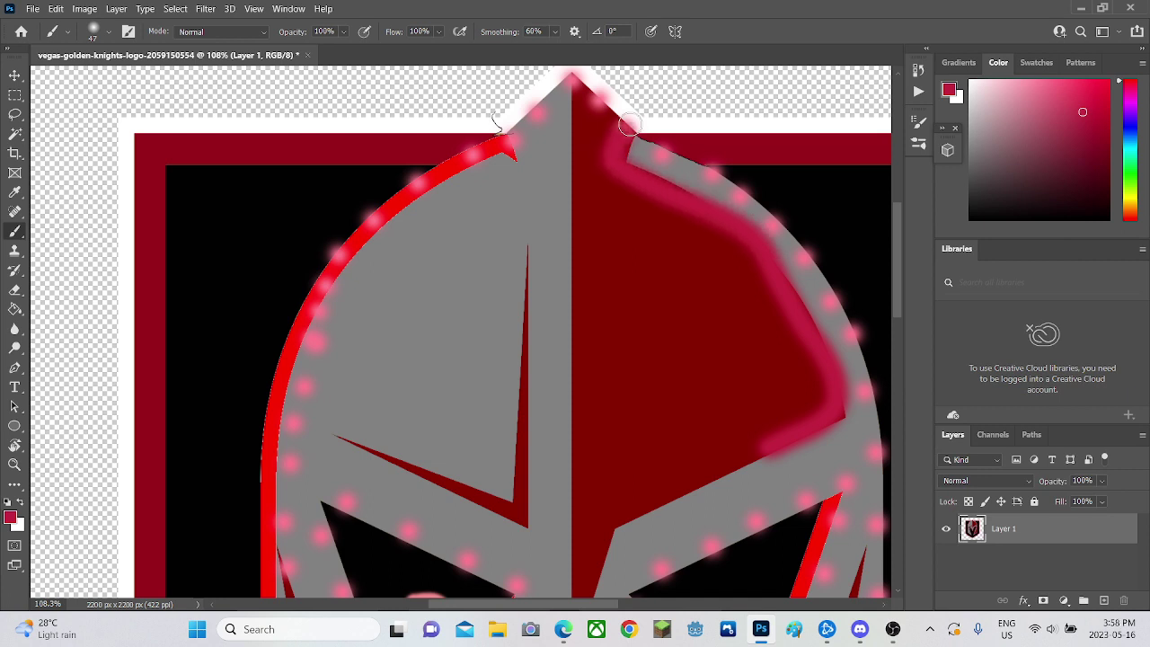
mouse_move(749, 453)
left_mouse_down()
mouse_move(660, 494)
mouse_move(742, 465)
mouse_move(636, 505)
mouse_move(592, 584)
left_mouse_up()
scroll(587, 506, "down", 3)
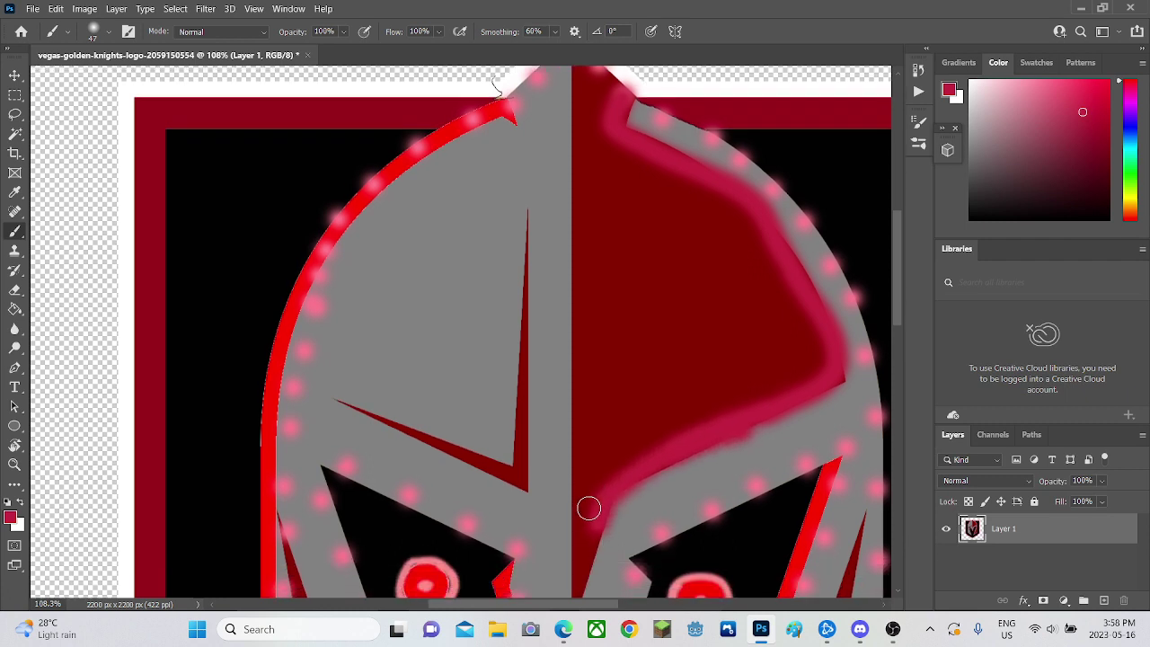
left_click_drag(598, 422, 565, 527)
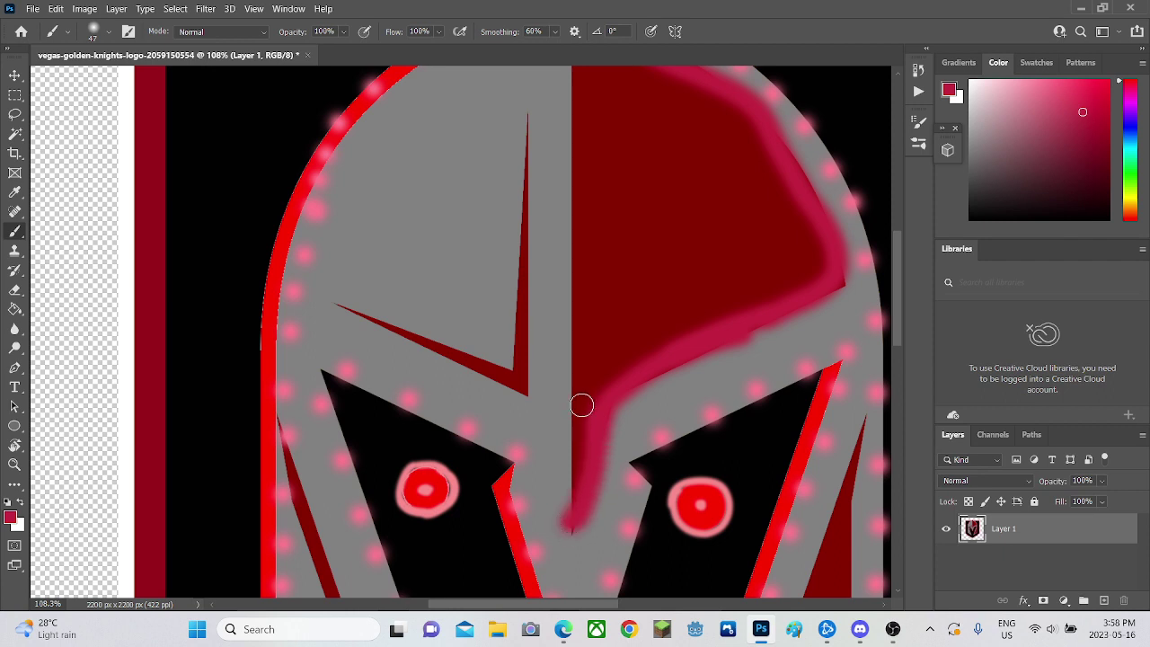
Step: Paint a soft crimson line up the dark red panel's center edge to the helmet peak and down the crest's right slope
left_click_drag(573, 474, 576, 31)
scroll(649, 233, "up", 3)
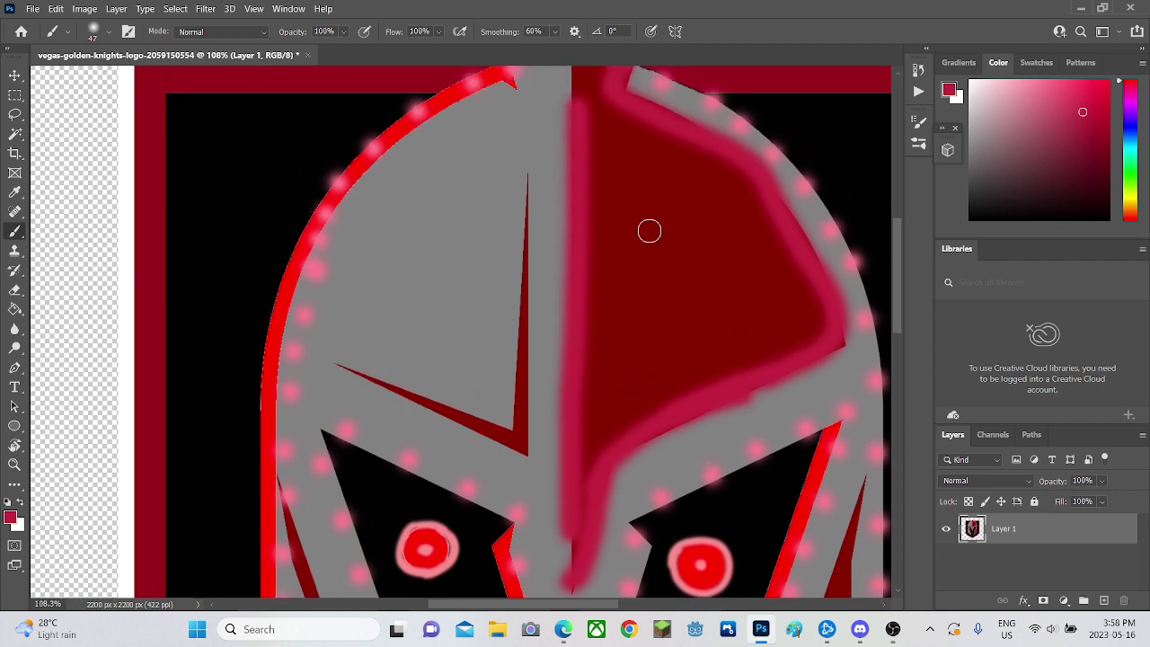
mouse_move(575, 172)
left_mouse_down()
mouse_move(572, 70)
mouse_move(583, 66)
mouse_move(587, 93)
mouse_move(639, 149)
left_mouse_up()
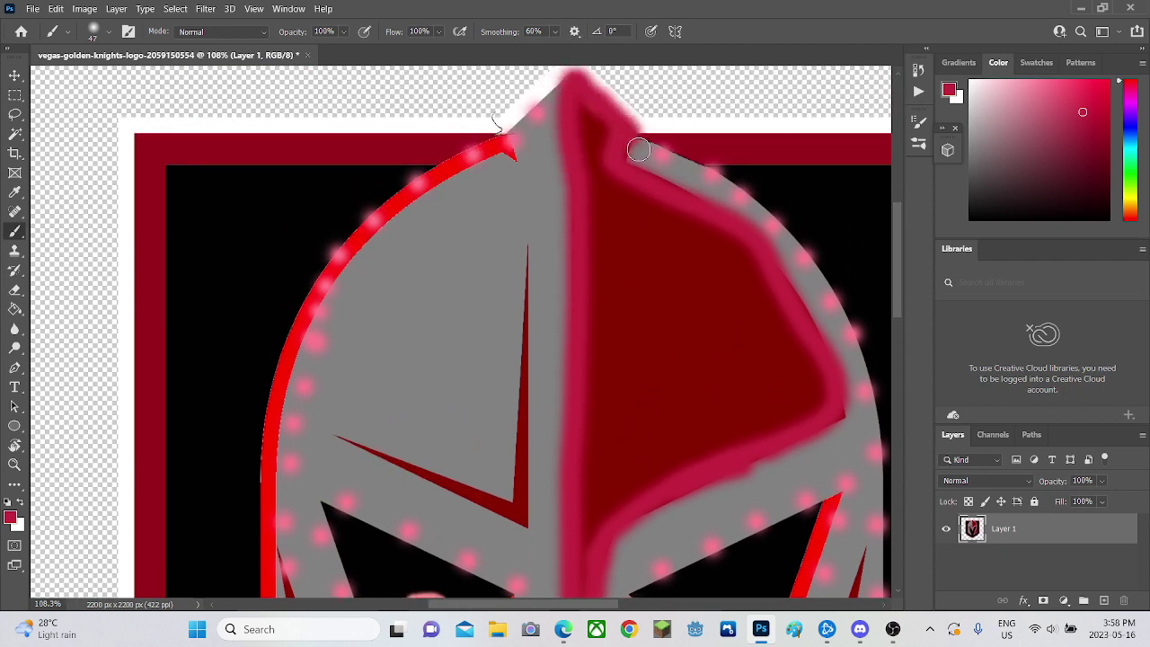
Step: Choose a light gray and fill the white outline around the shield with the Paint Bucket
scroll(637, 159, "down", 3)
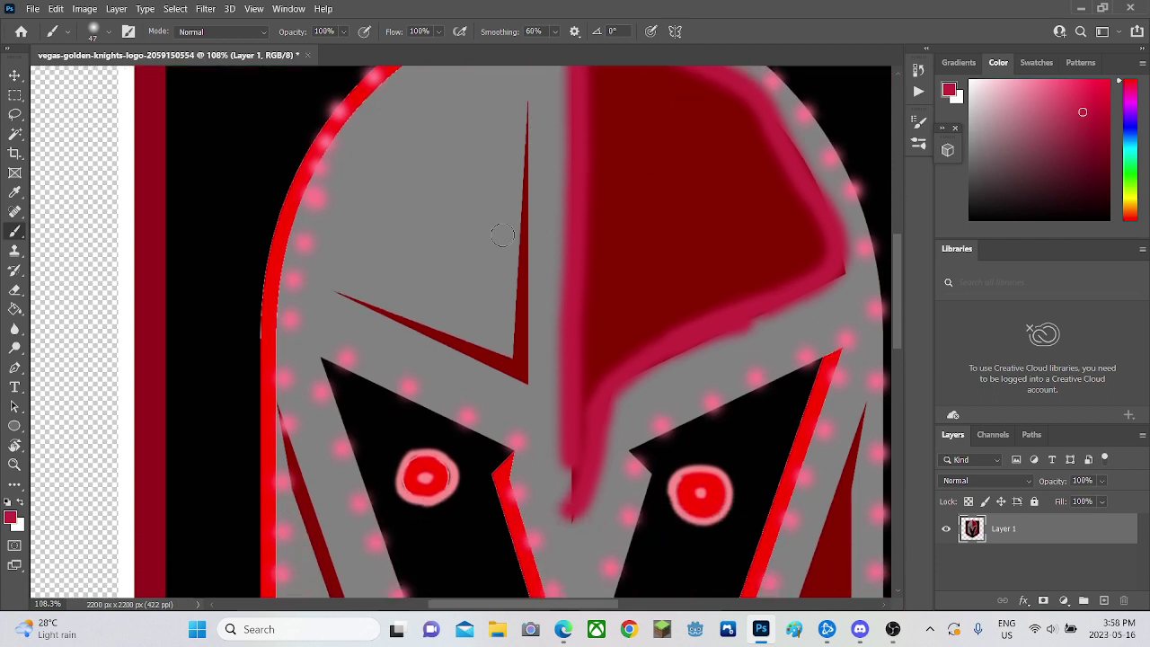
scroll(527, 355, "down", 3)
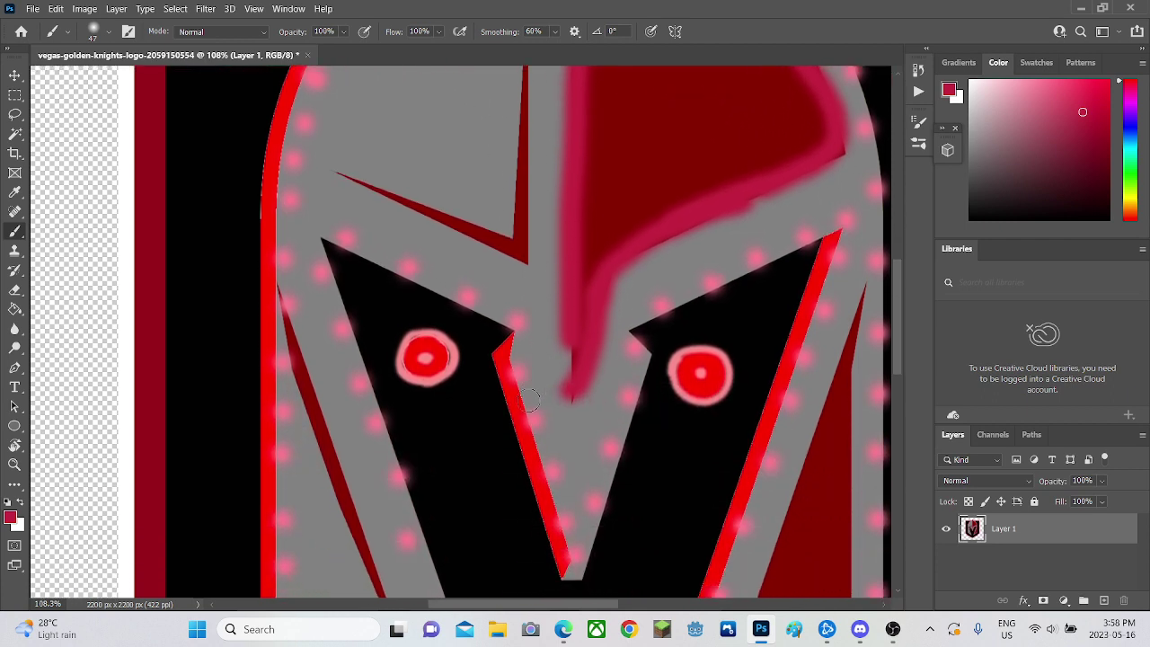
left_click(20, 465)
left_click_drag(380, 367, 580, 375)
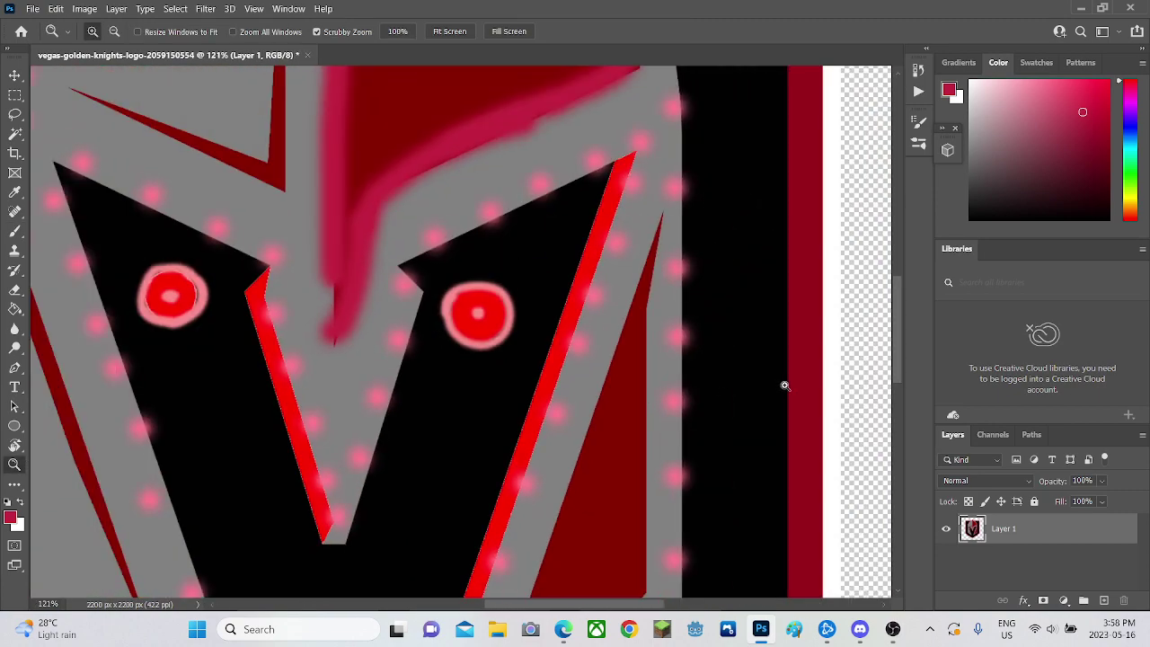
left_click_drag(1026, 134, 964, 138)
key("g")
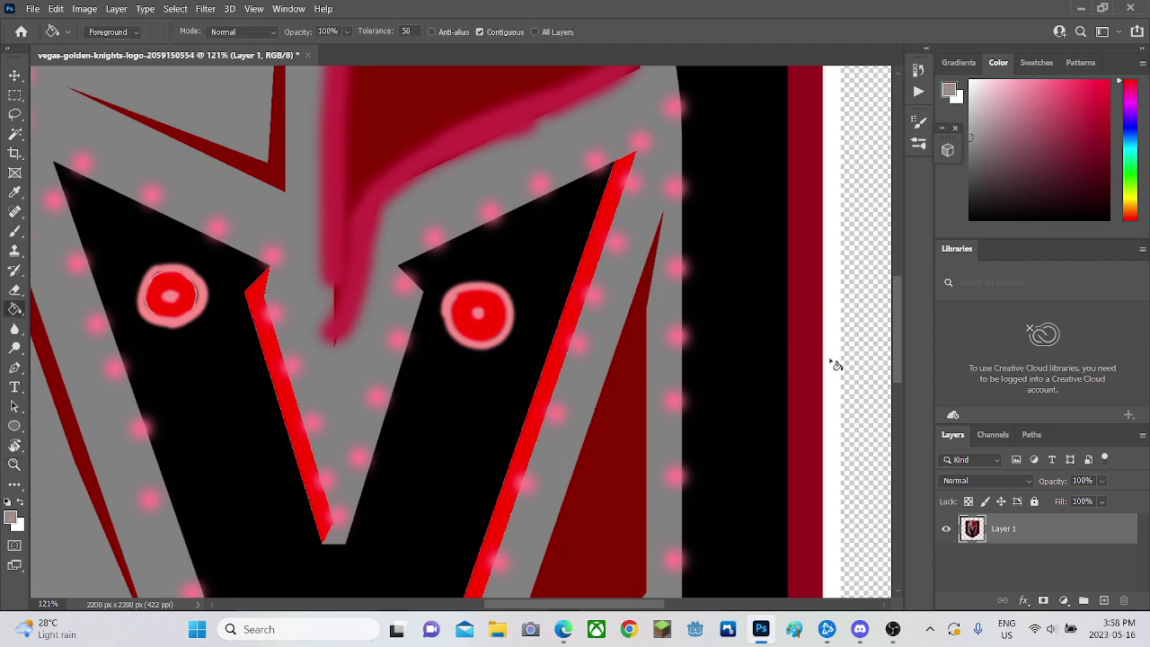
left_click(833, 363)
Step: Examine the whole recolored logo at a reduced zoom
left_click(14, 463)
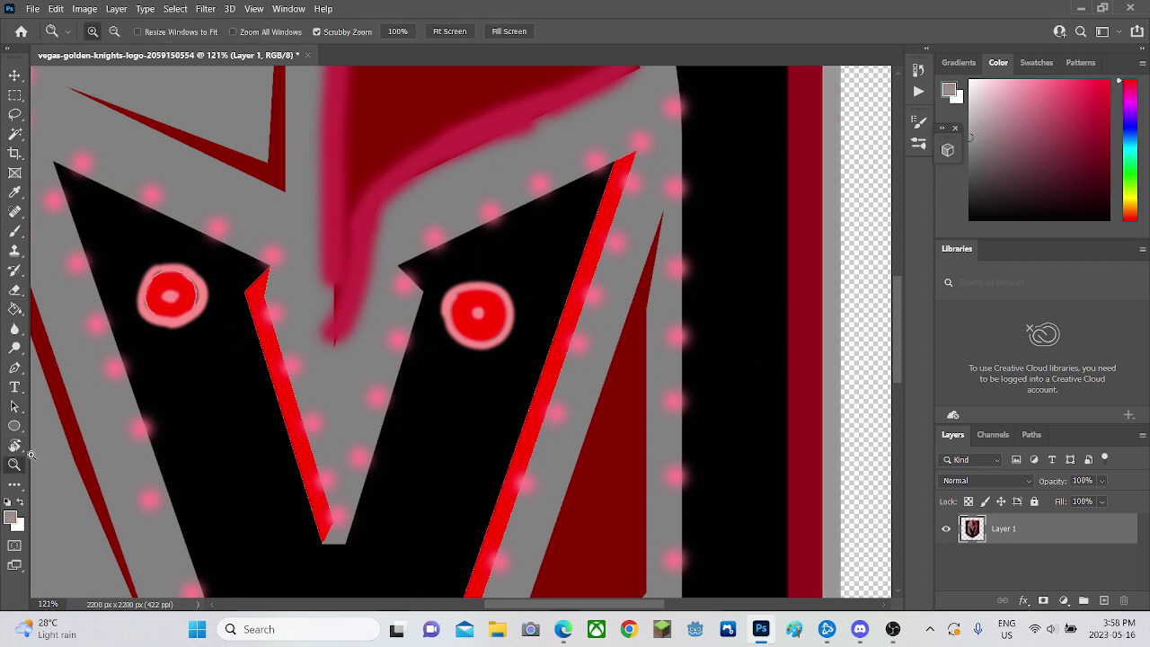
left_click_drag(356, 185, 263, 184)
left_click_drag(291, 121, 359, 138)
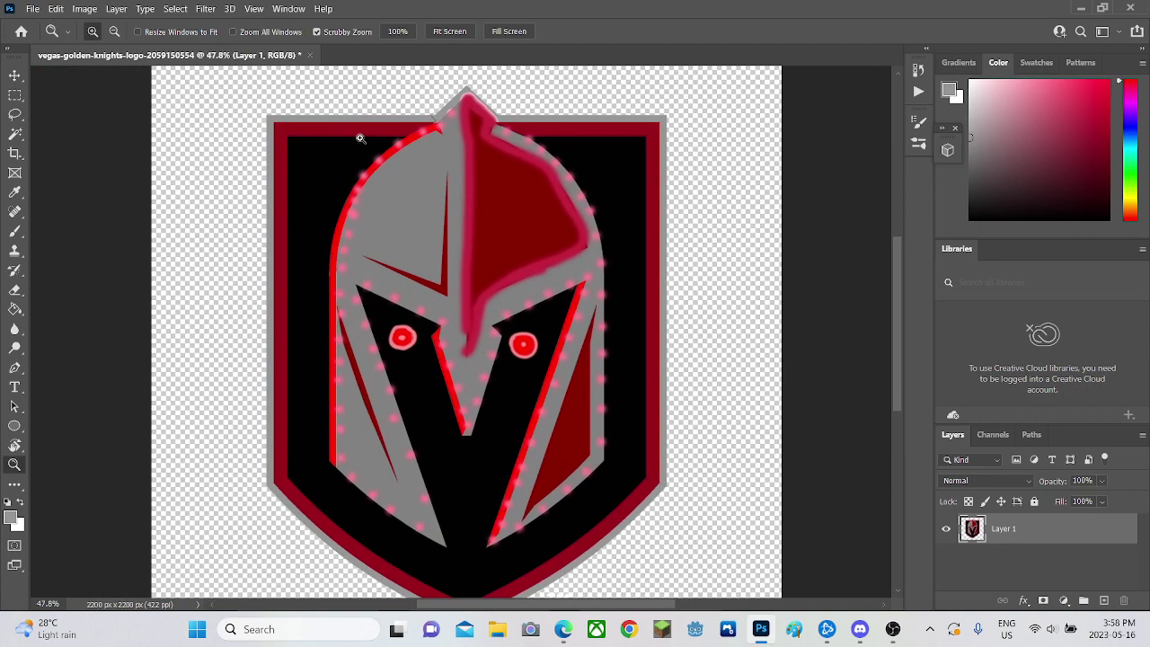
left_click_drag(401, 429, 627, 119)
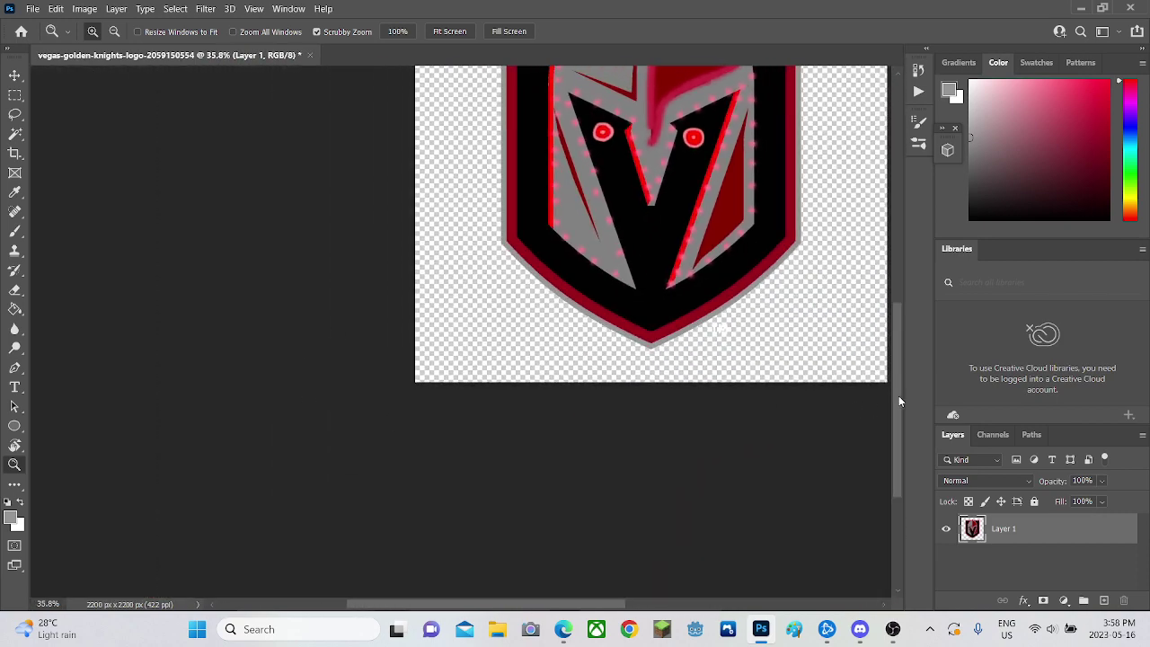
left_click_drag(898, 401, 911, 330)
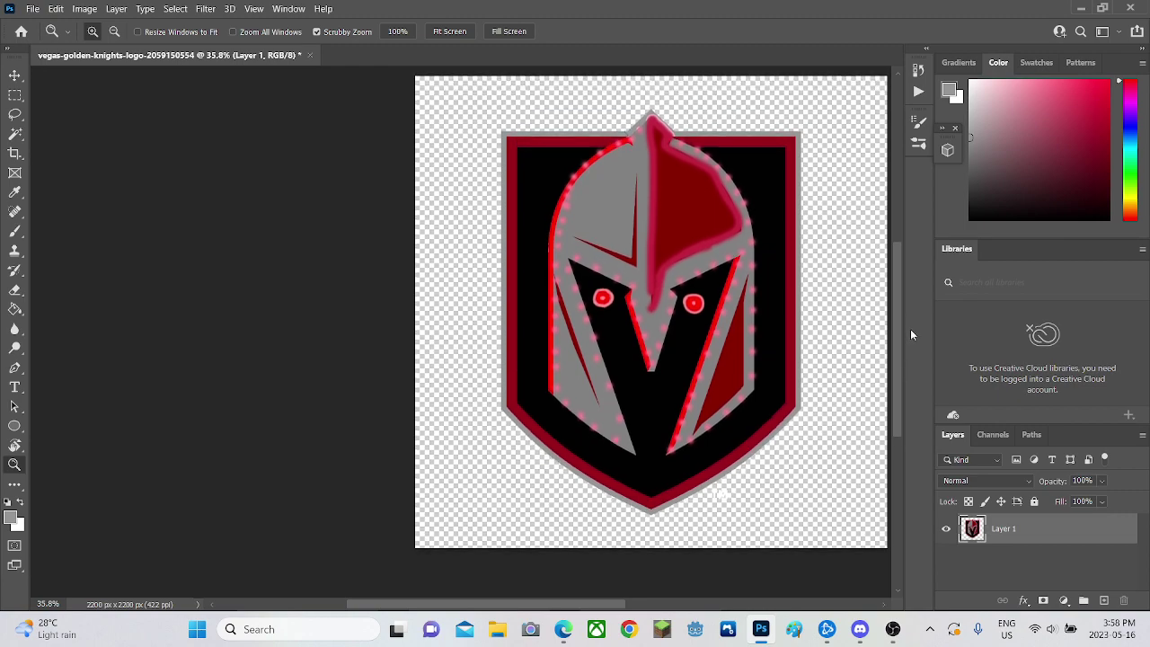
mouse_move(674, 289)
left_mouse_down()
mouse_move(755, 287)
mouse_move(624, 289)
mouse_move(678, 287)
left_mouse_up()
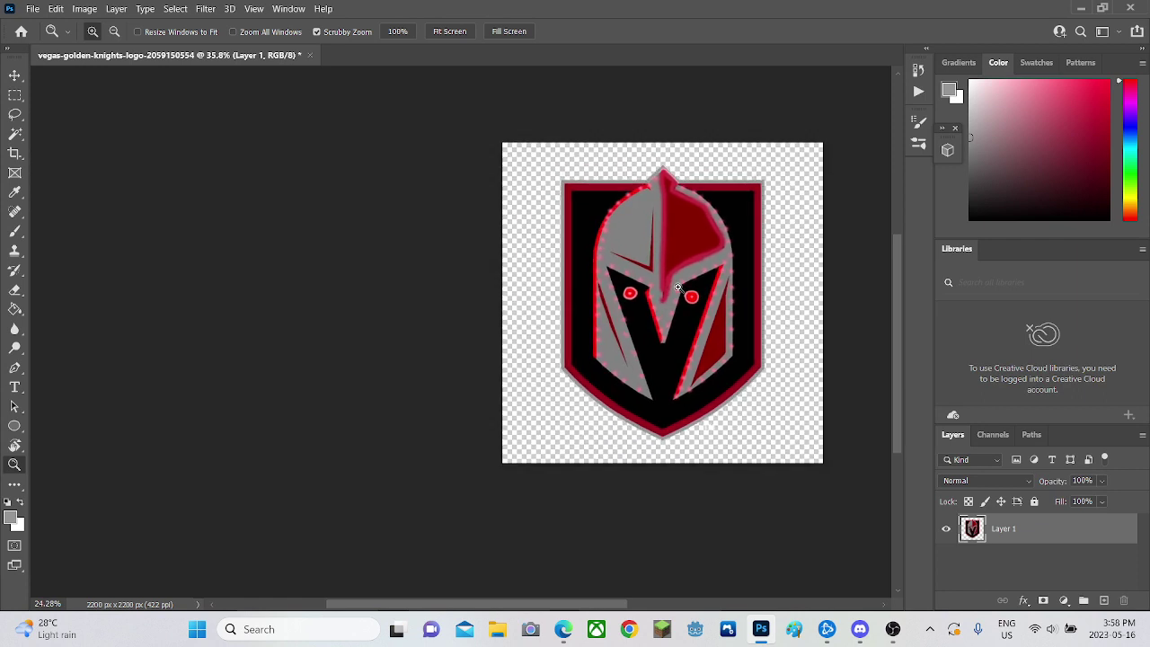